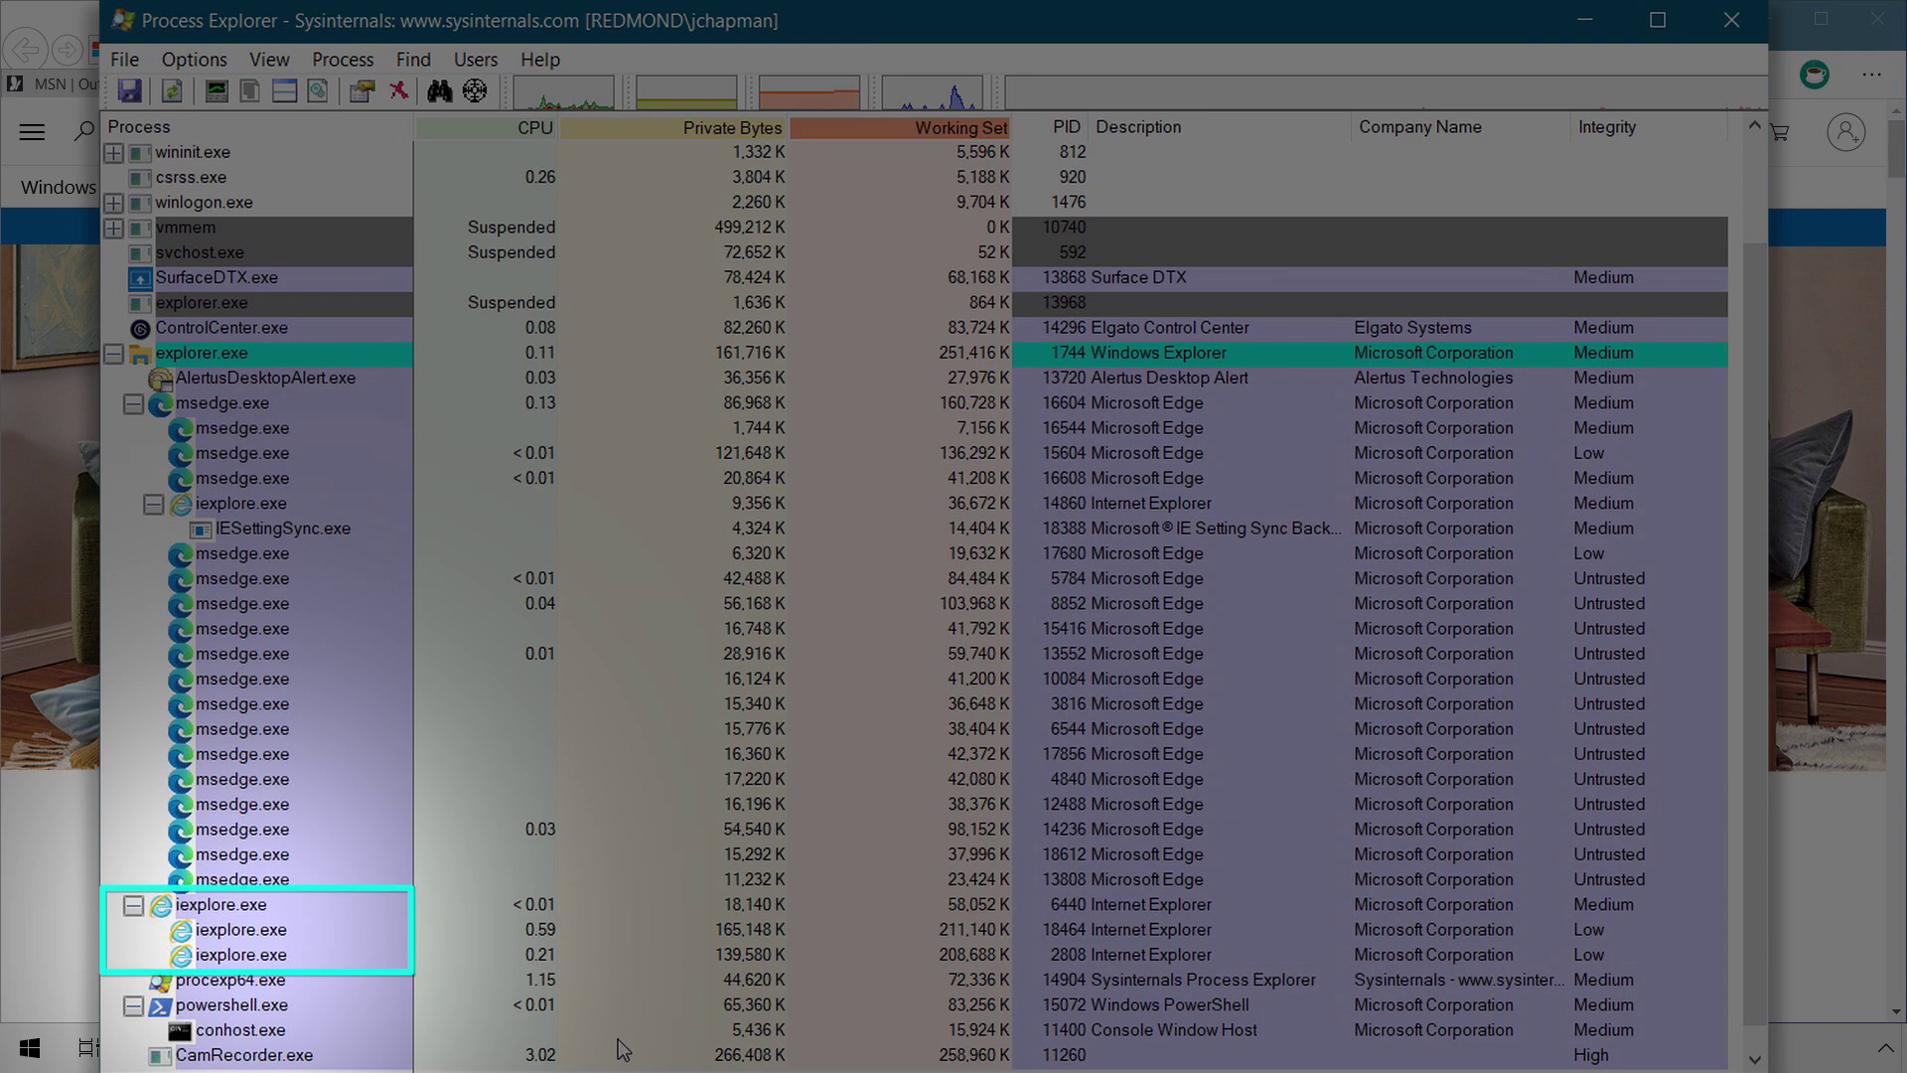
- Run the prepared PsExec command in PowerShell to launch notepad.exe on DESKTOP-U2J7JPB with the -l option
mouse_move(343, 953)
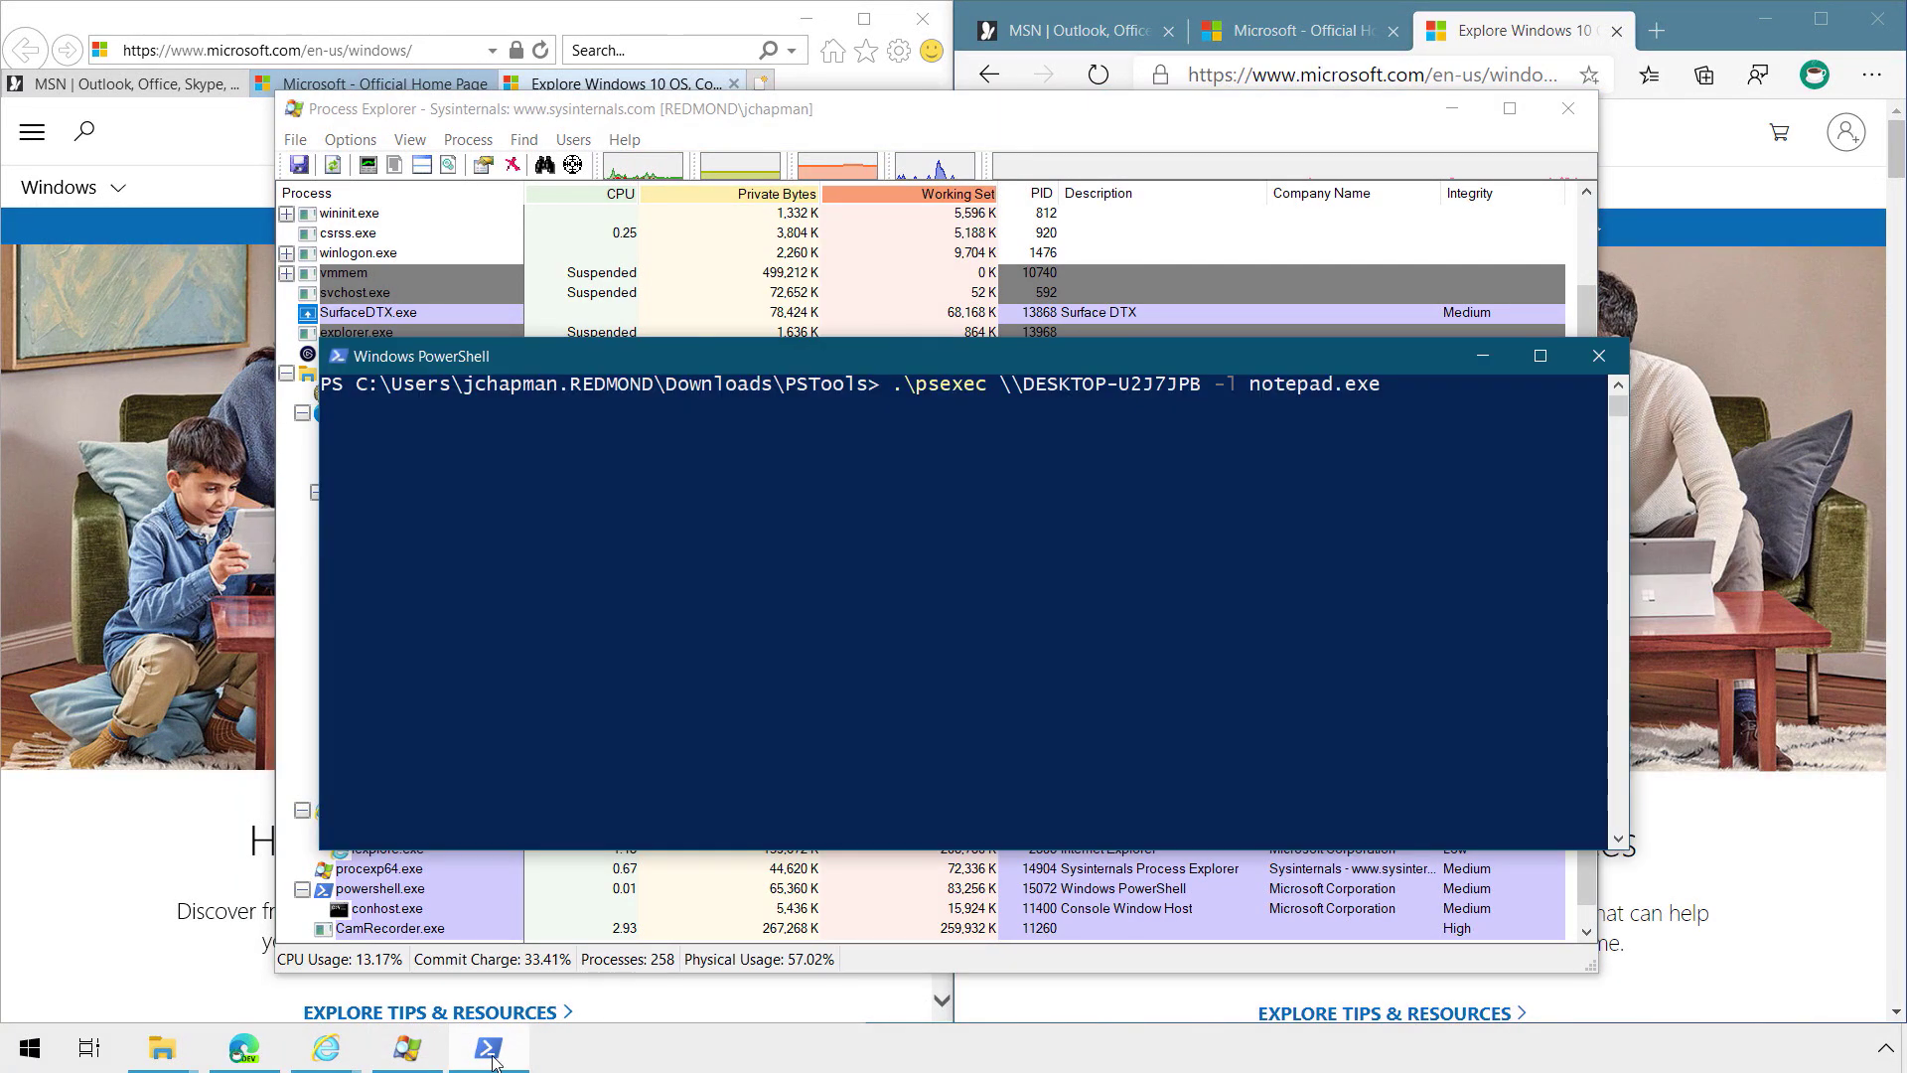
click(495, 1057)
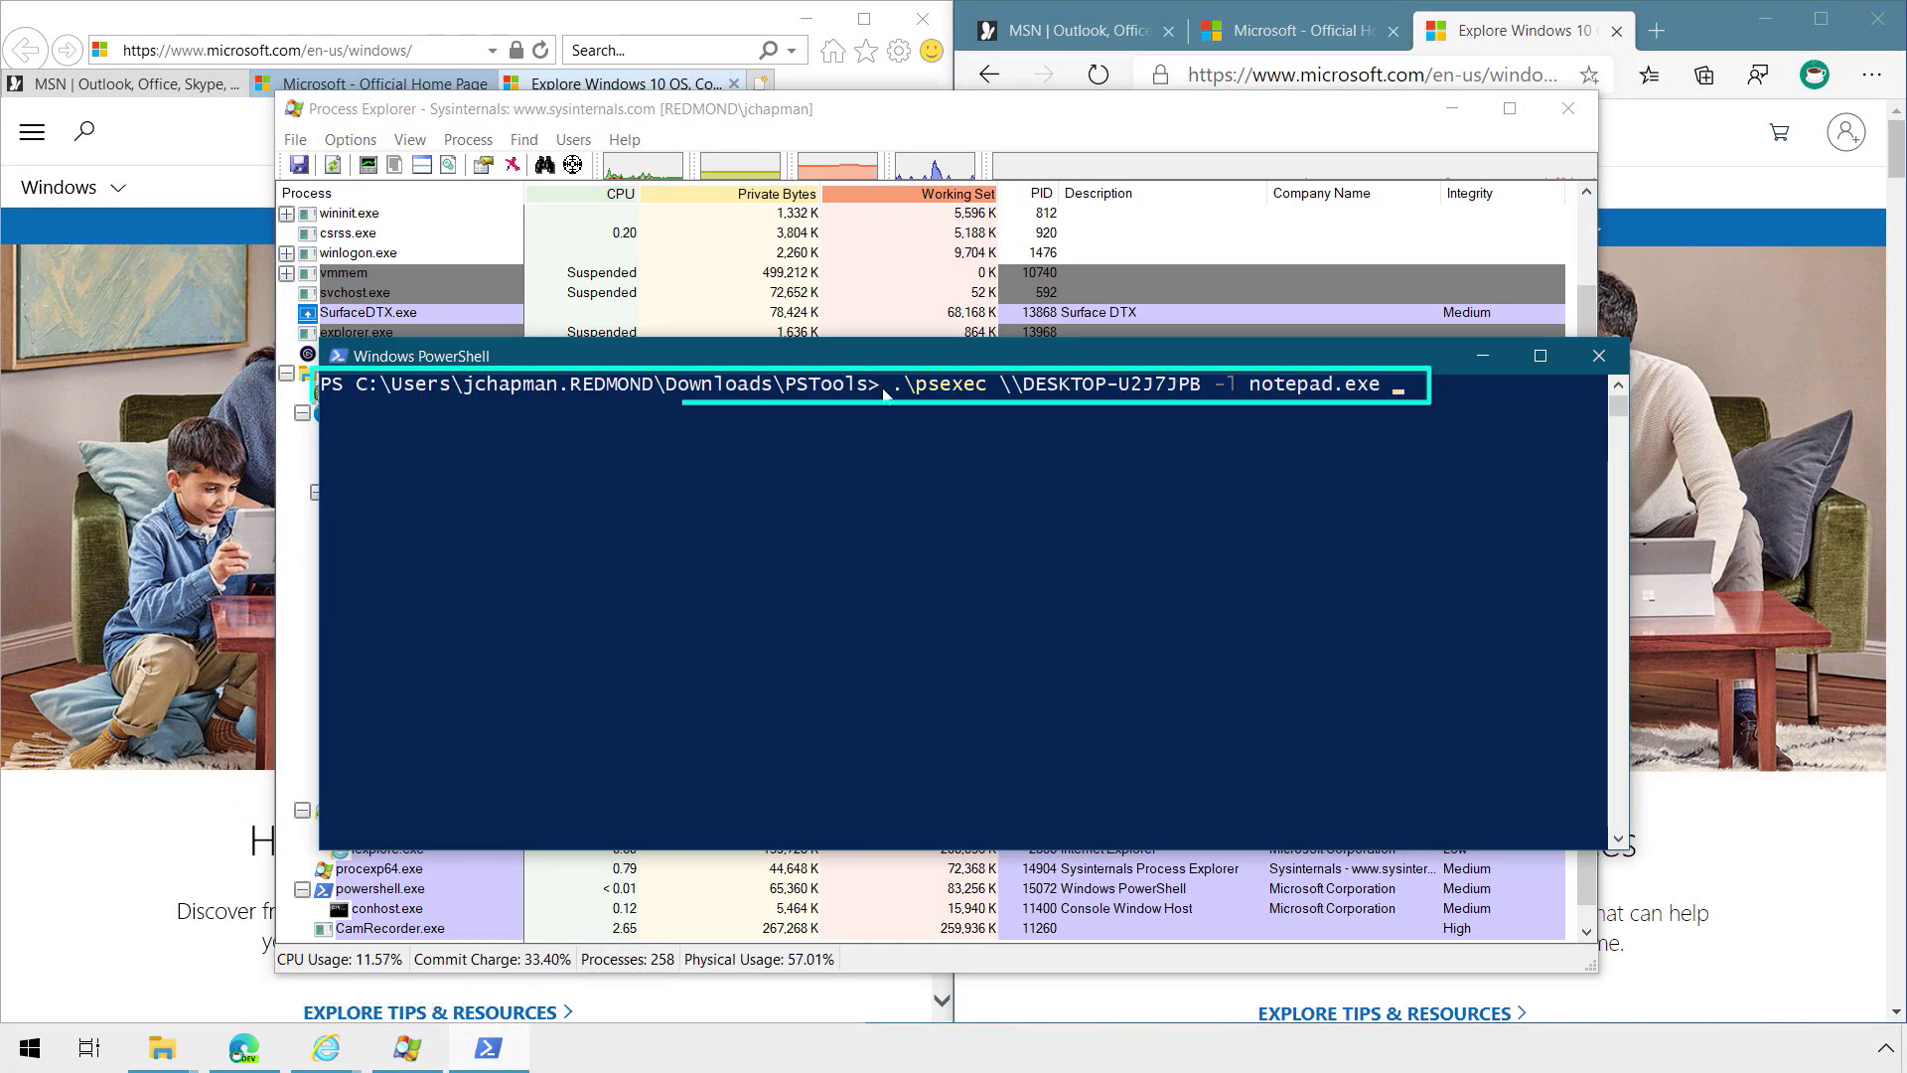
key(Return)
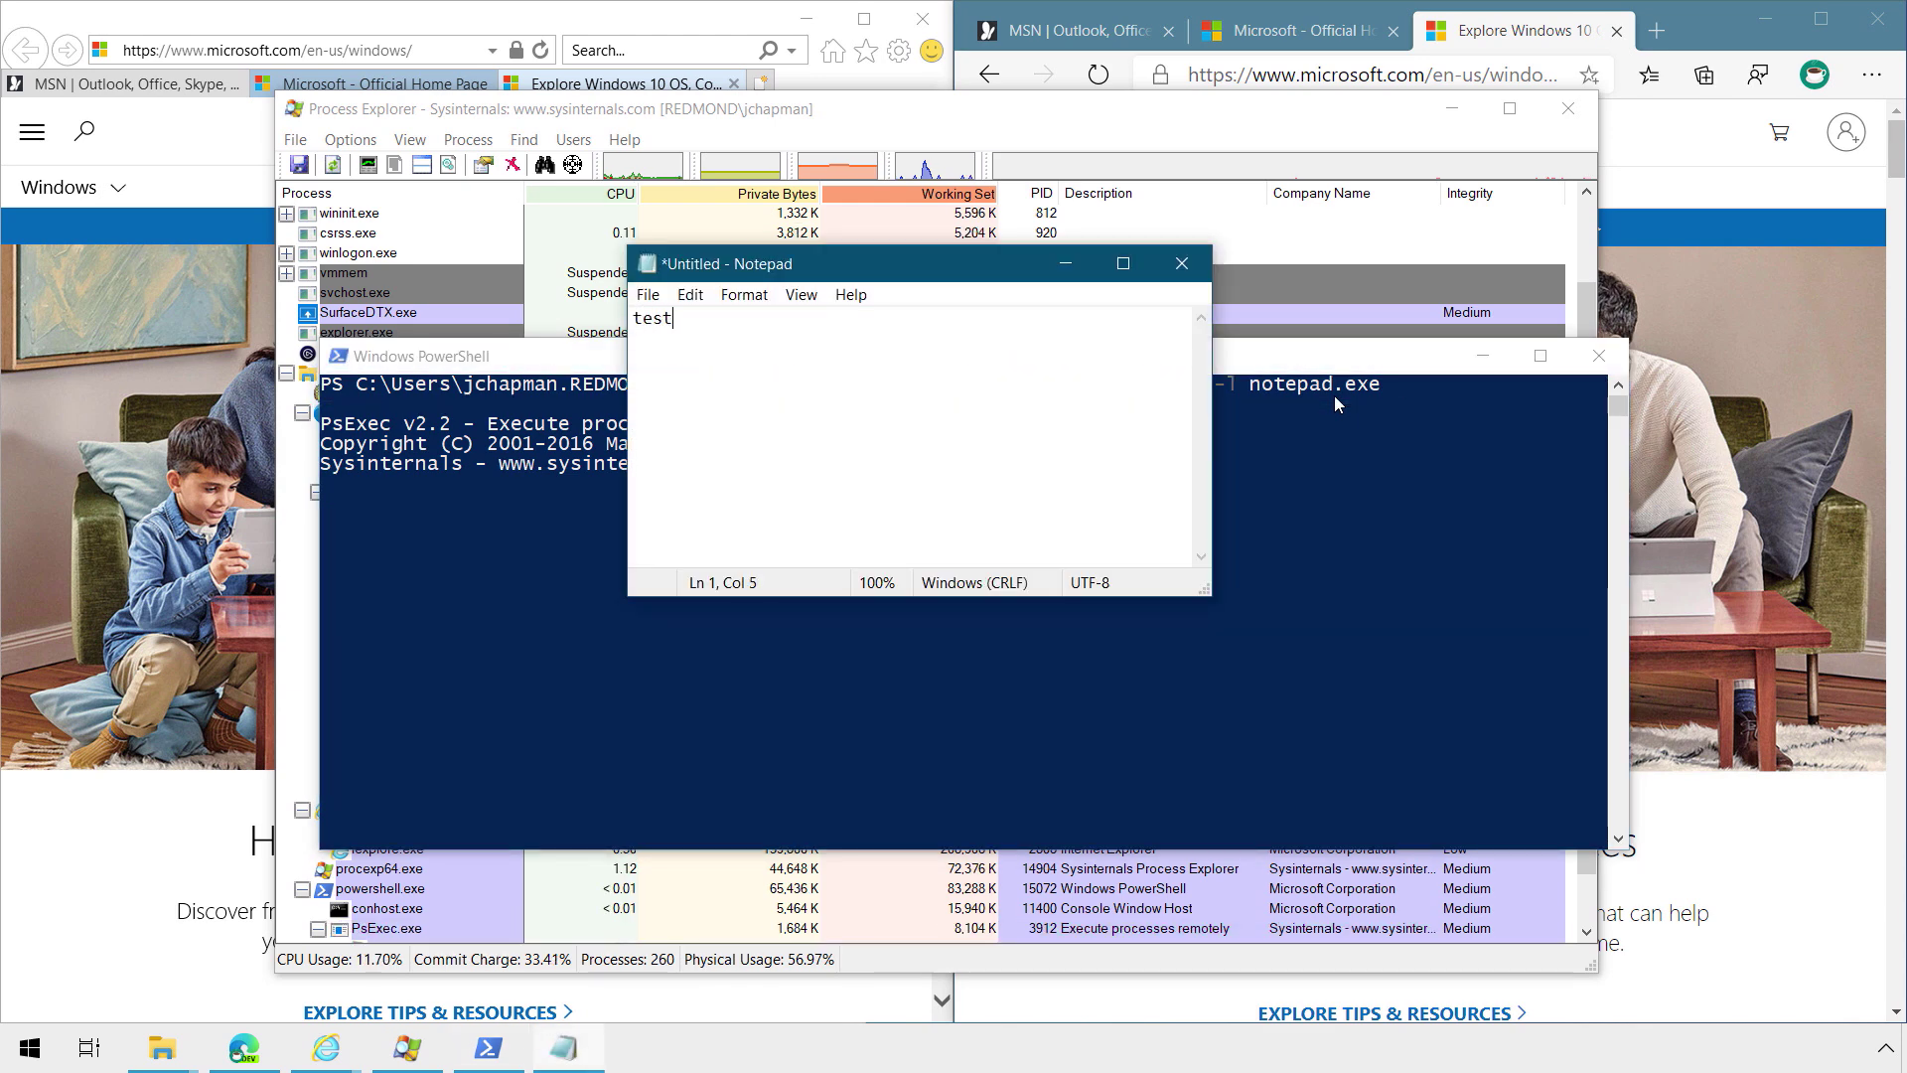
- Save the Notepad text under the file name "low" in the user profile's Documents folder on OSDisk (C:)
key(ctrl+s)
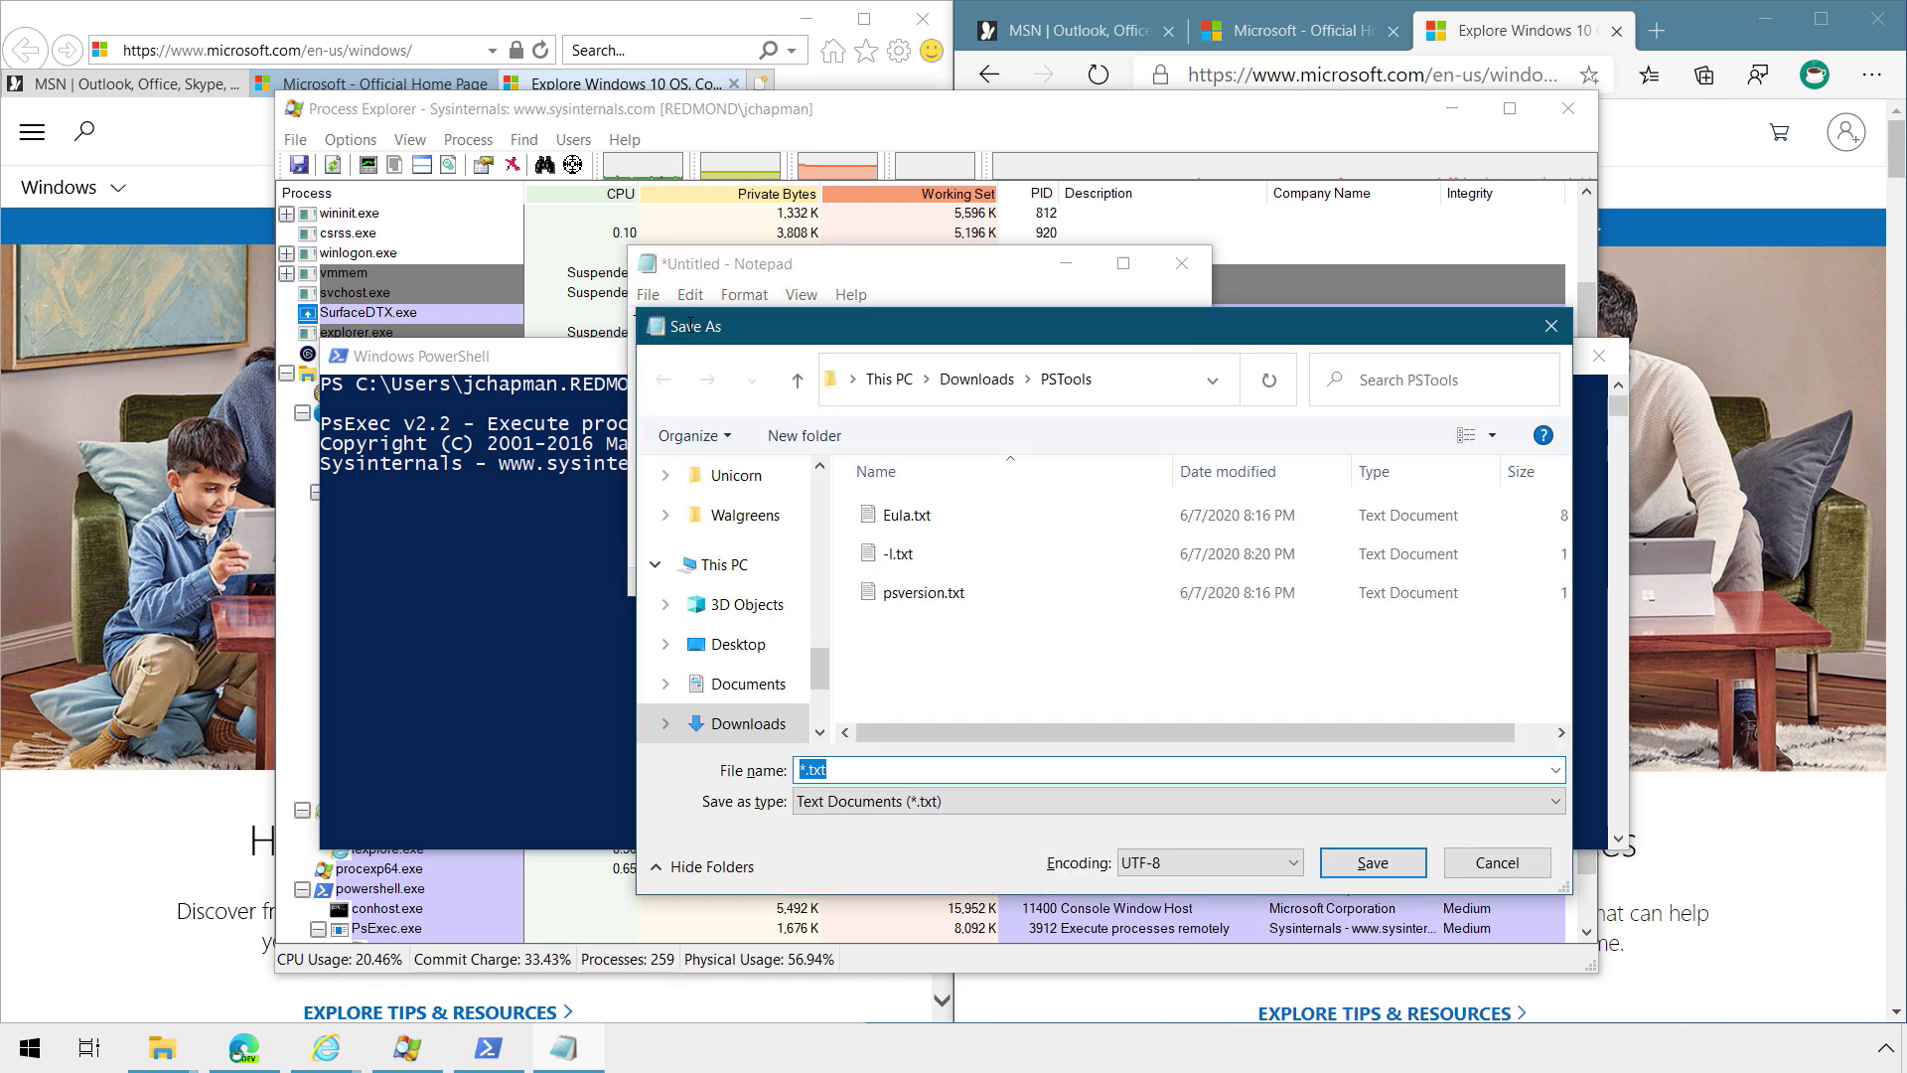
drag(820, 674, 821, 707)
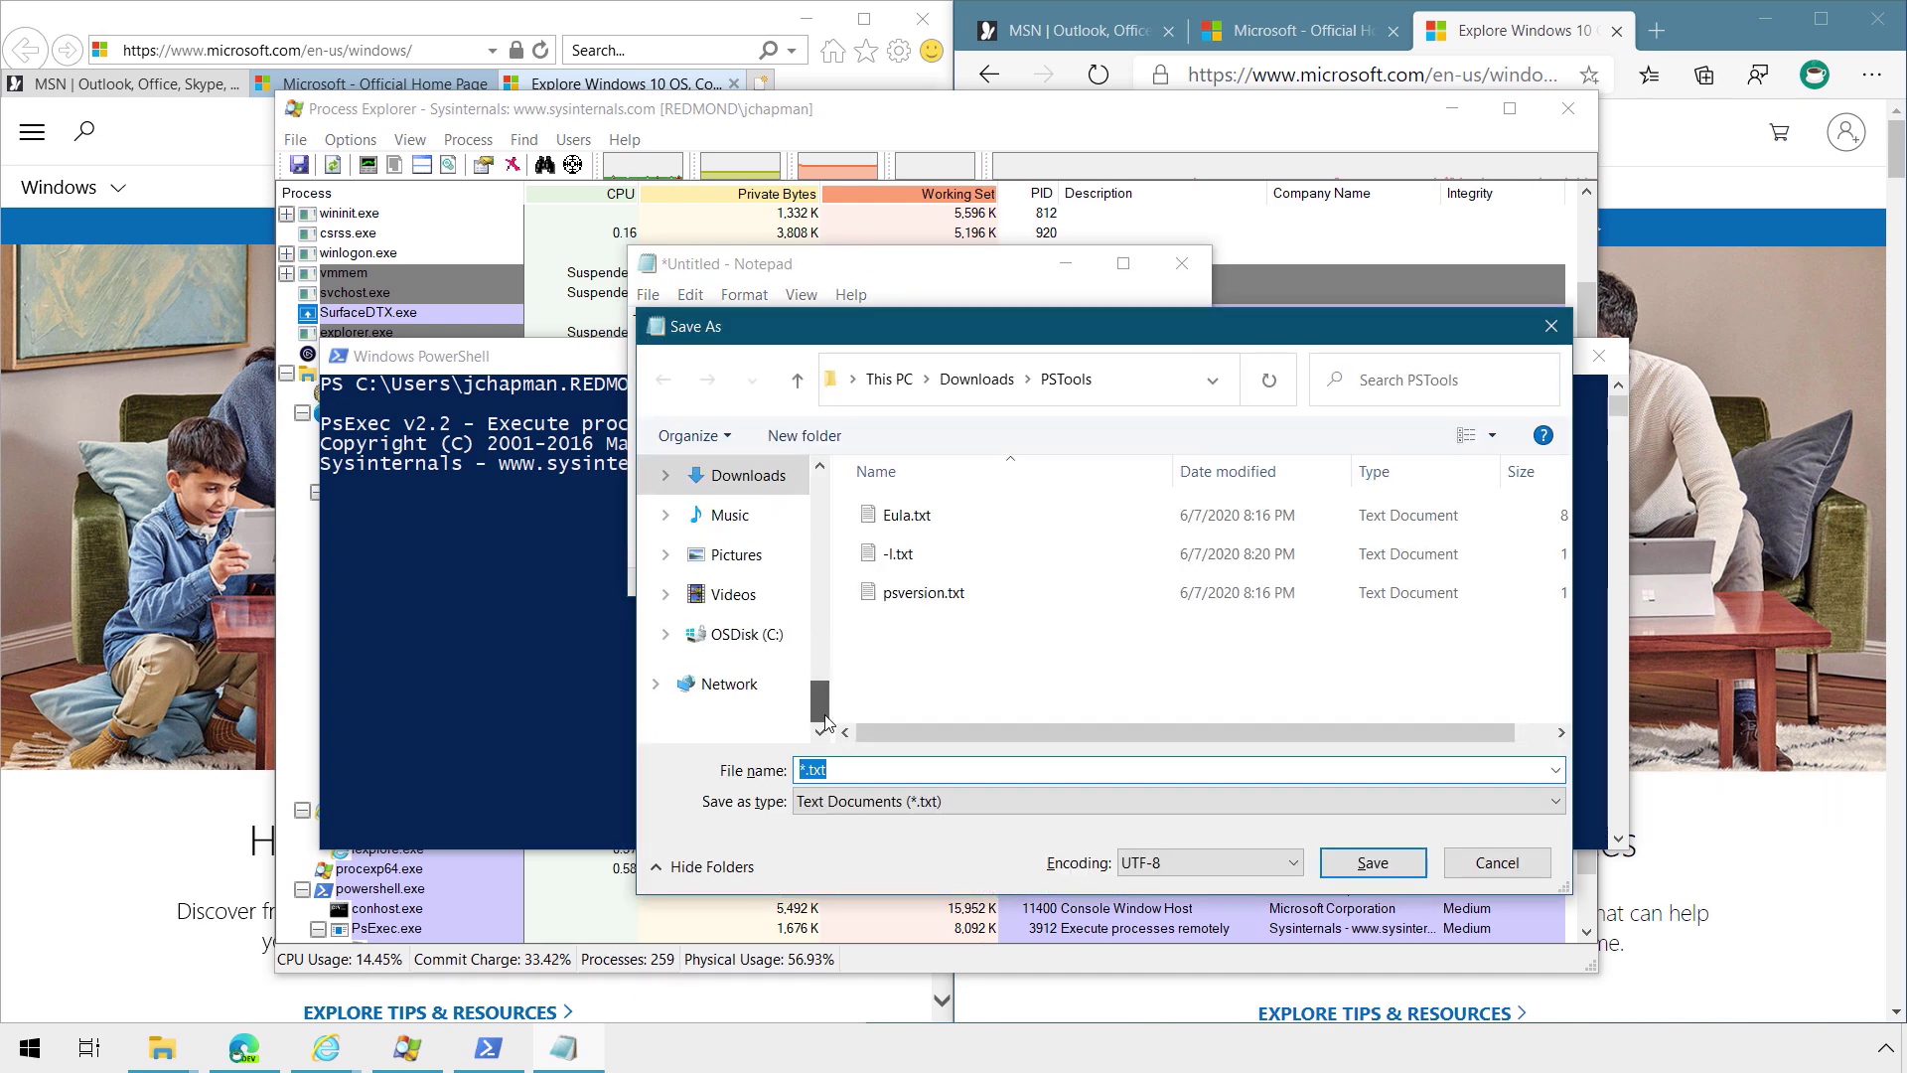
click(747, 634)
double_click(900, 664)
double_click(954, 586)
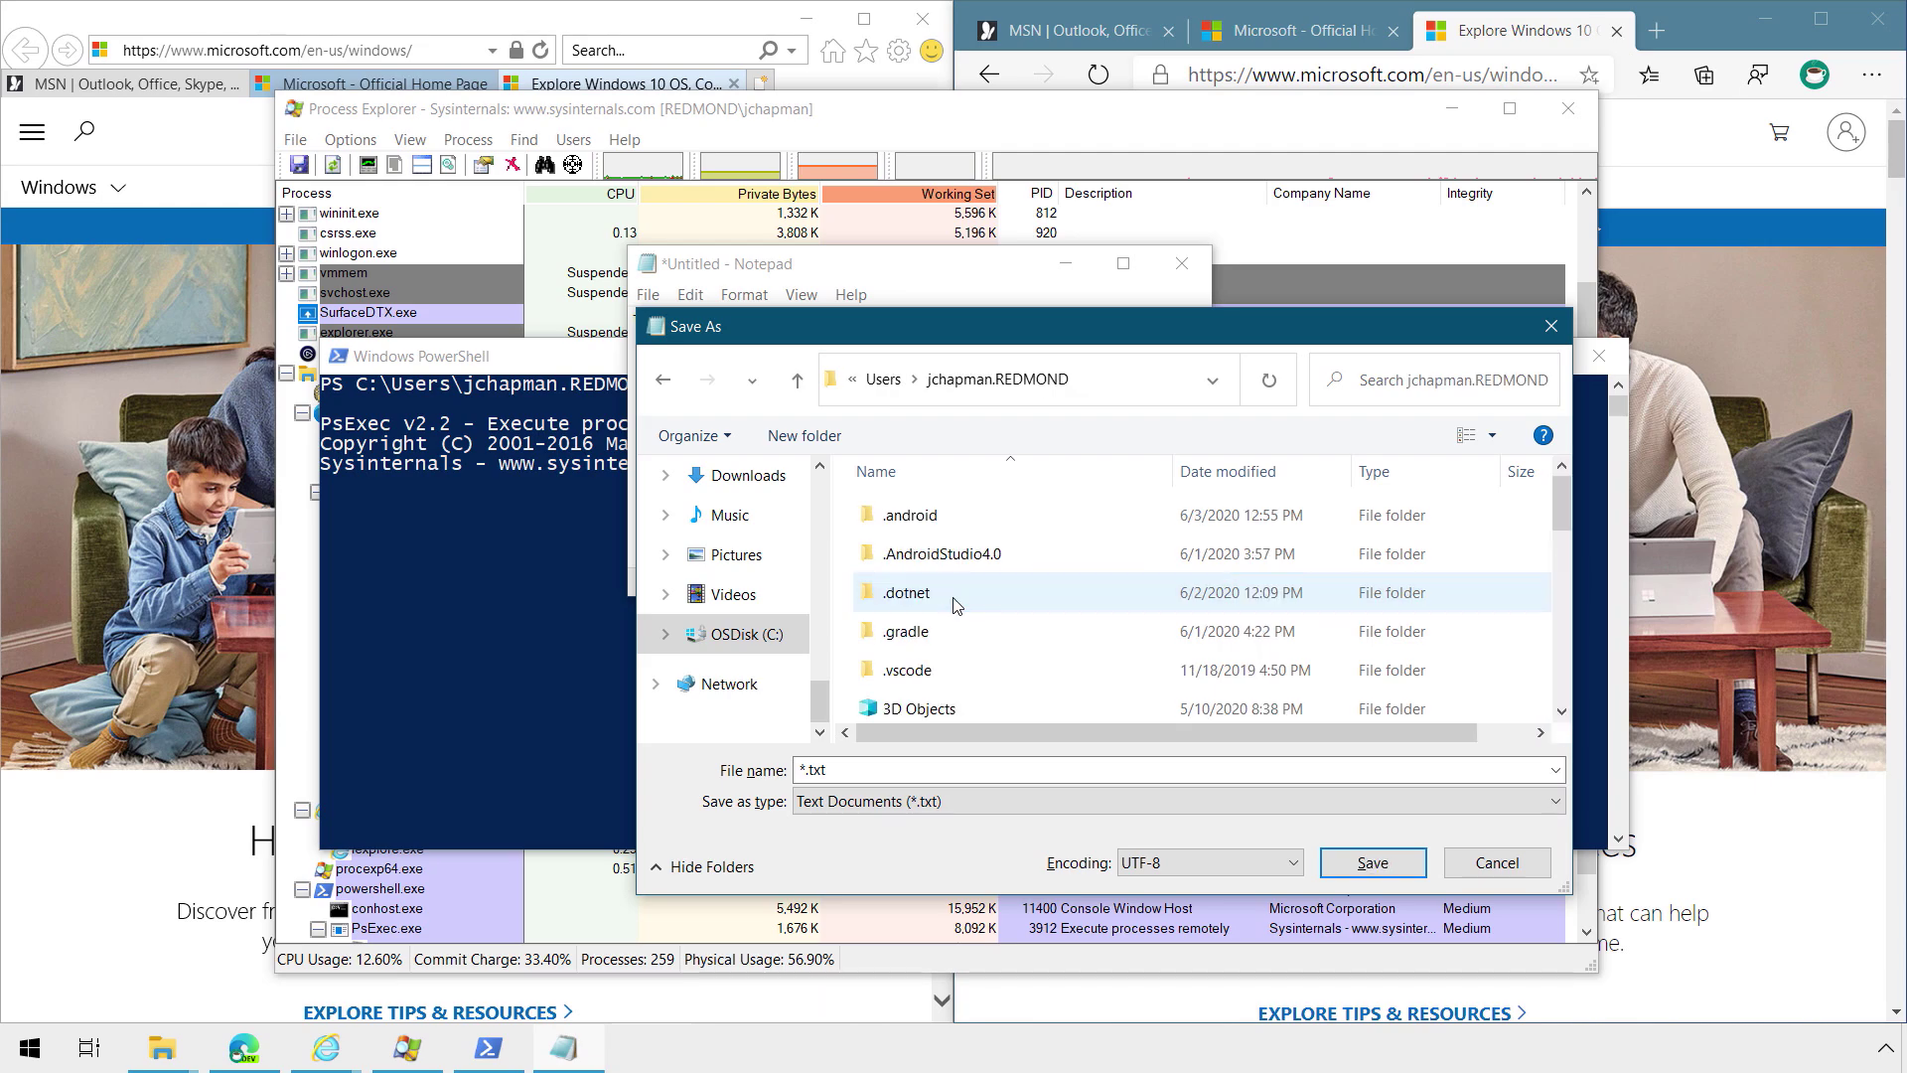
scroll(955, 603, down, 3)
click(876, 770)
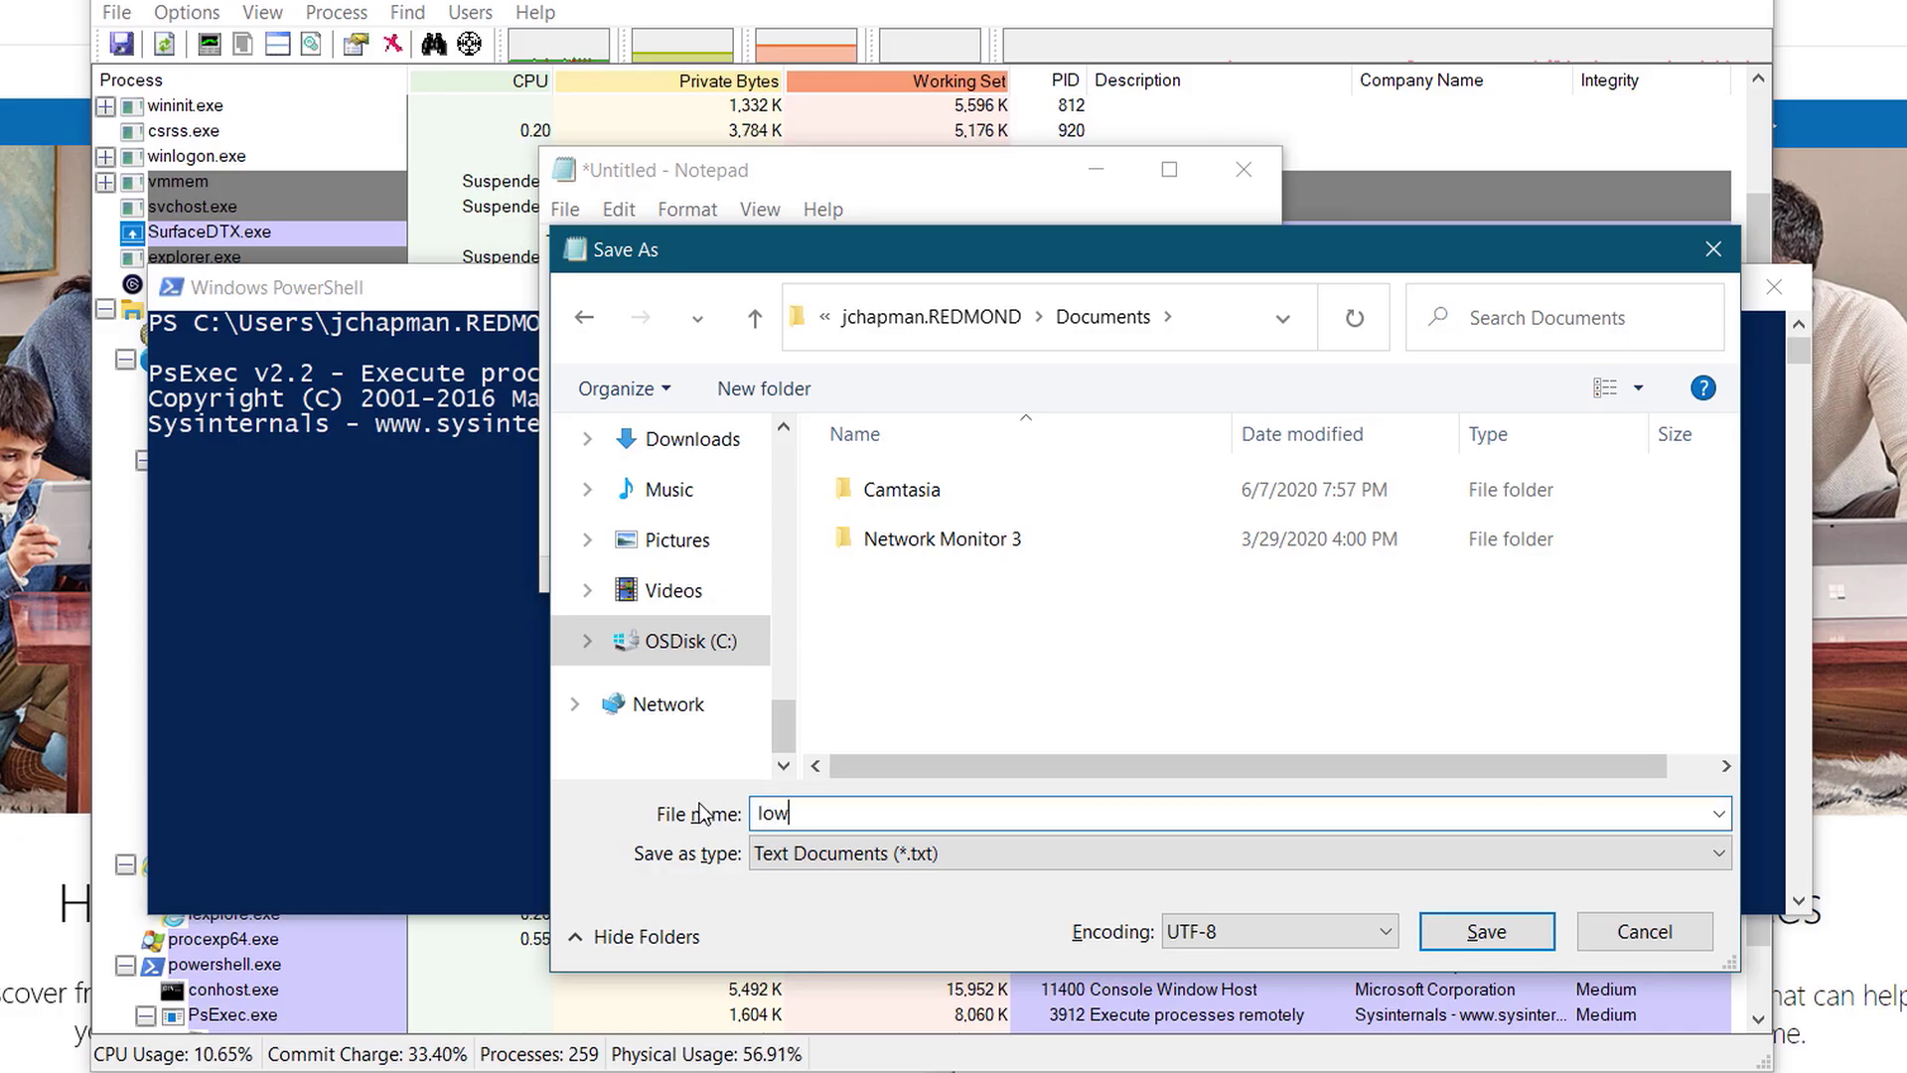
key(Return)
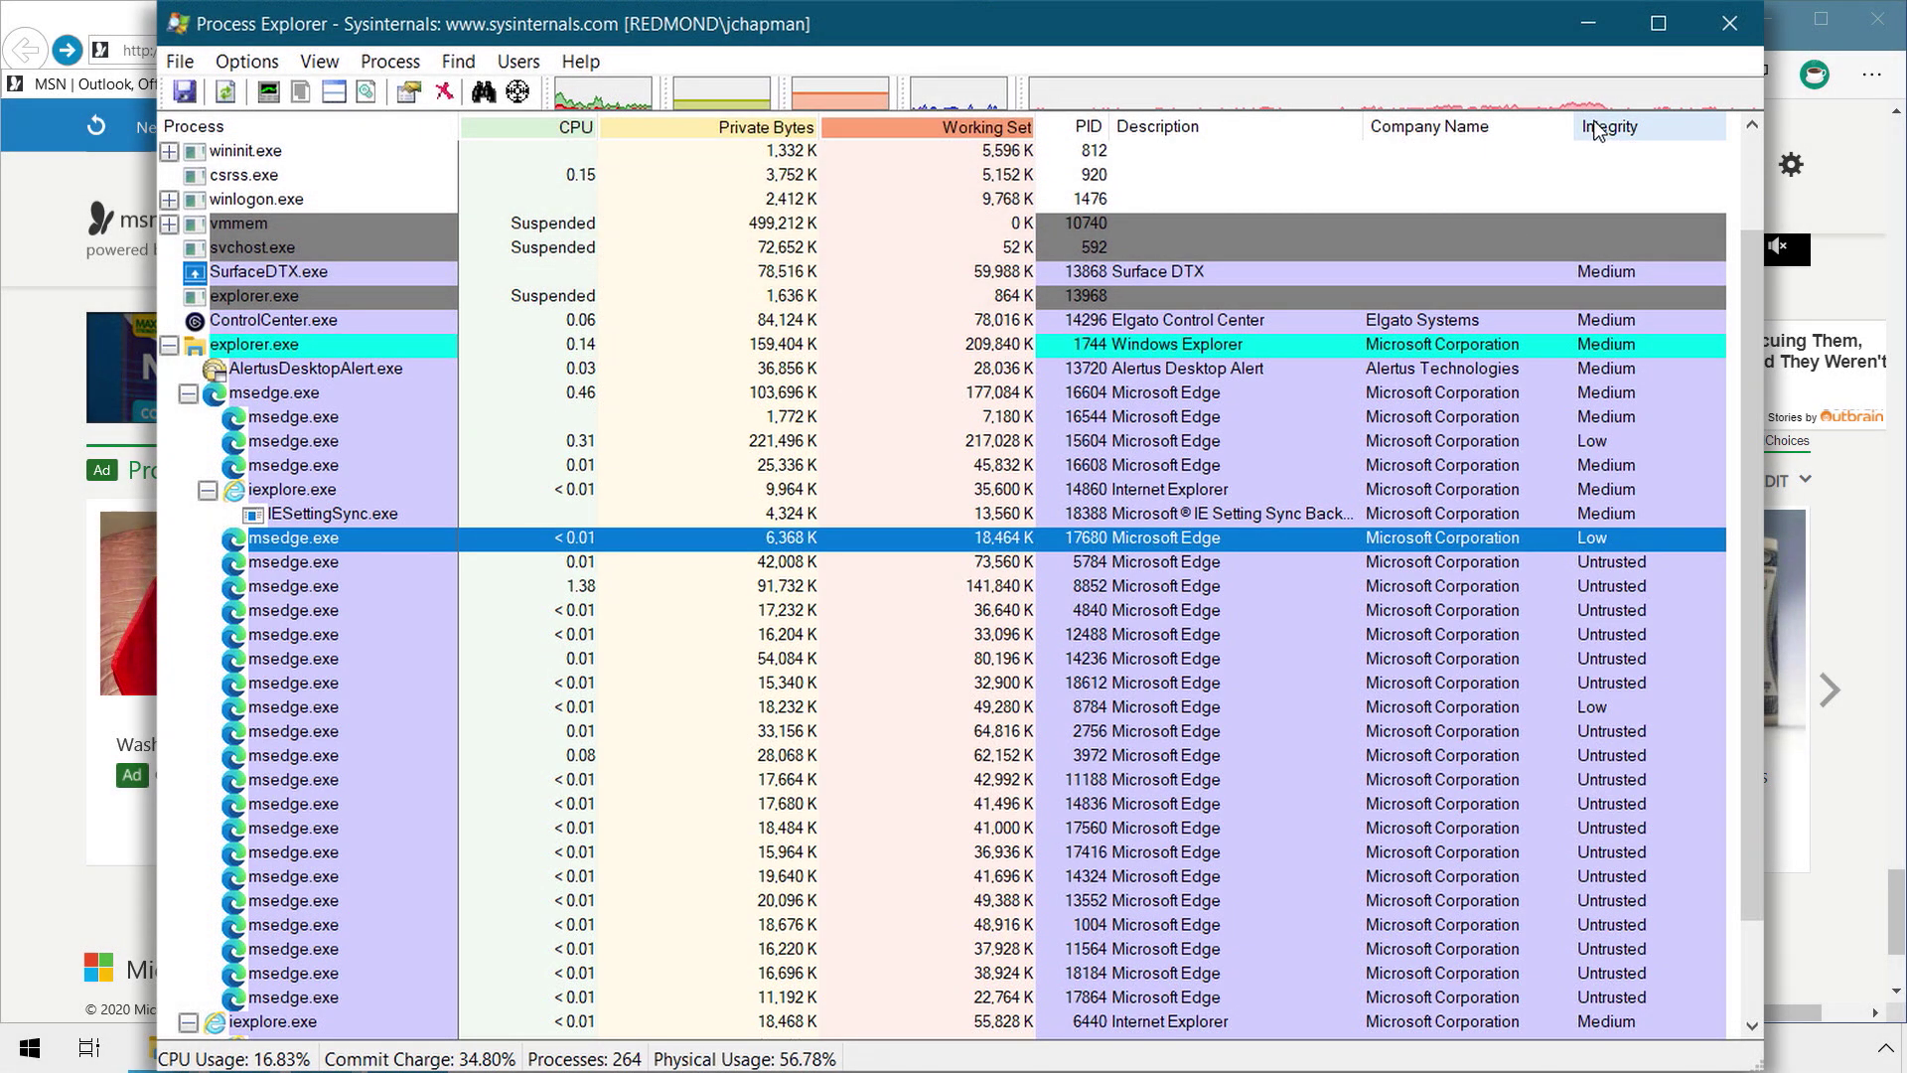
- Minimize Process Explorer and open the Browser task manager of the Edge window showing MSN
click(1590, 26)
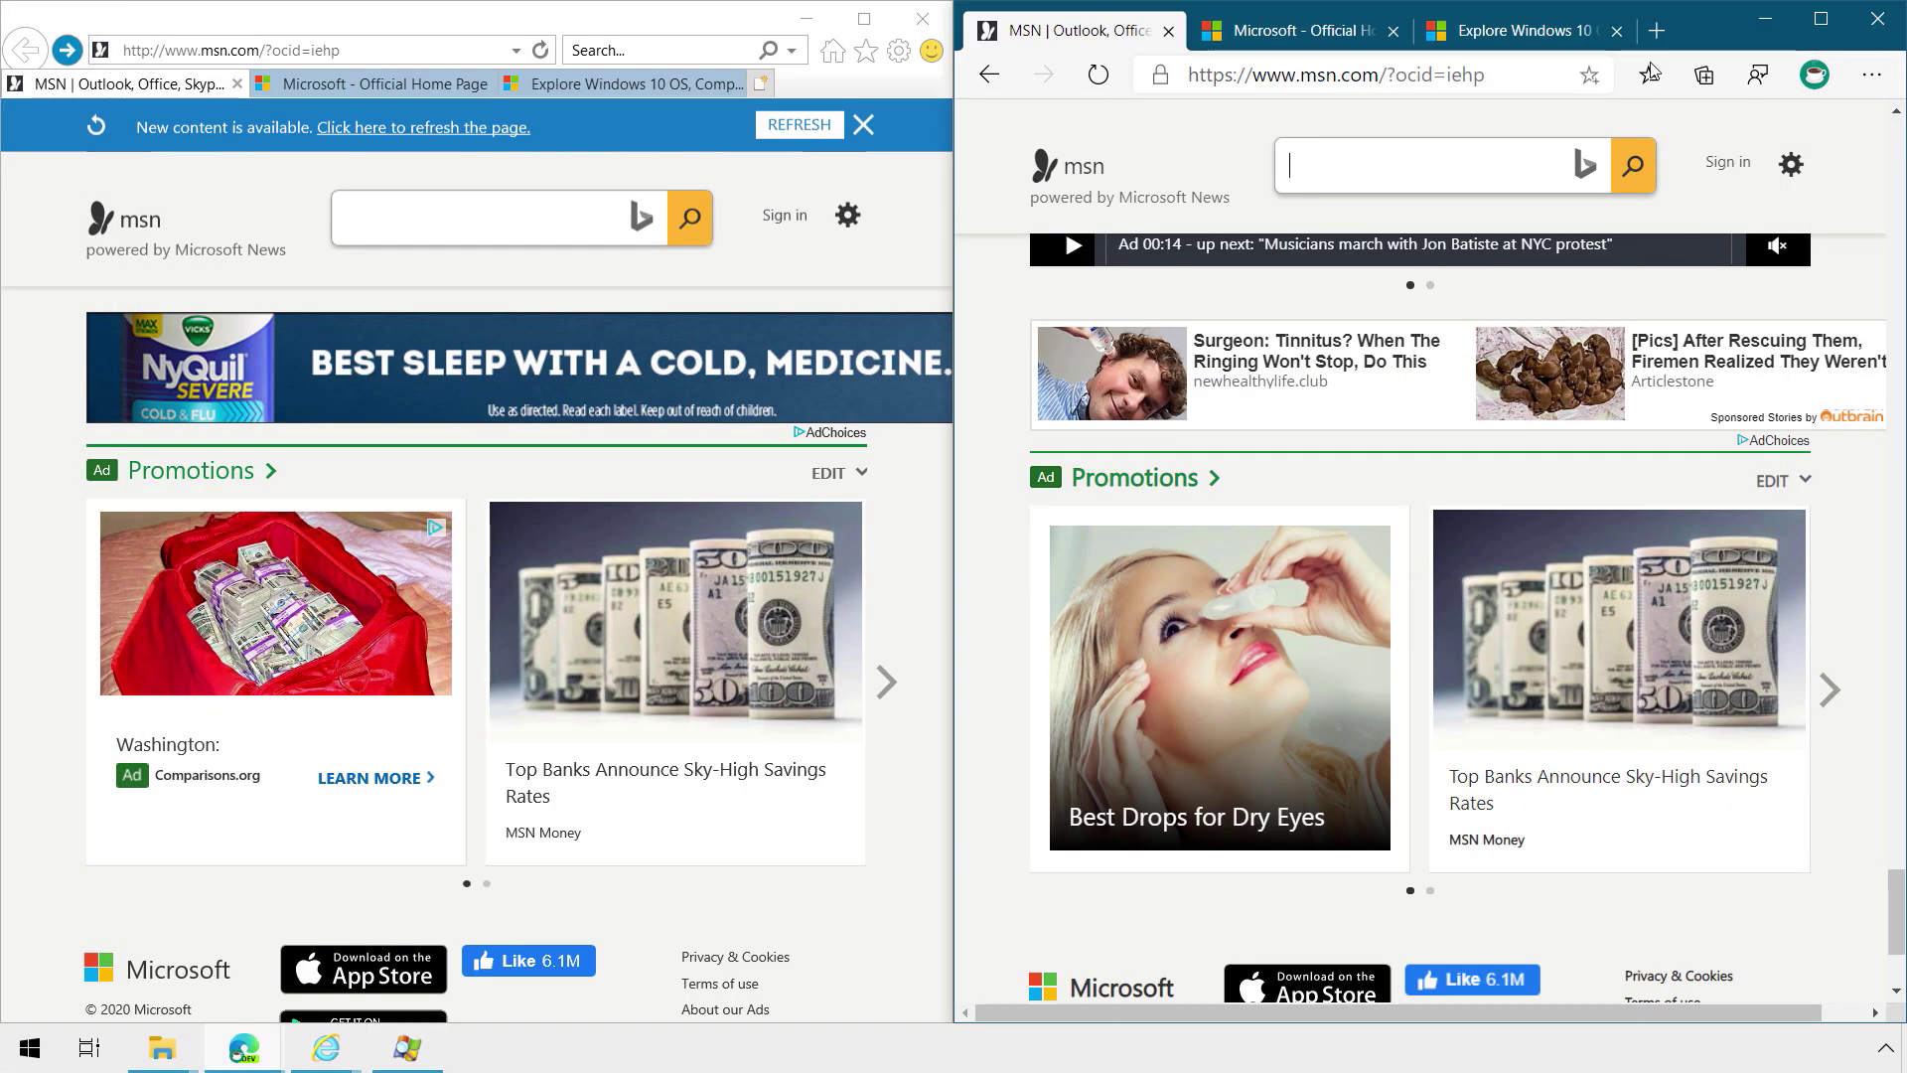
right_click(1706, 44)
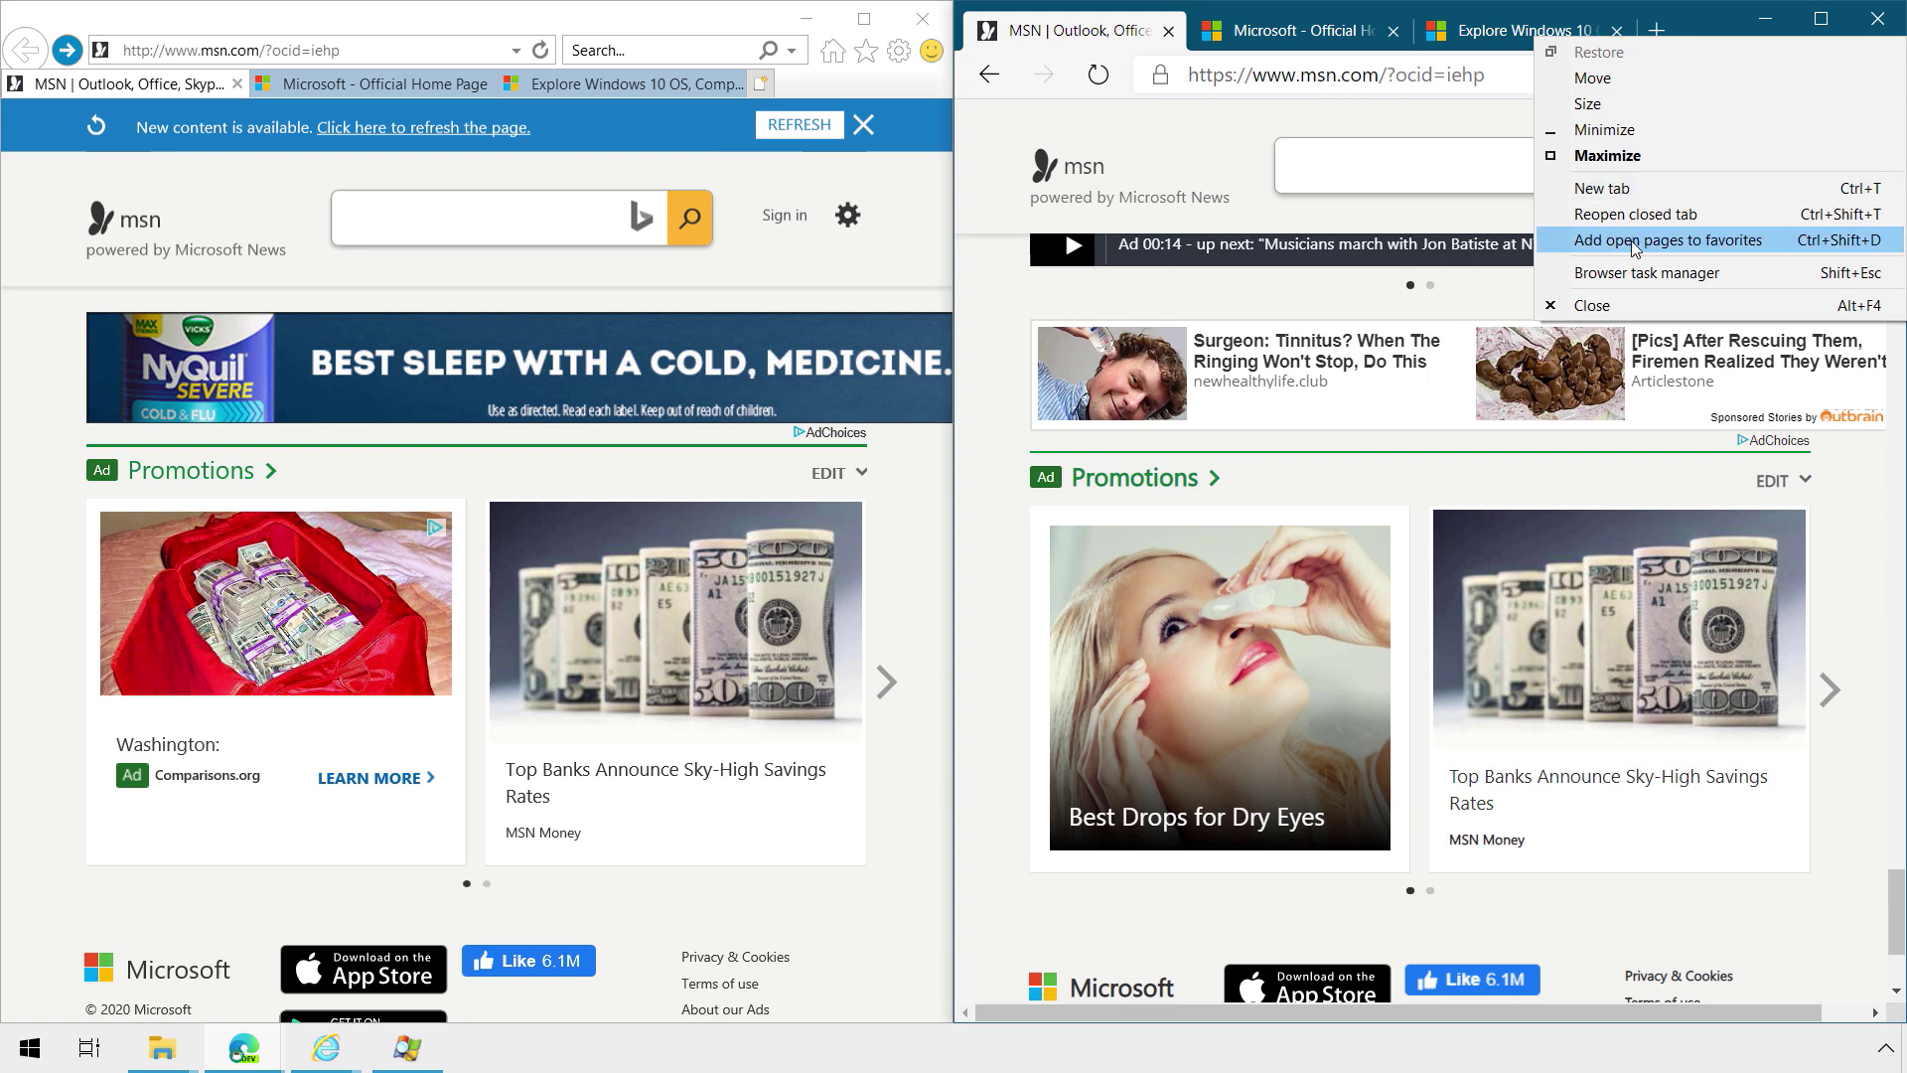
click(1647, 272)
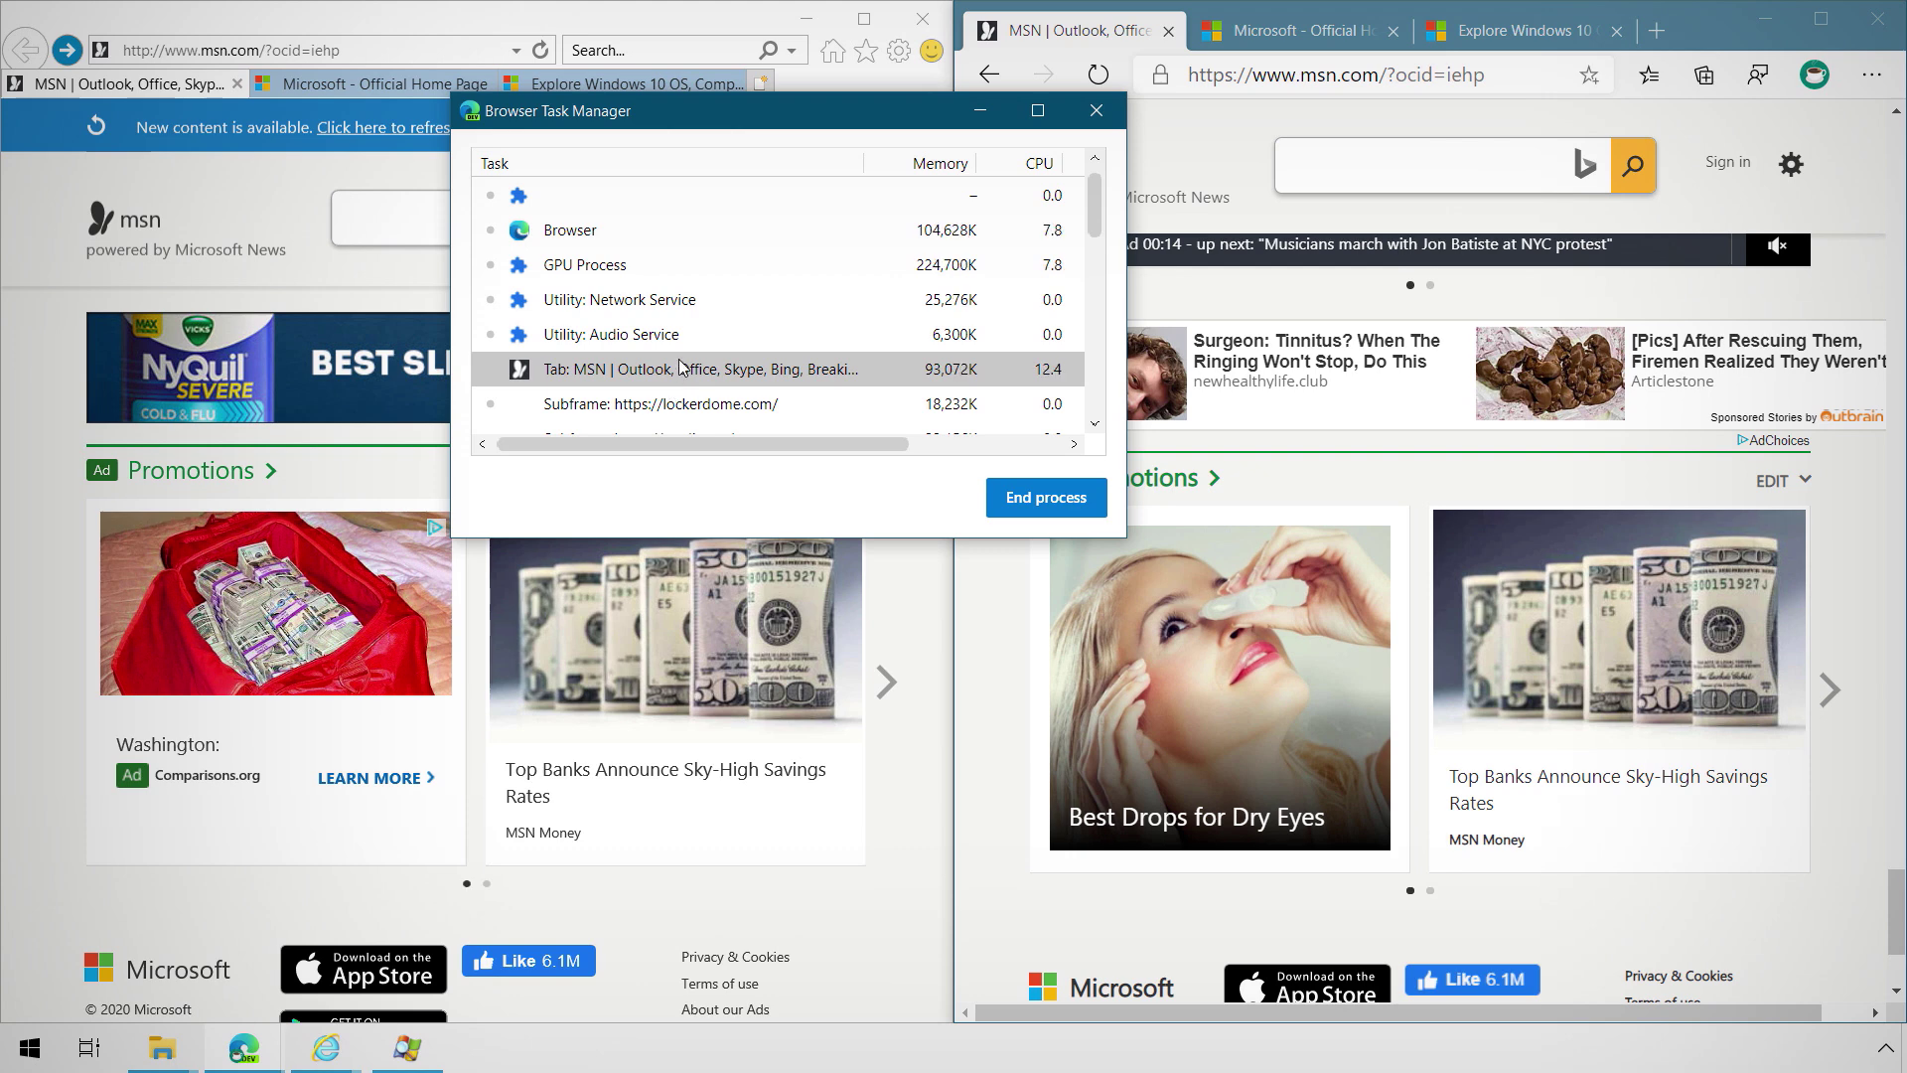
- End the MSN tab's subframe processes one after another, including media.net and yahoo.com, and bring the MSN page to the front
scroll(682, 366, down, 1)
click(1045, 507)
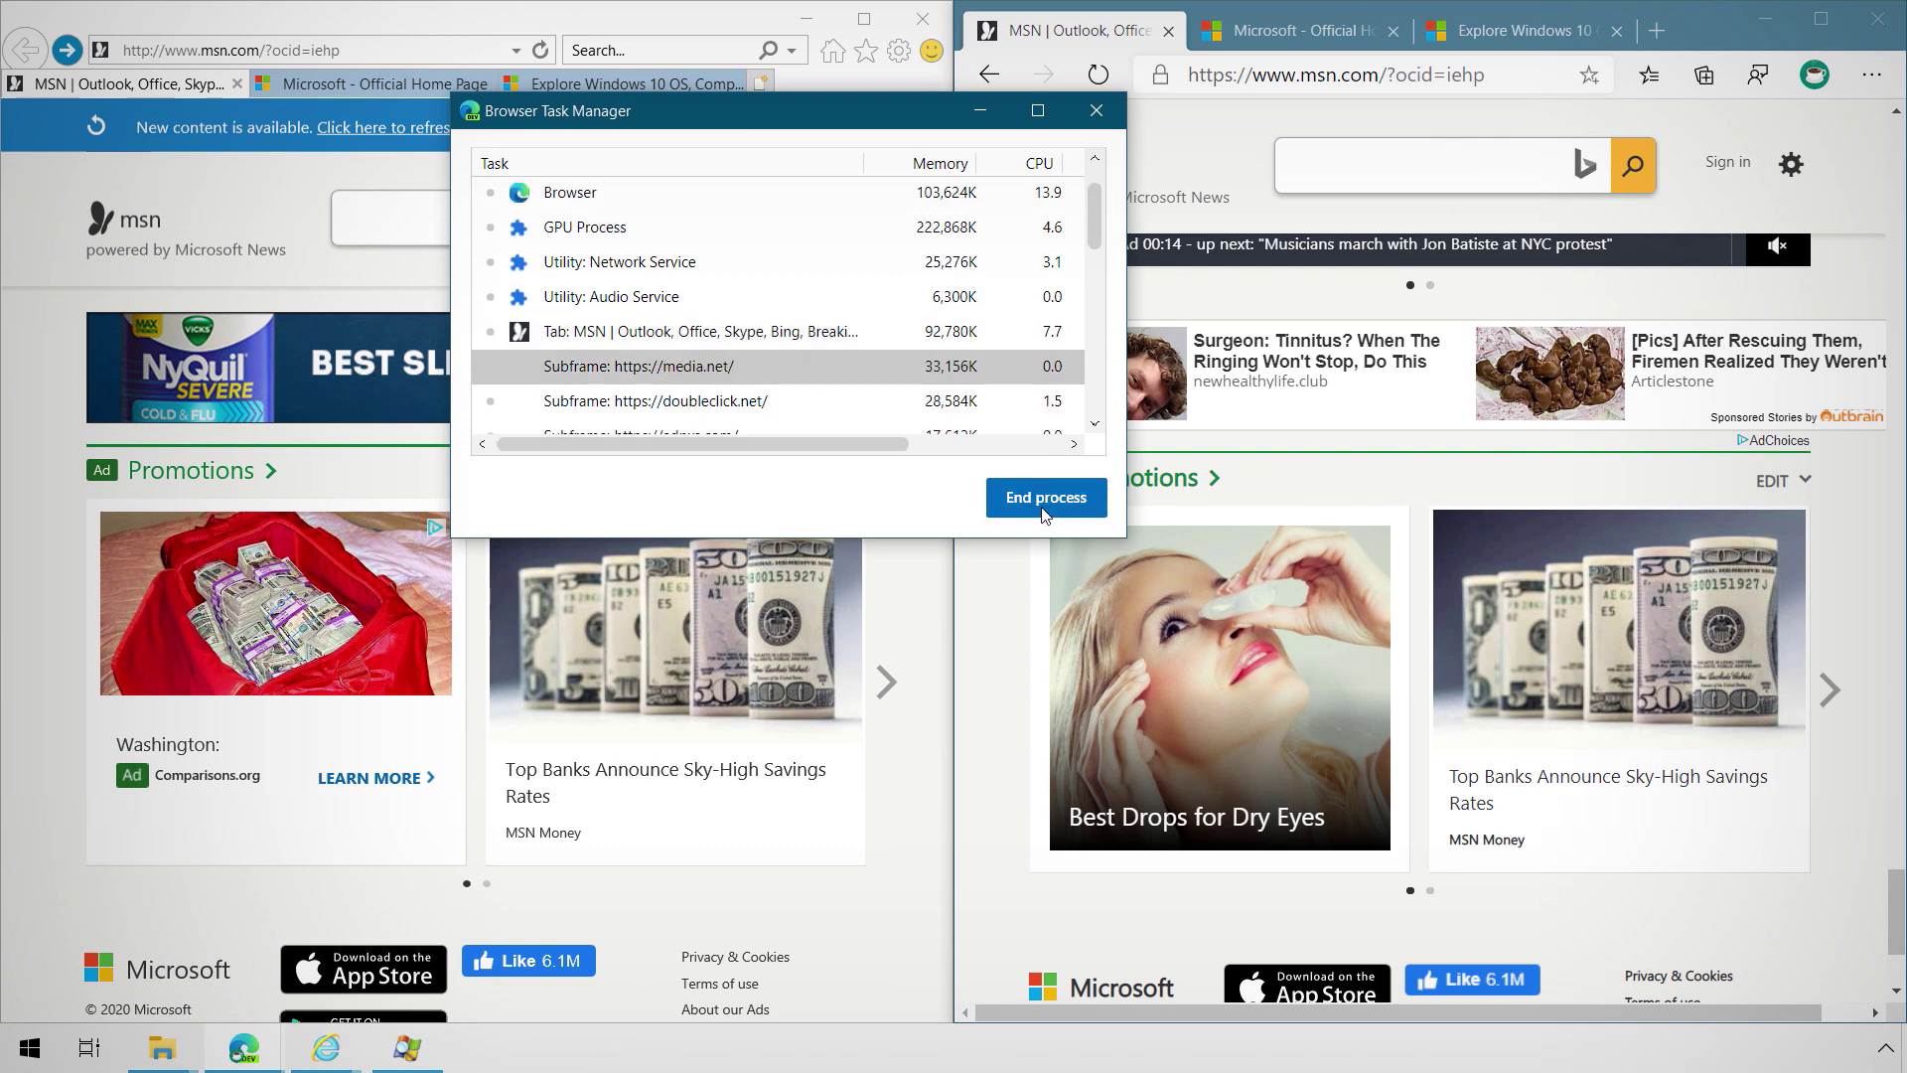
click(1045, 496)
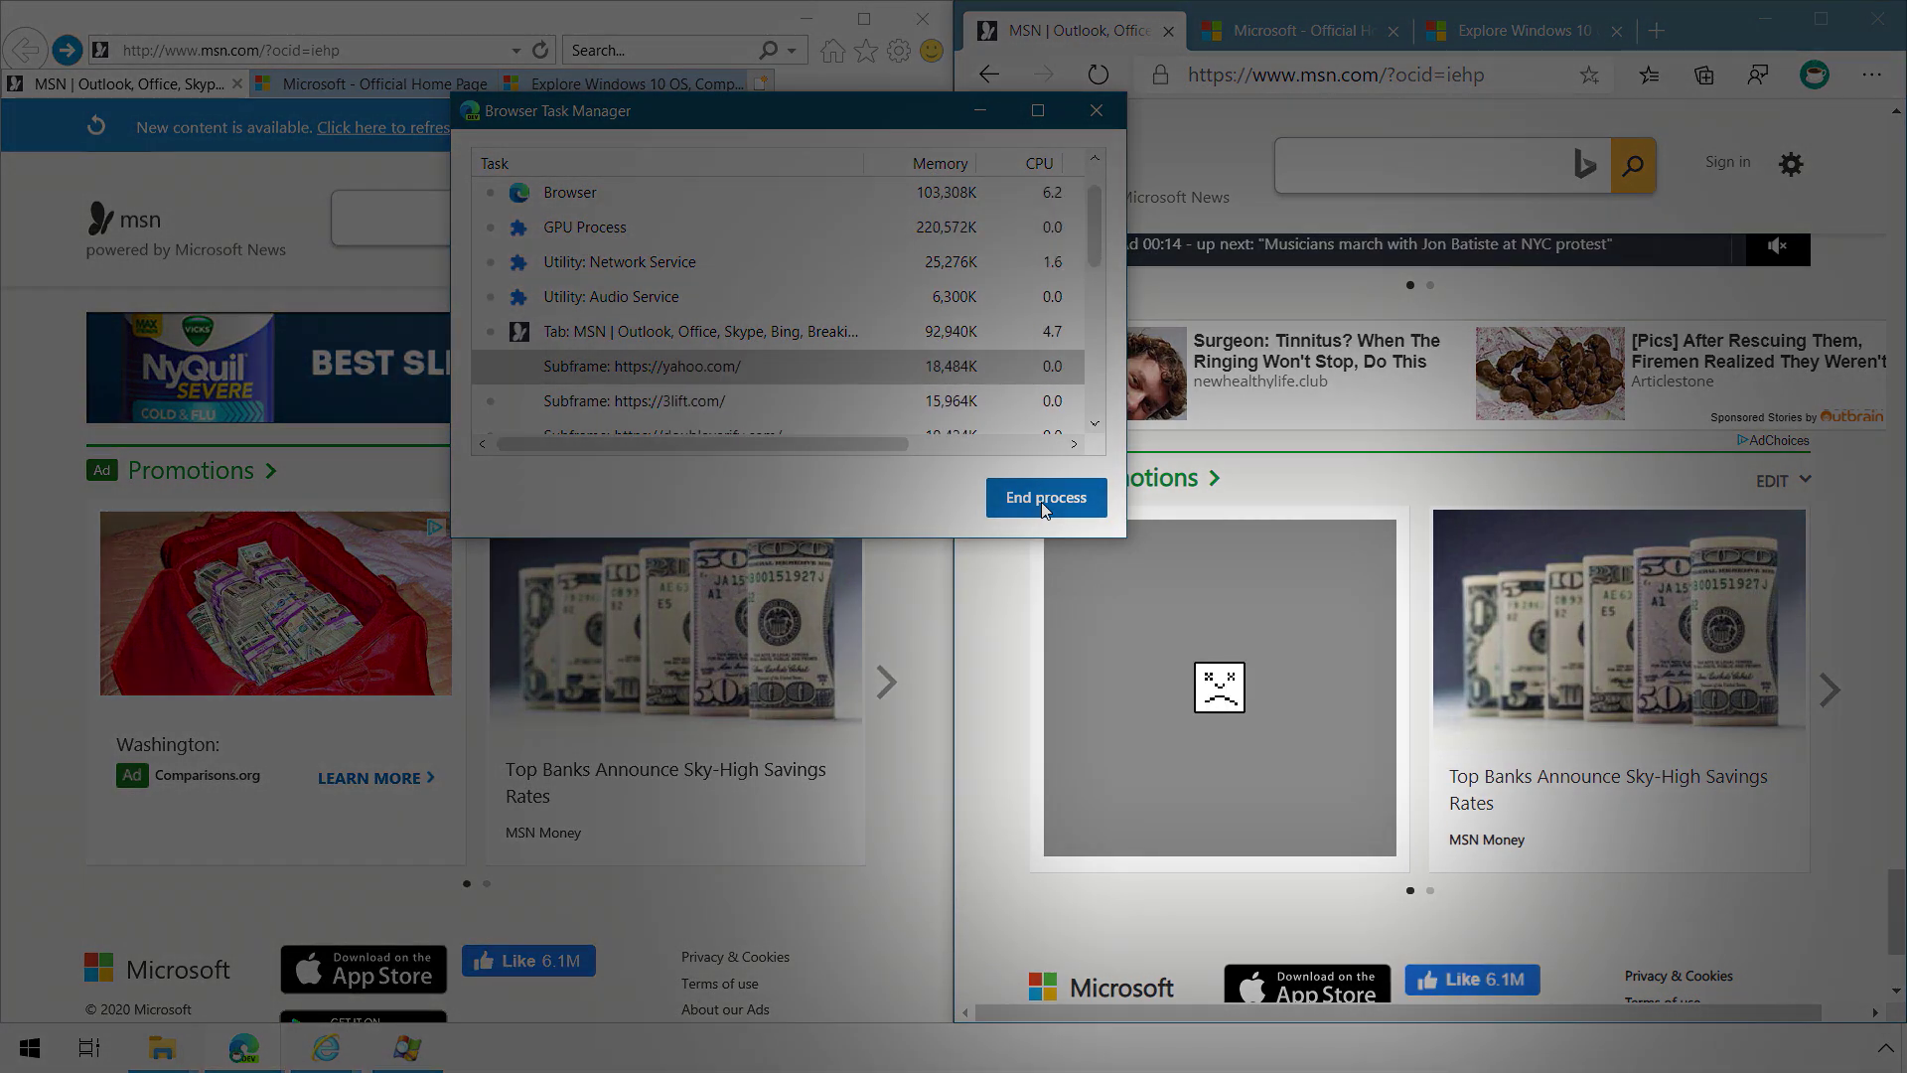
click(1043, 502)
click(1045, 497)
click(1045, 497)
click(1045, 497)
click(1045, 496)
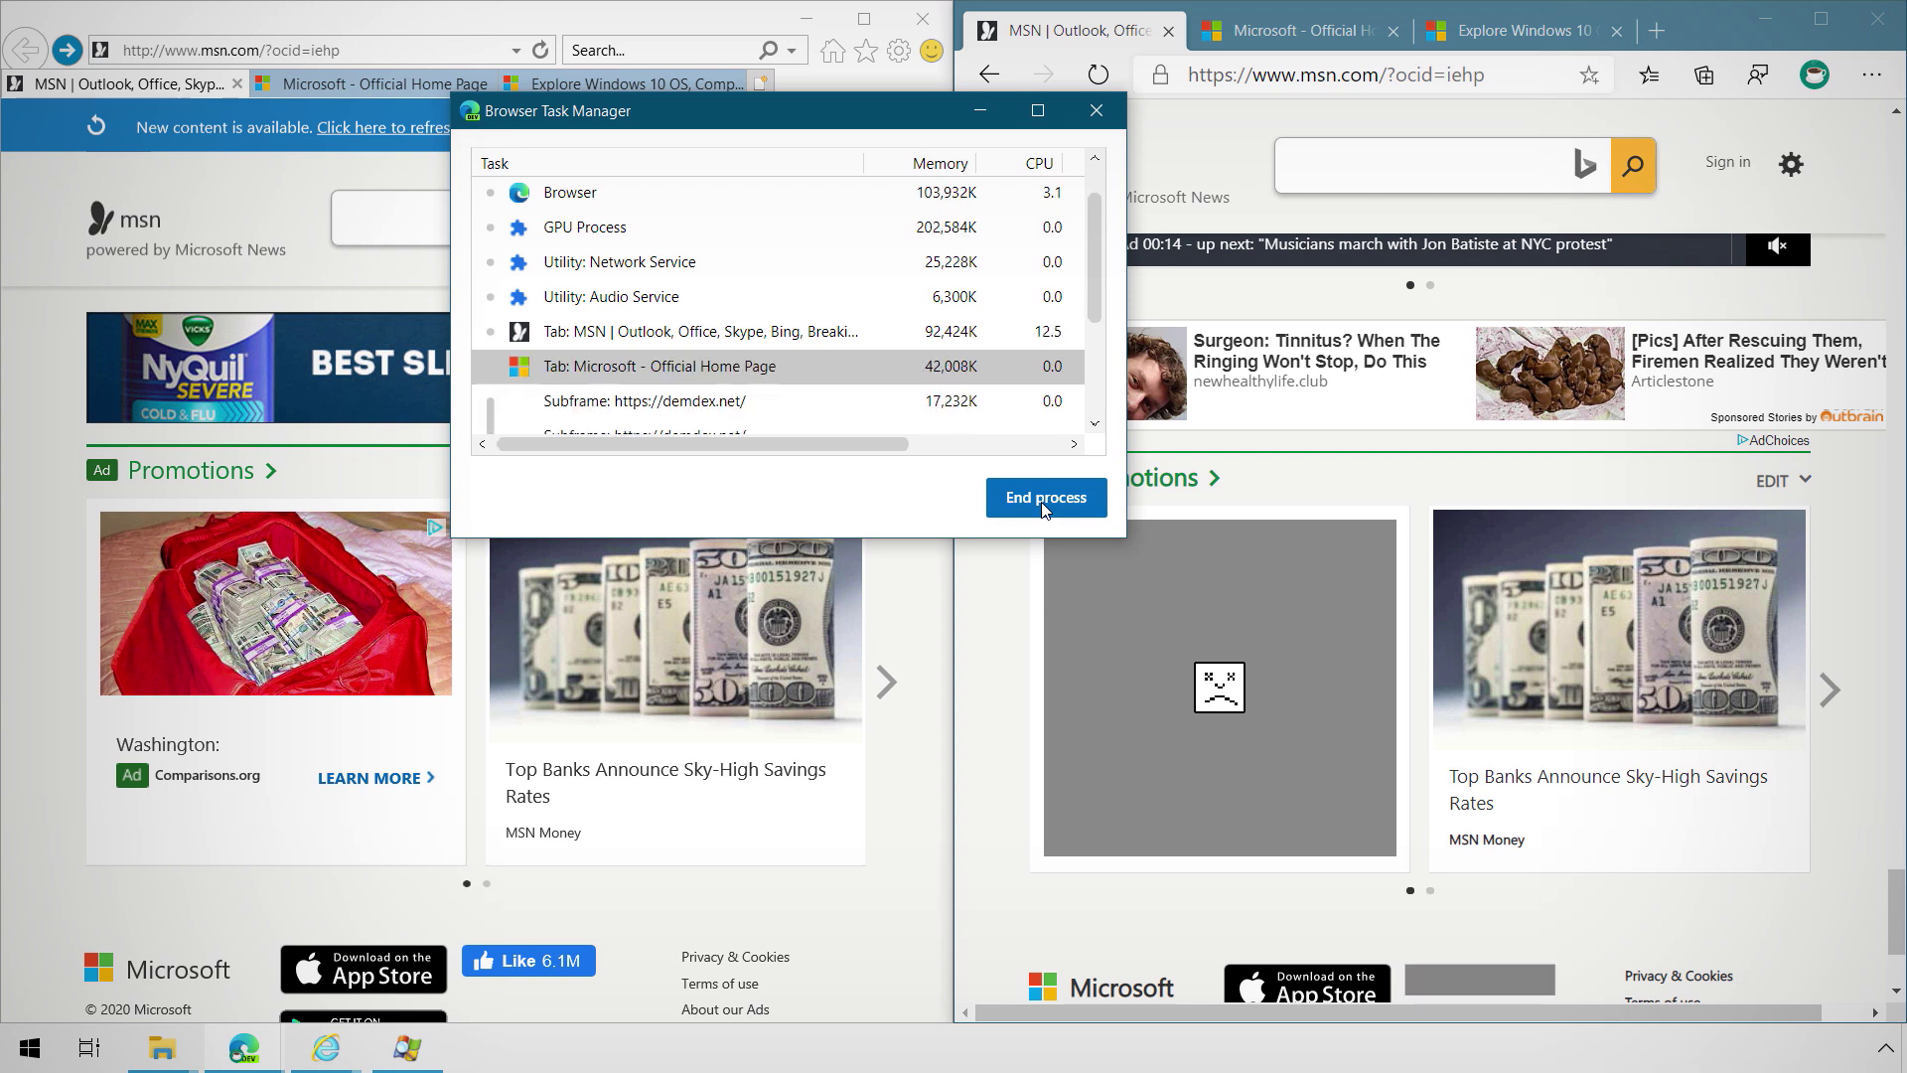
click(1319, 479)
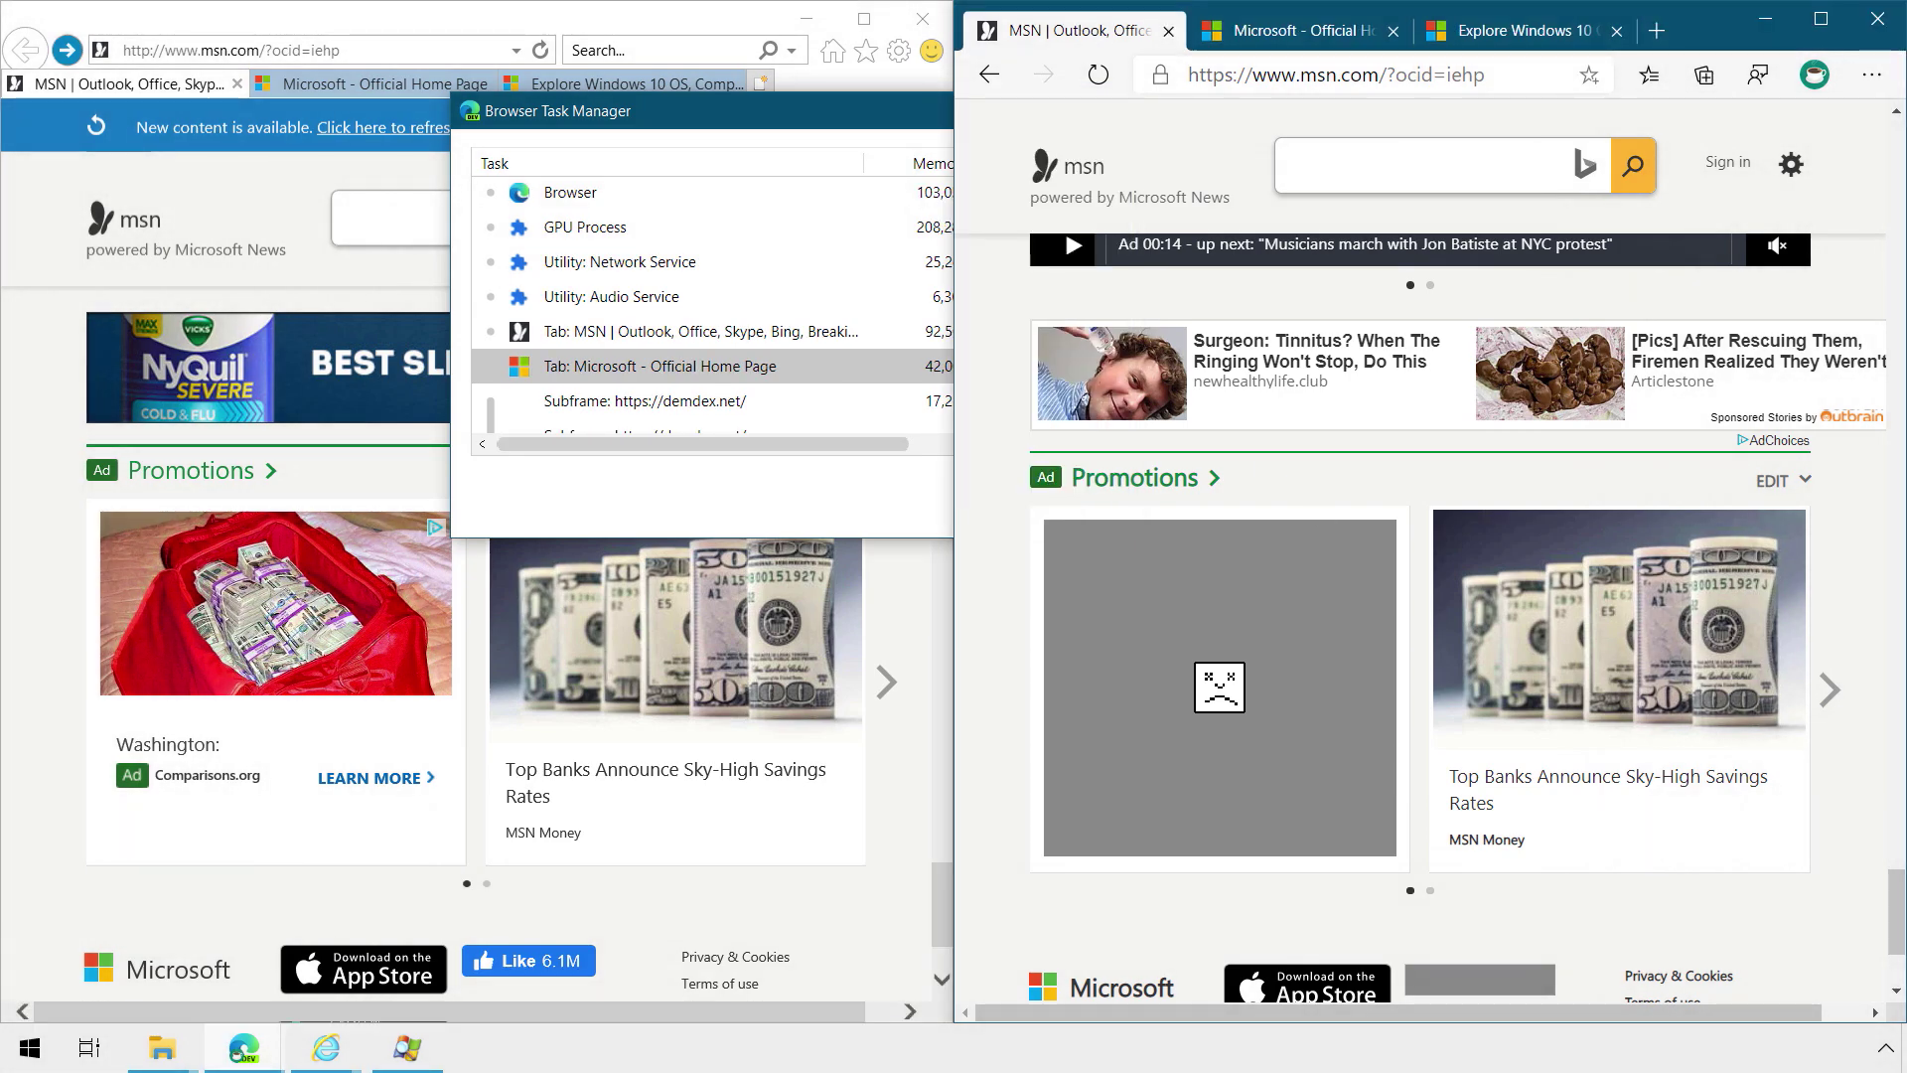
- Switch to Process Explorer and examine the msedge.exe process tree and its integrity levels
click(408, 1048)
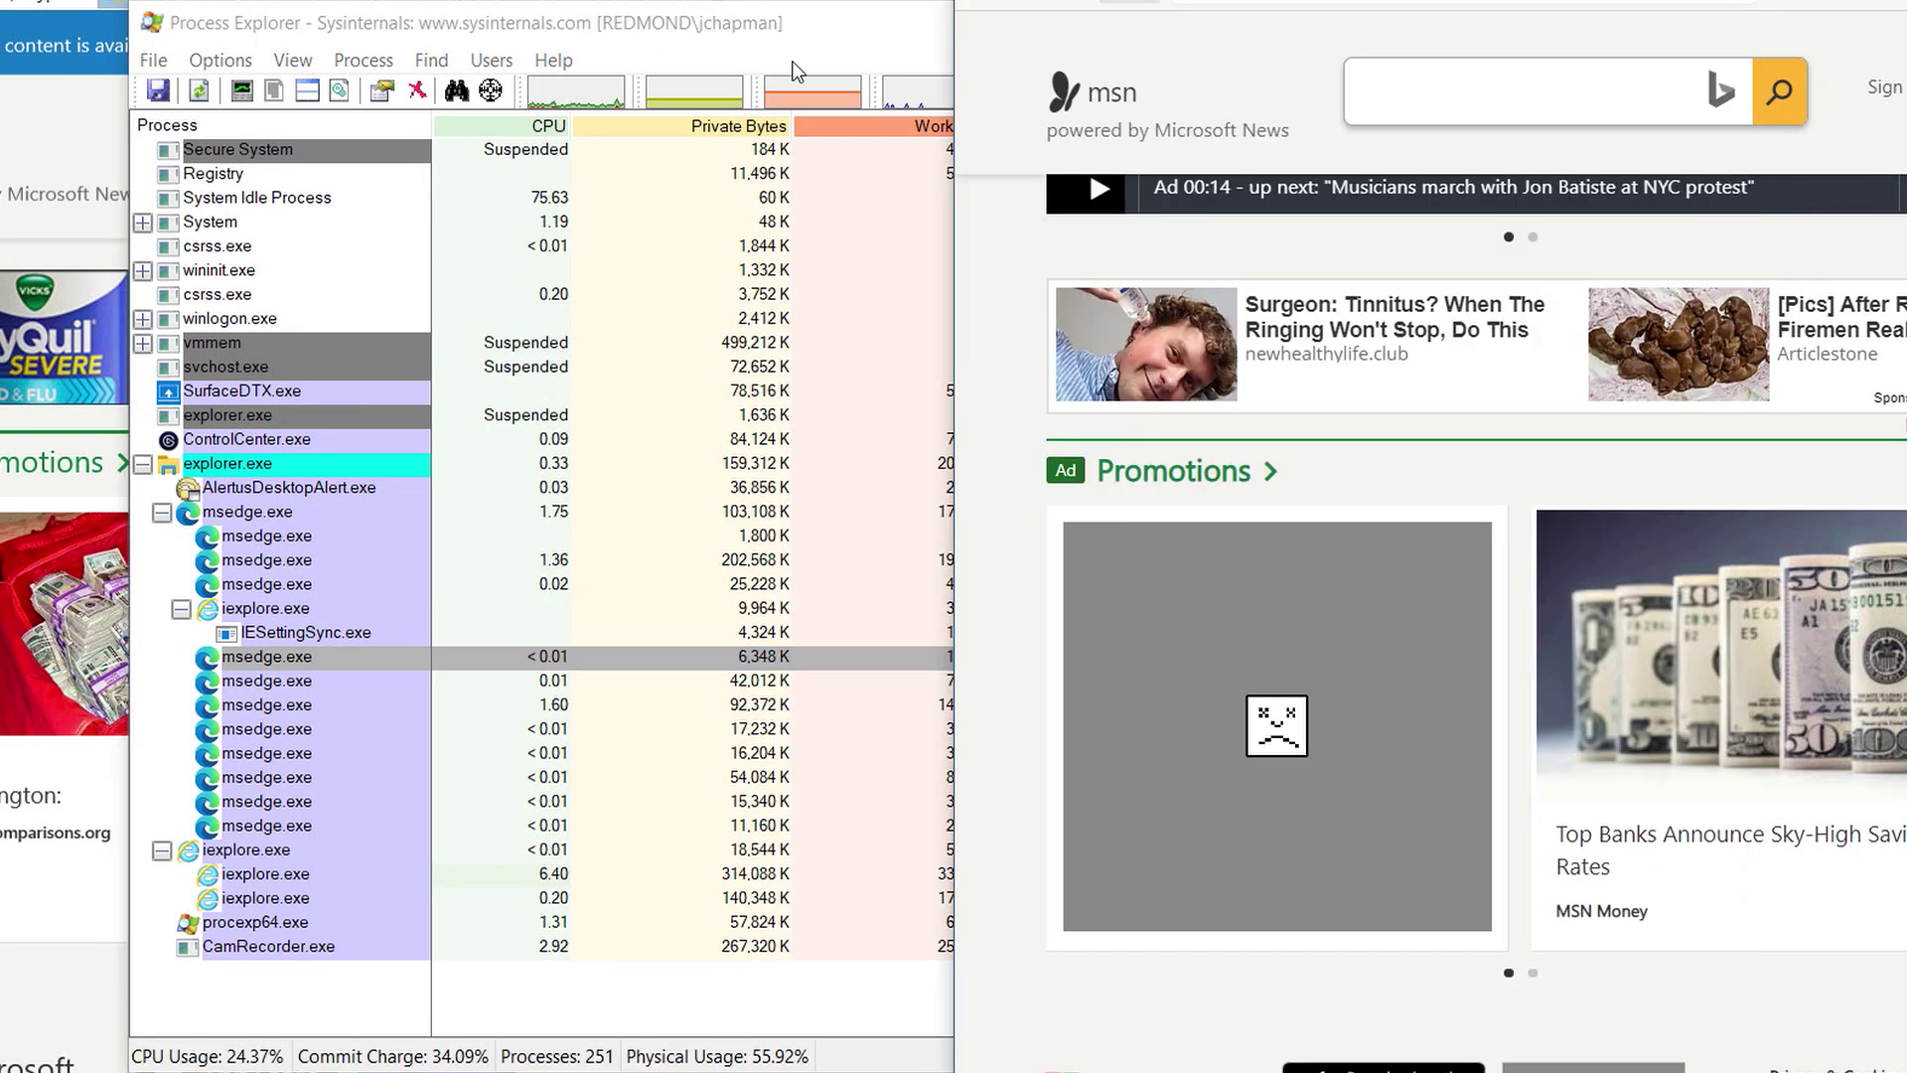
click(857, 21)
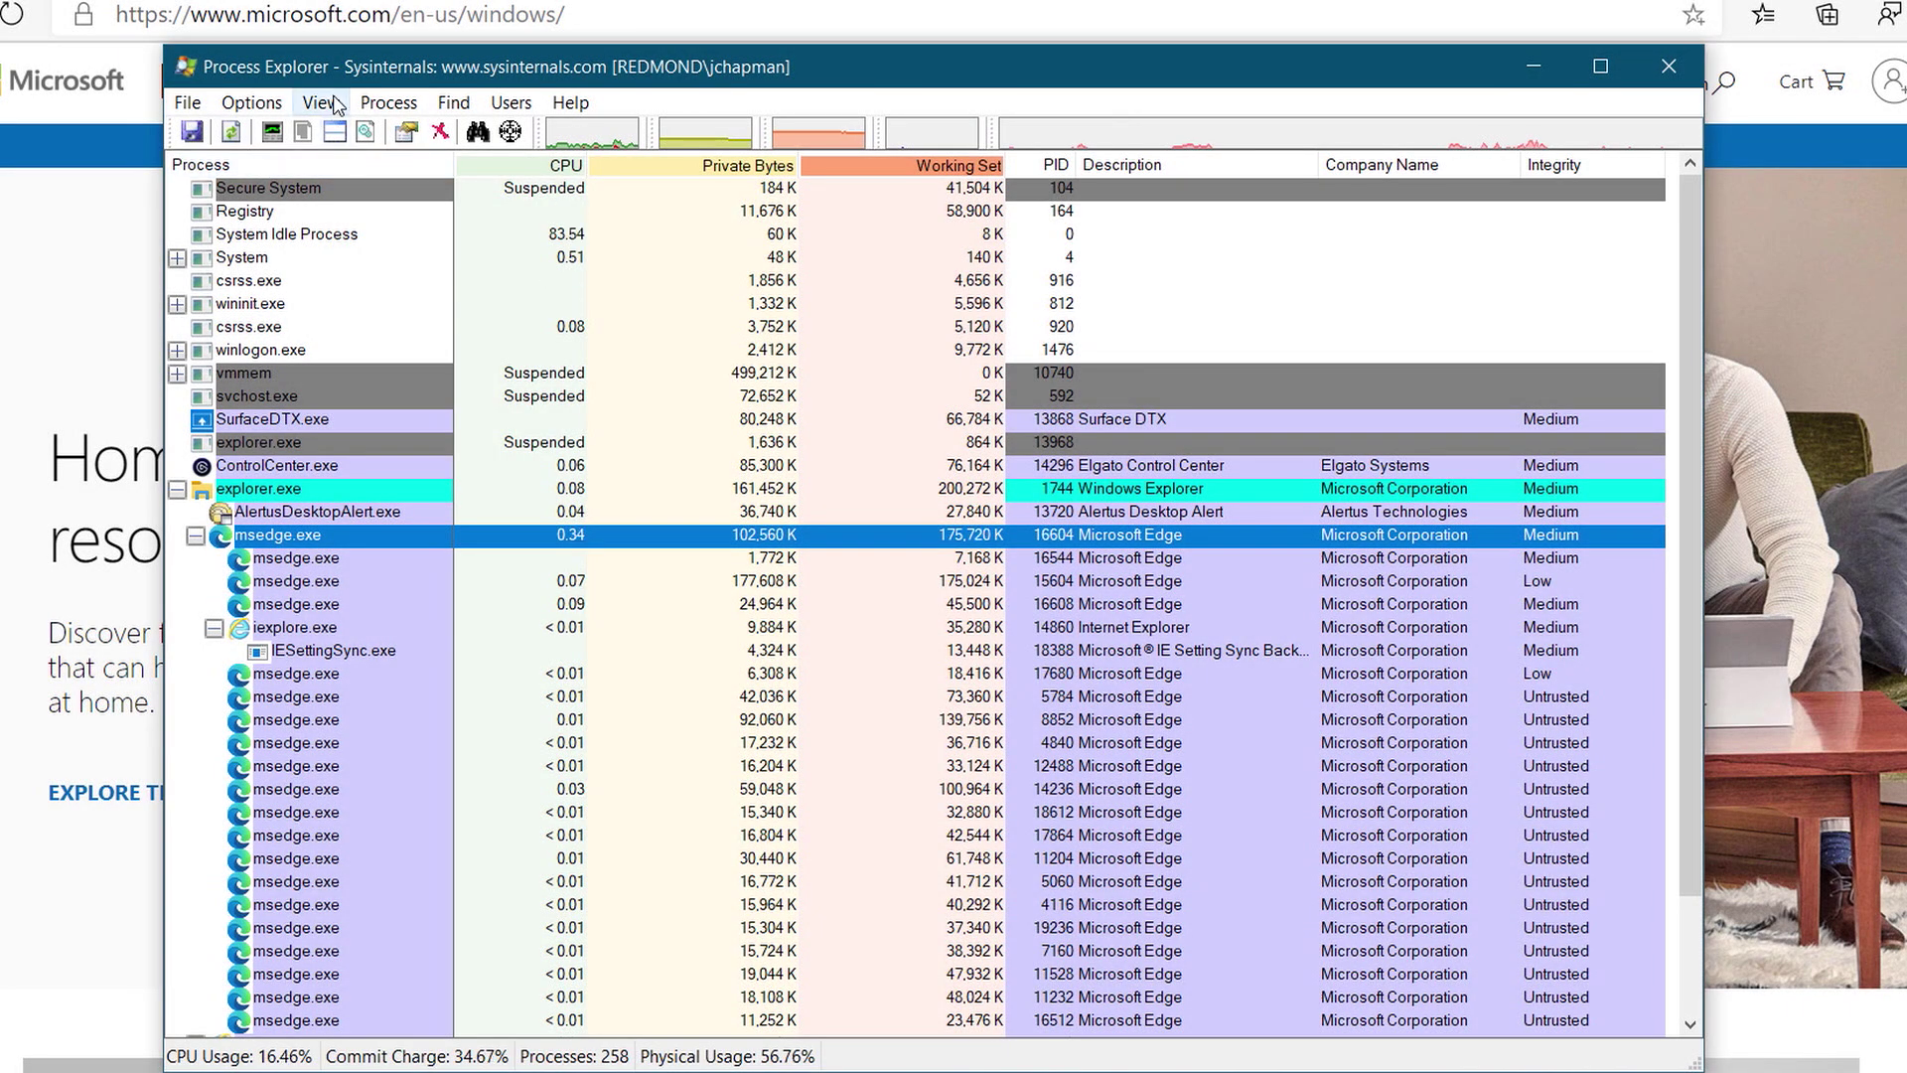
click(336, 104)
click(365, 369)
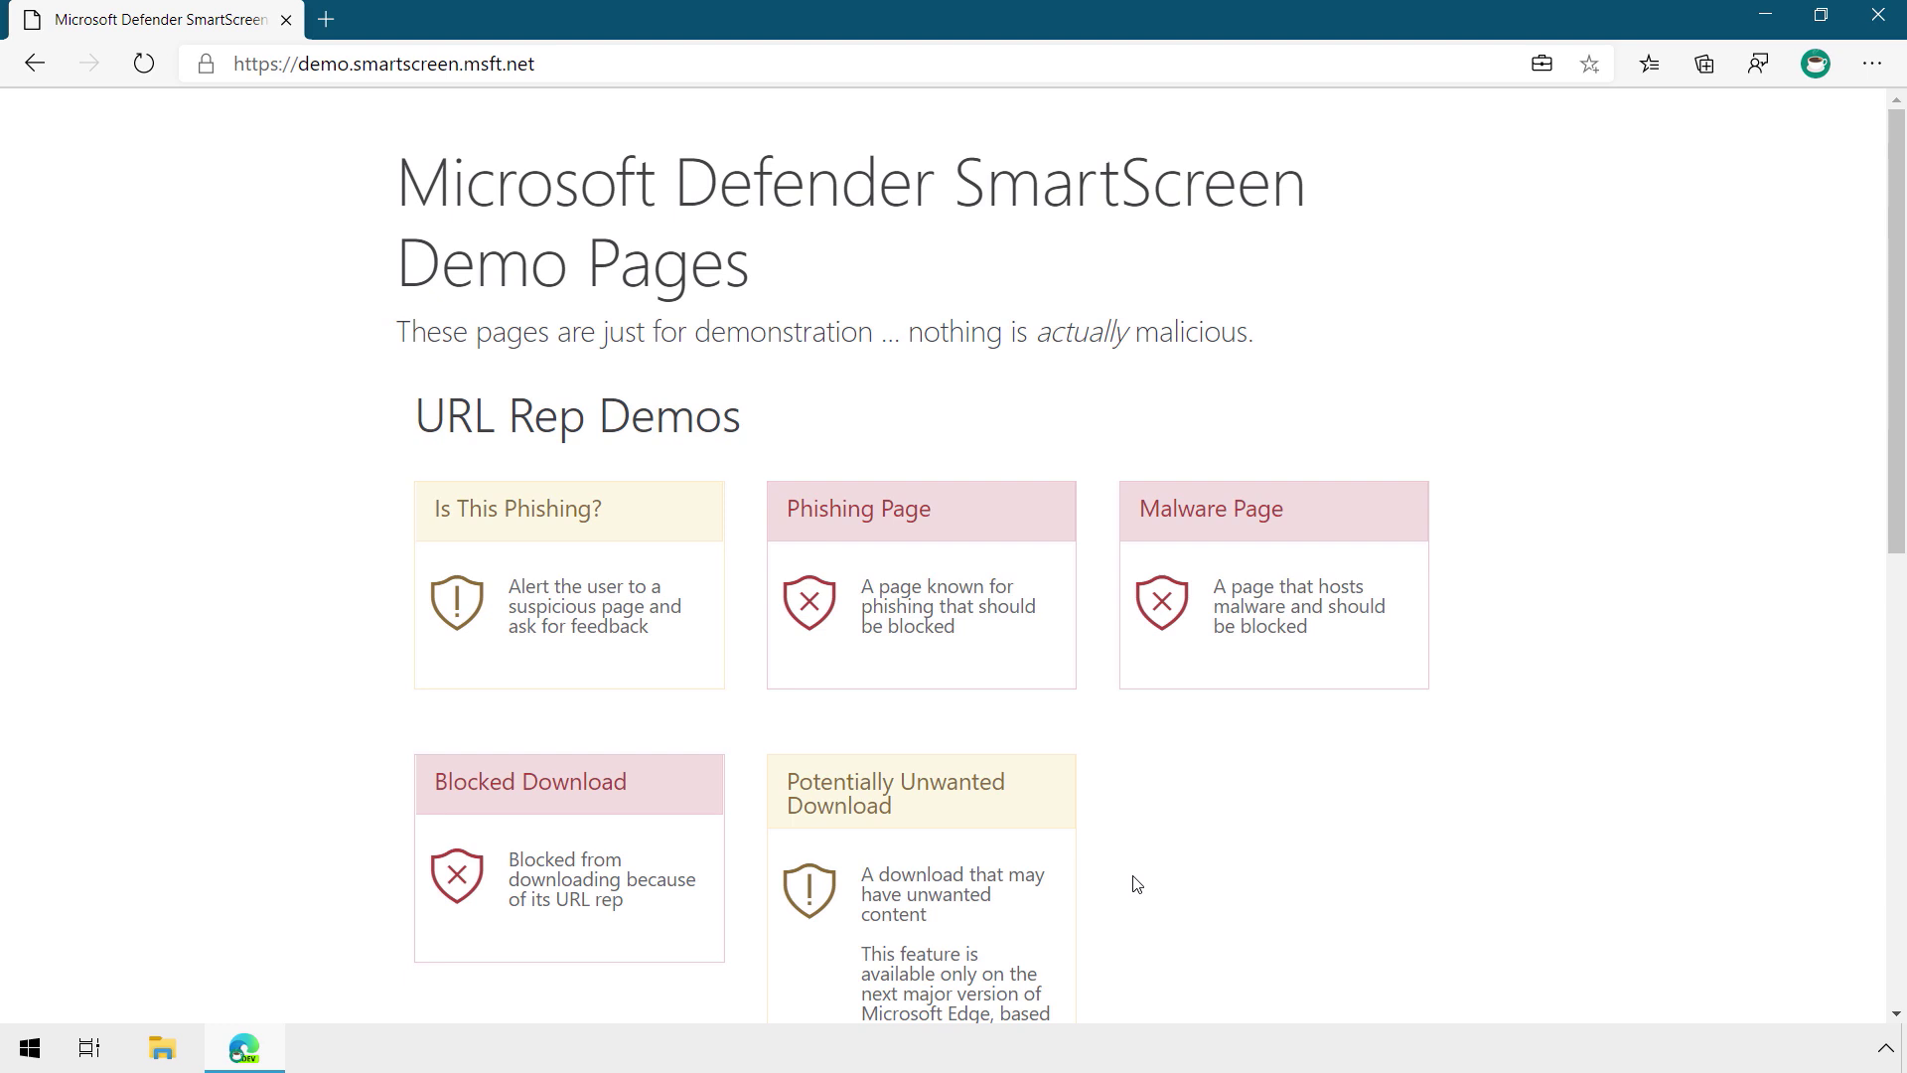
- Open the SmartScreen Phishing Page demo, expand the warning's additional information, and close the demo tab
click(928, 596)
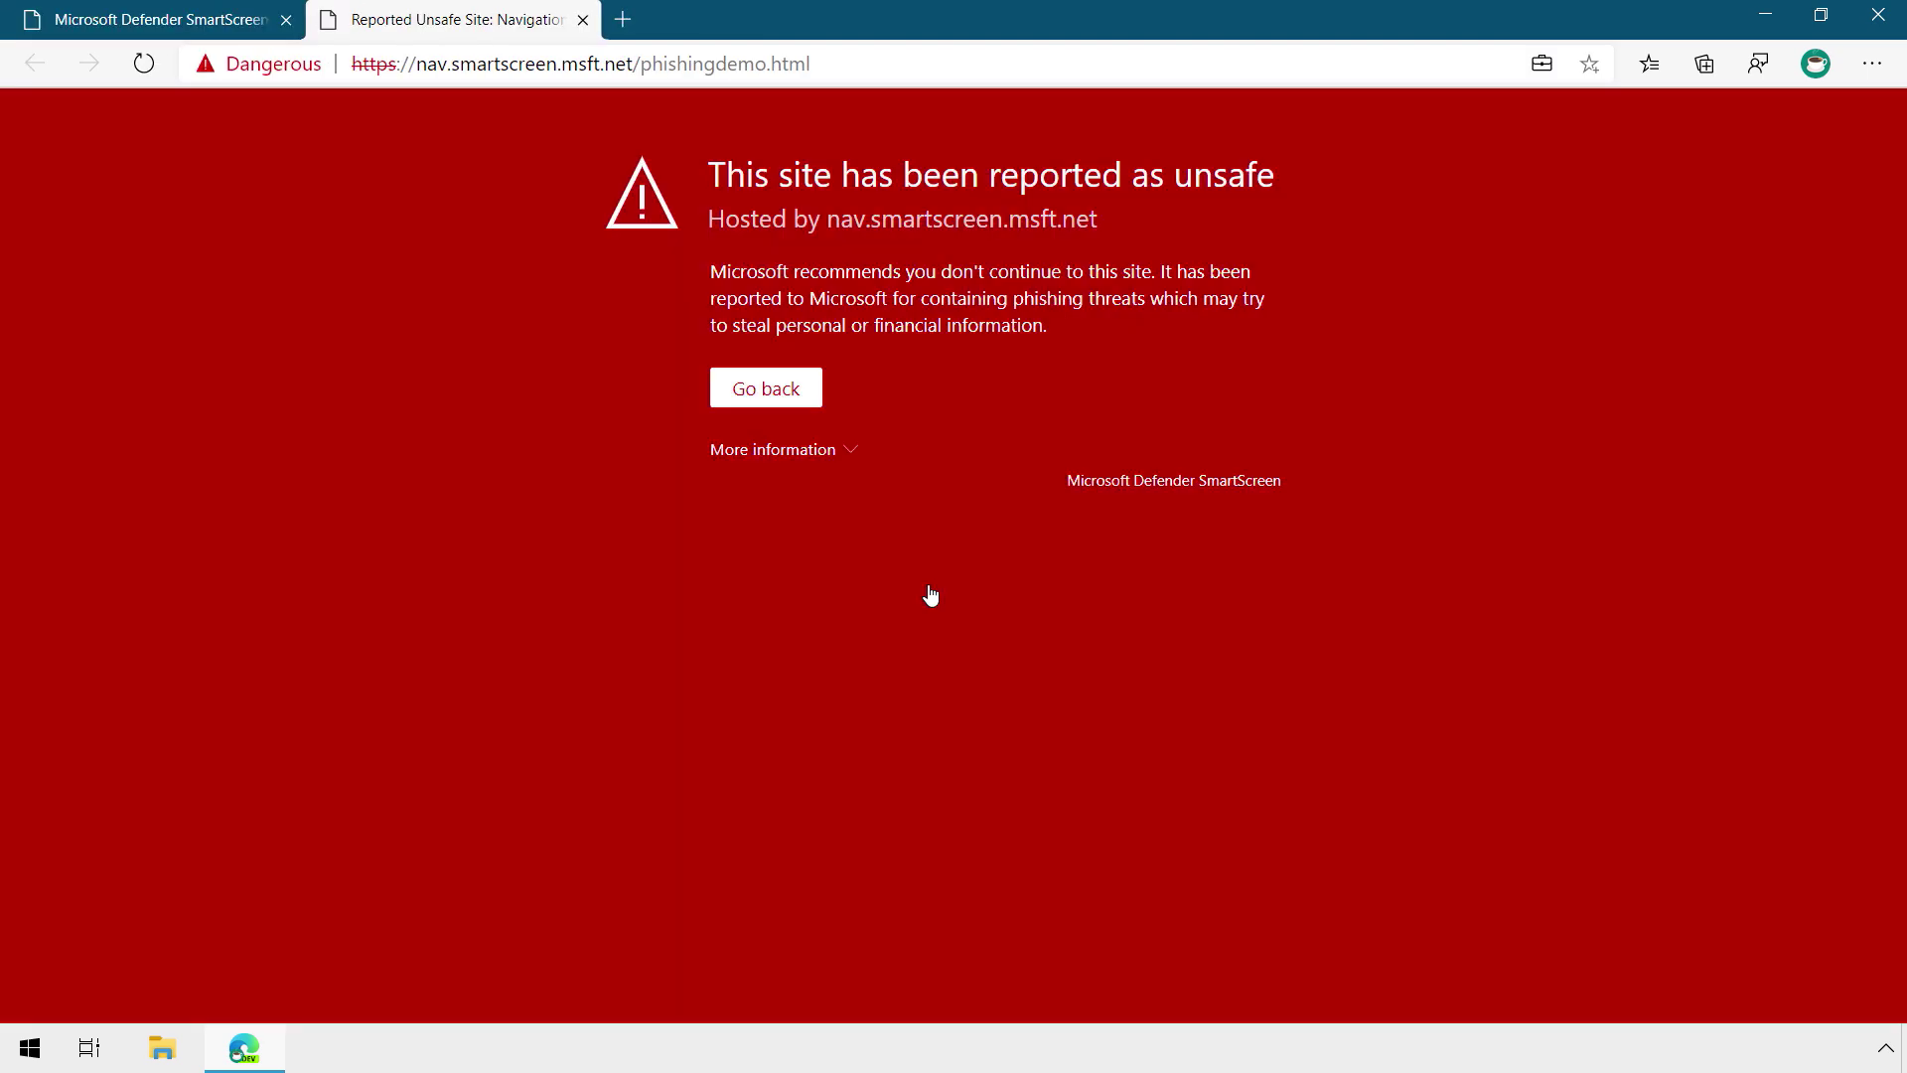
click(853, 452)
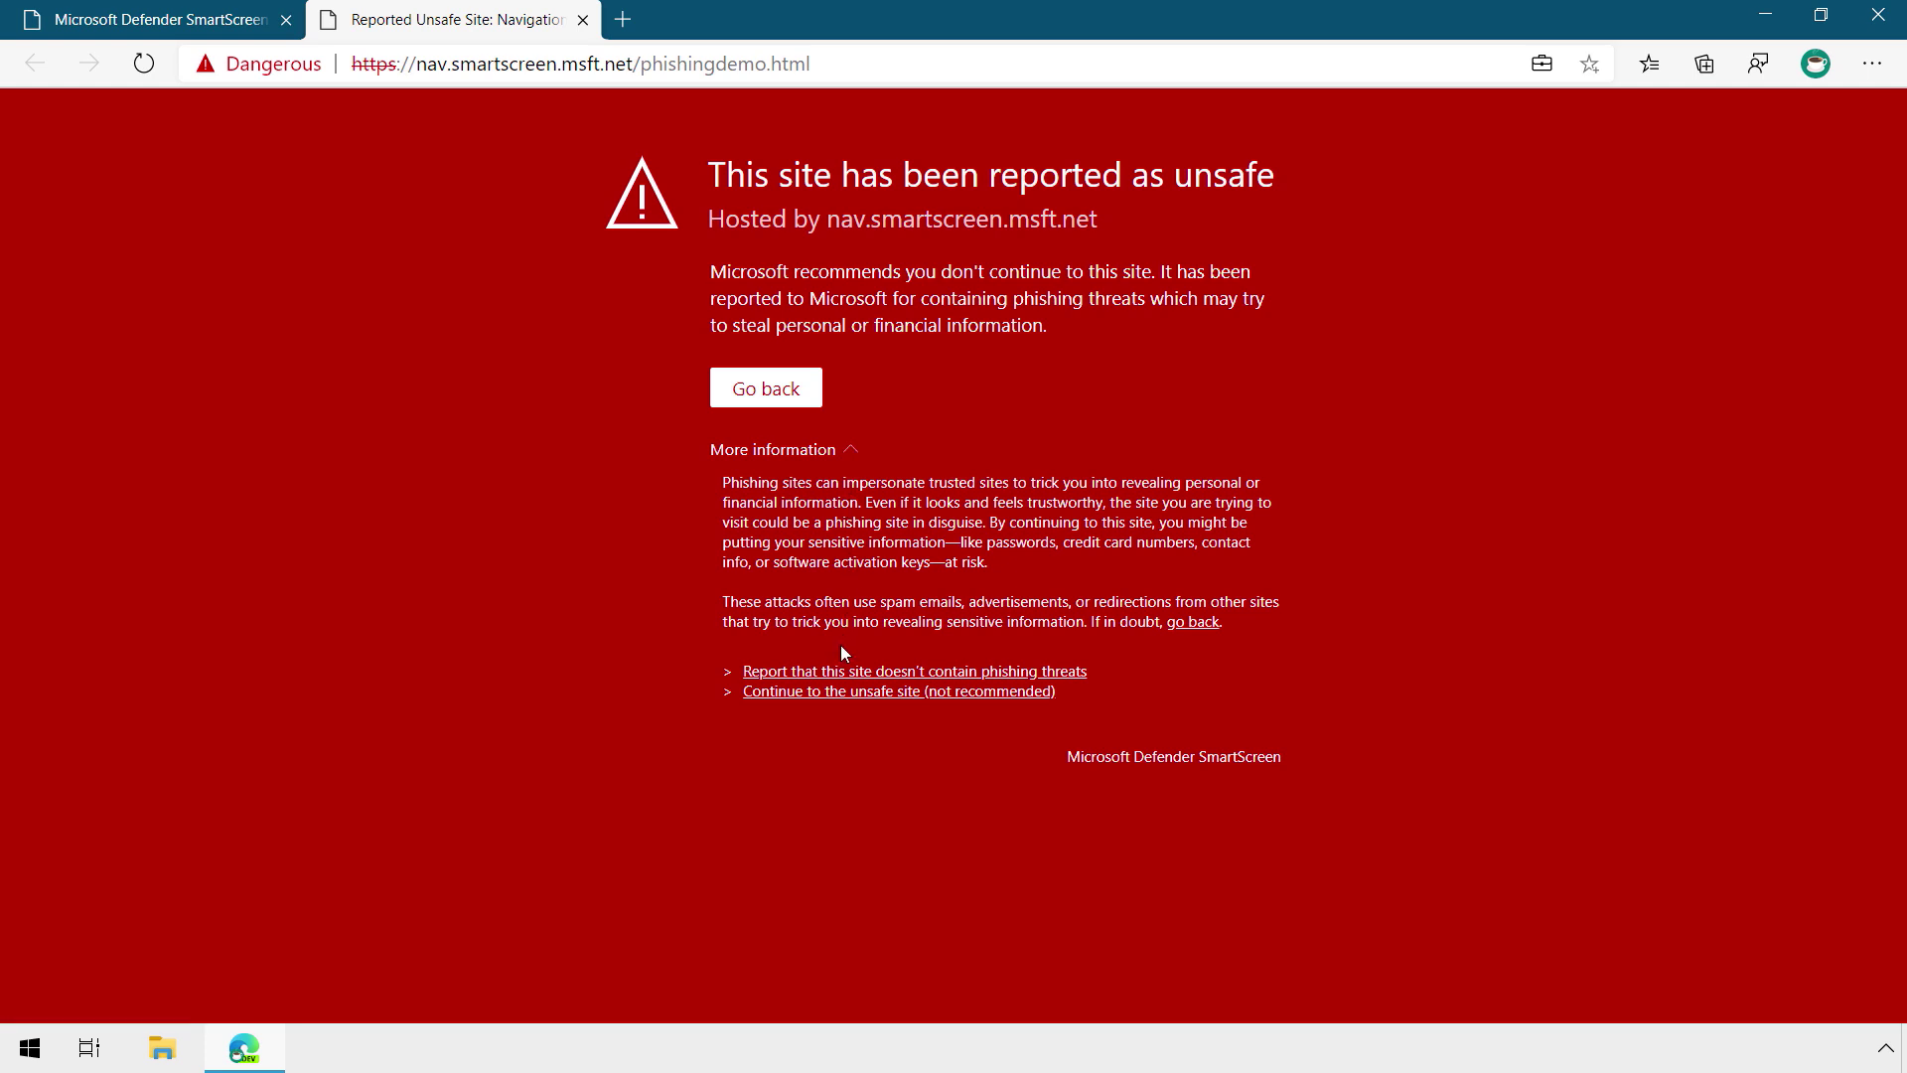
click(584, 20)
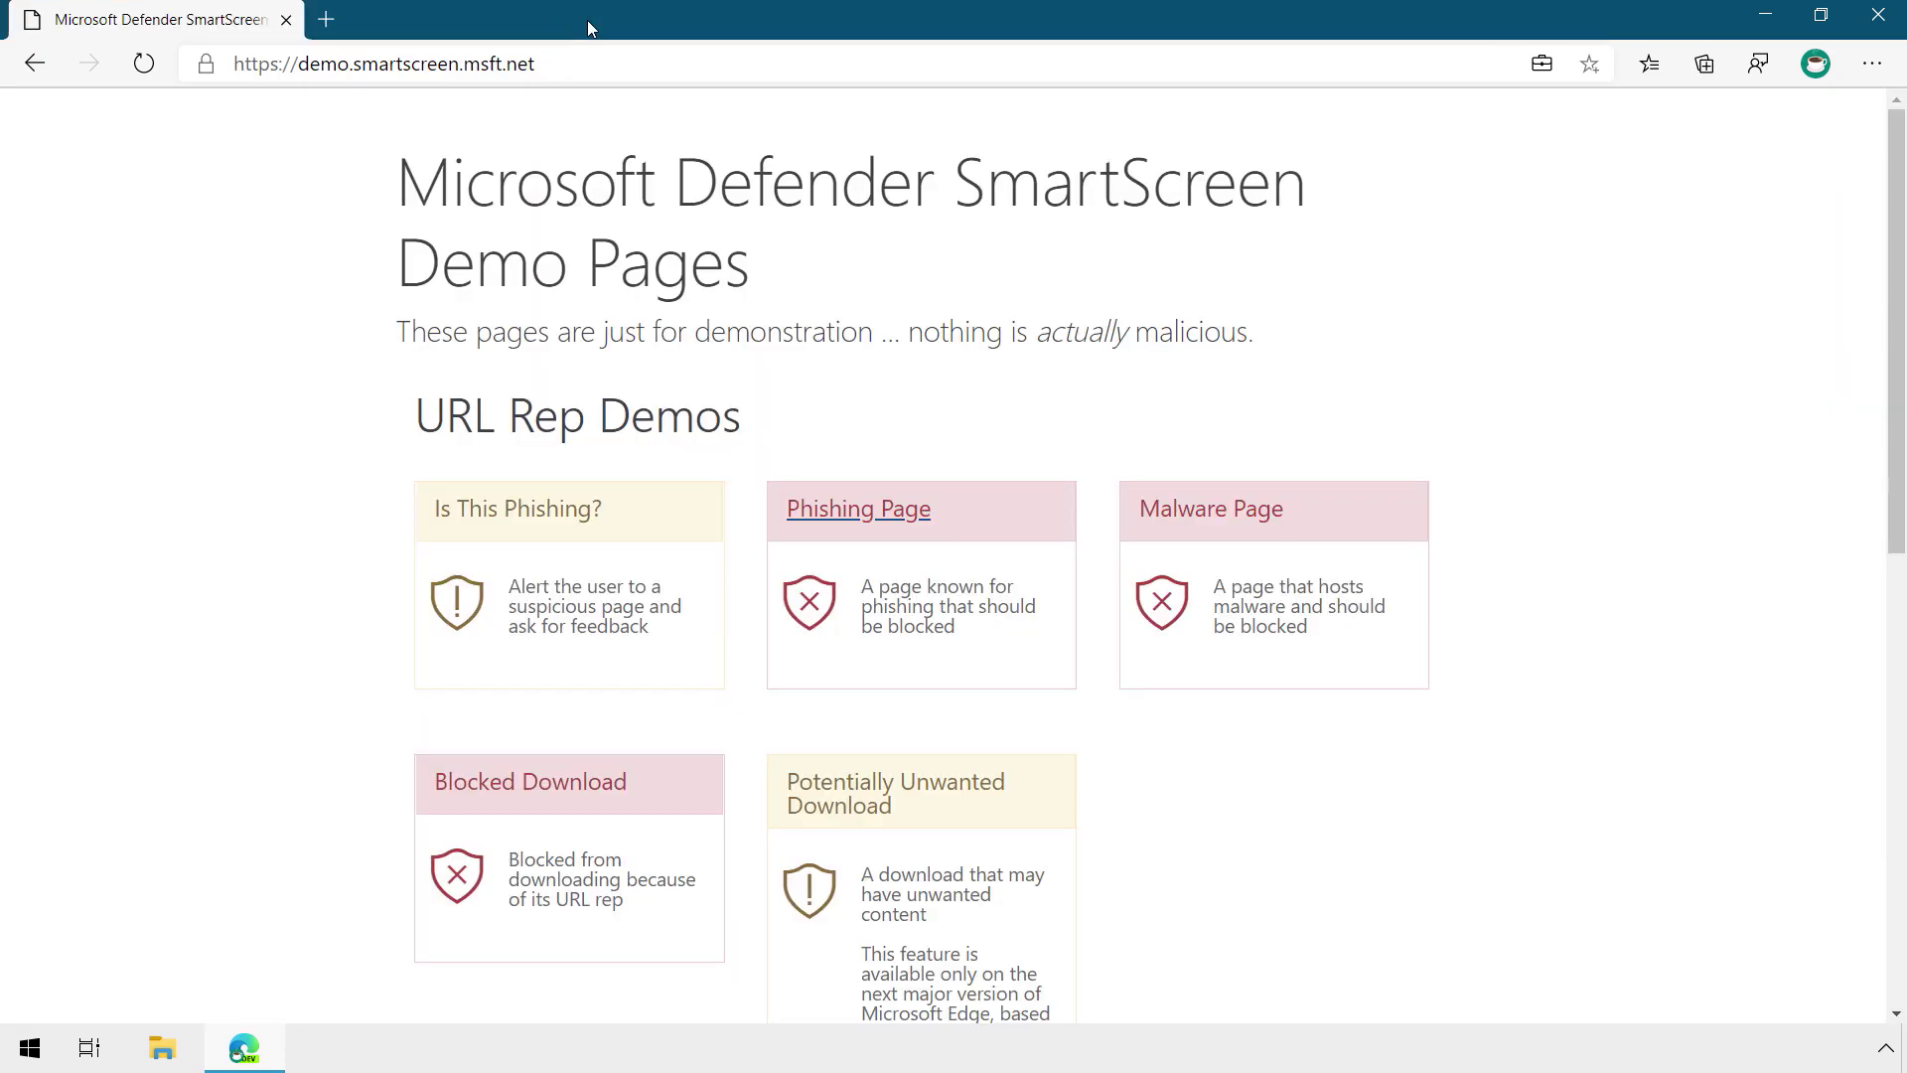
- Open the SmartScreen Malware Page demo, expand the warning's additional information, and close the demo tab
click(1253, 608)
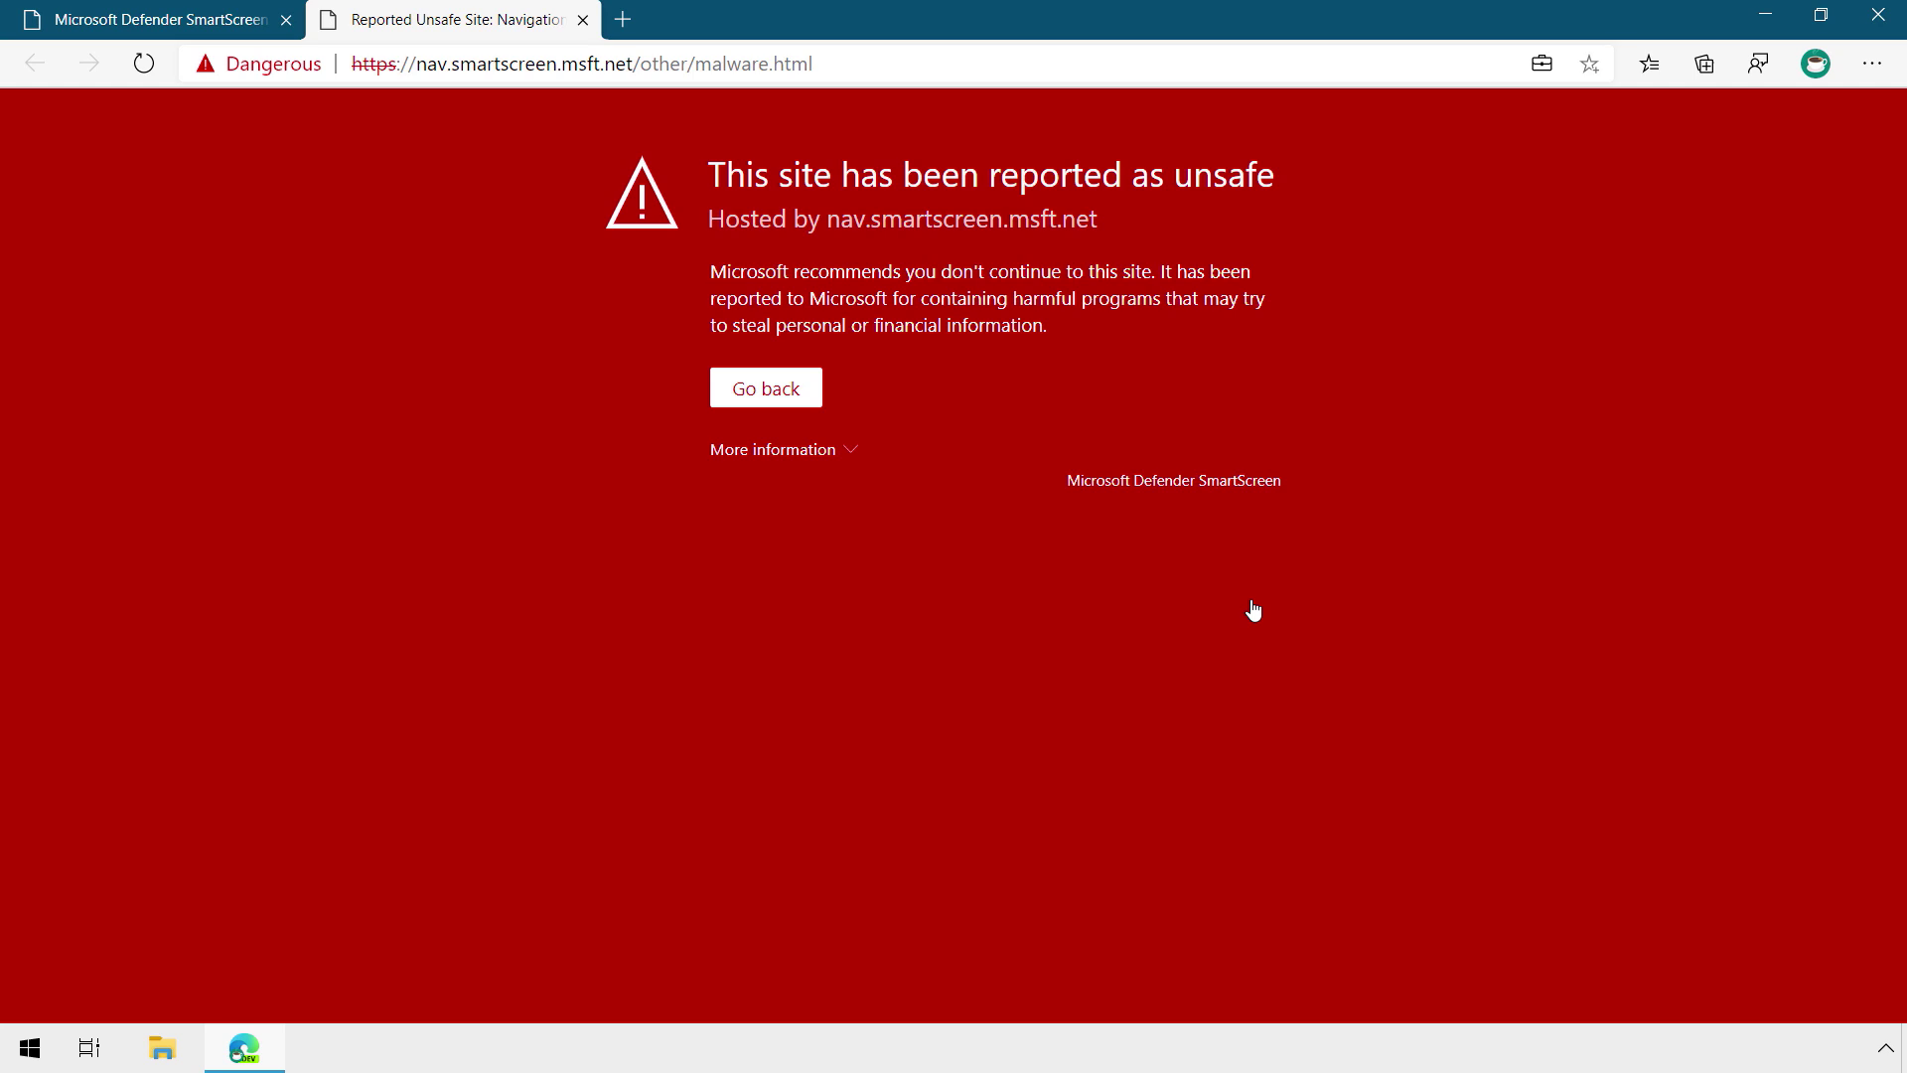
click(846, 452)
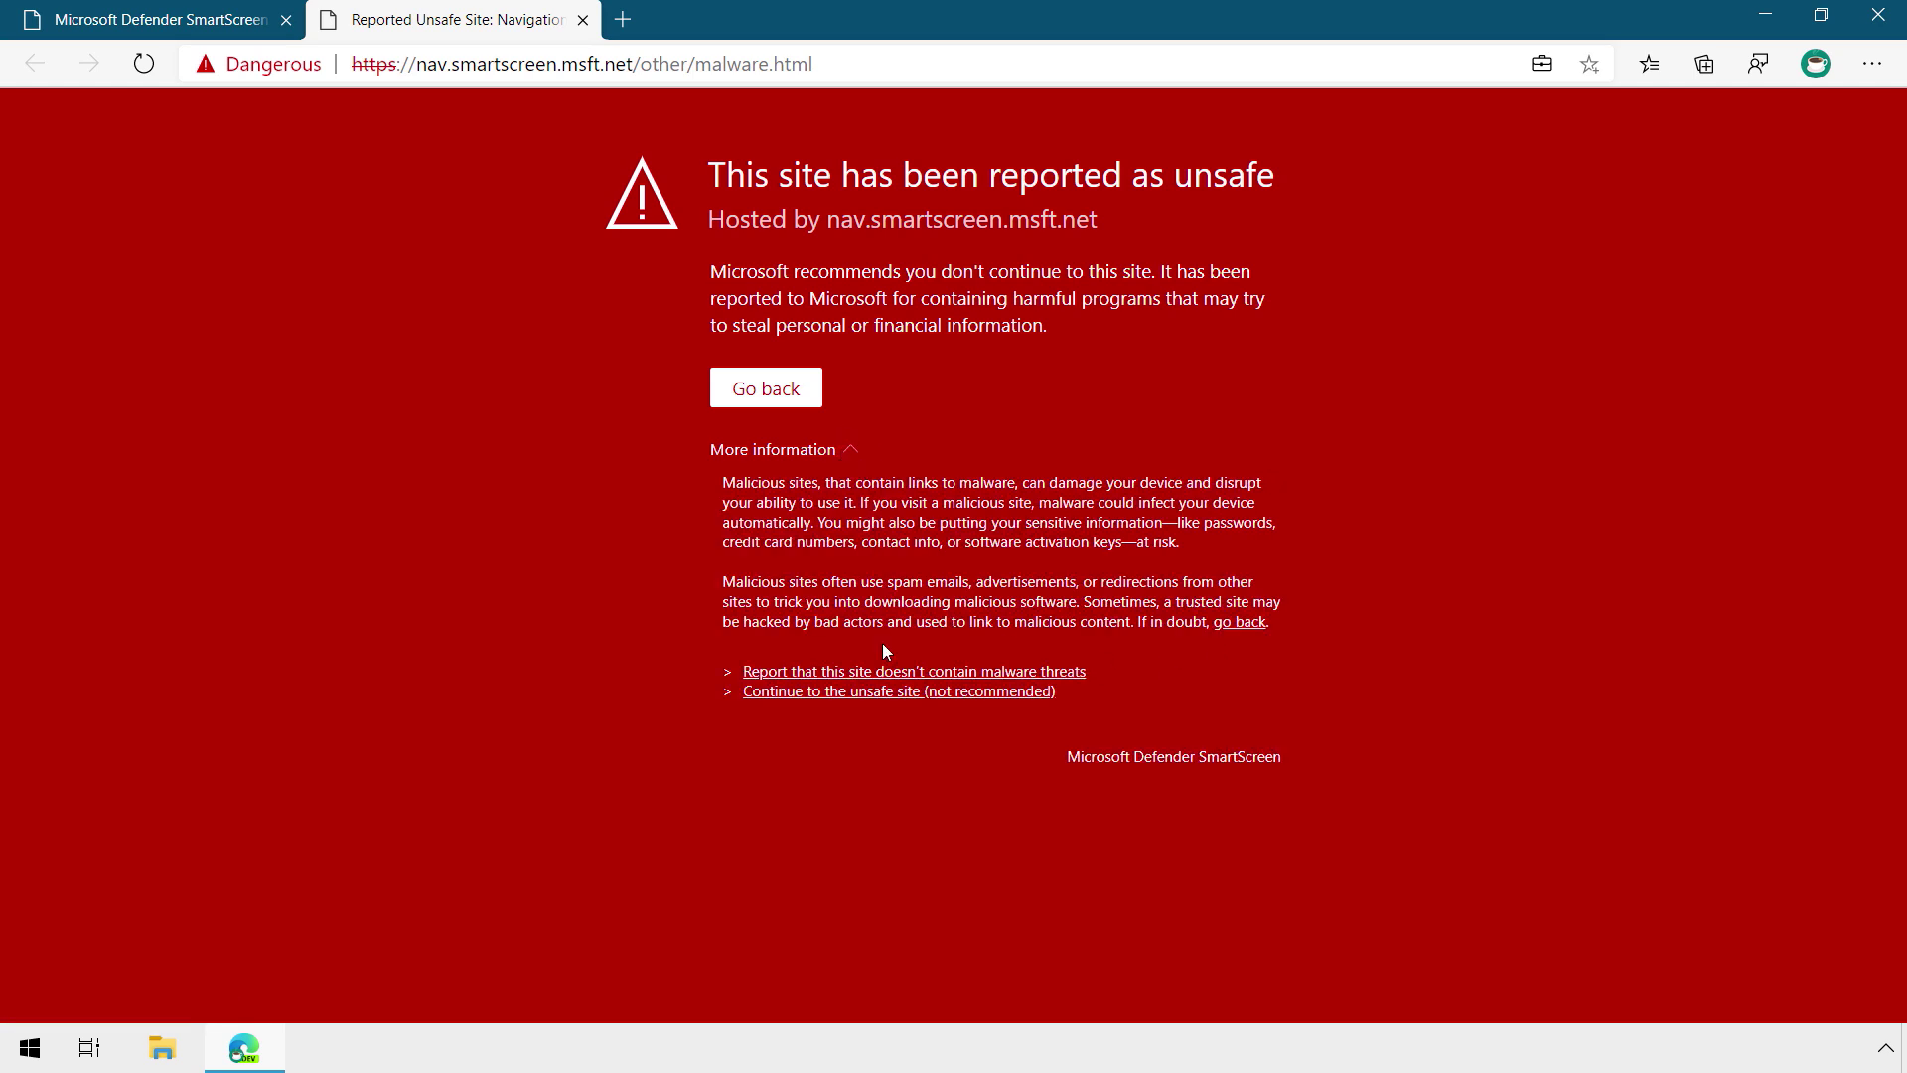
click(583, 22)
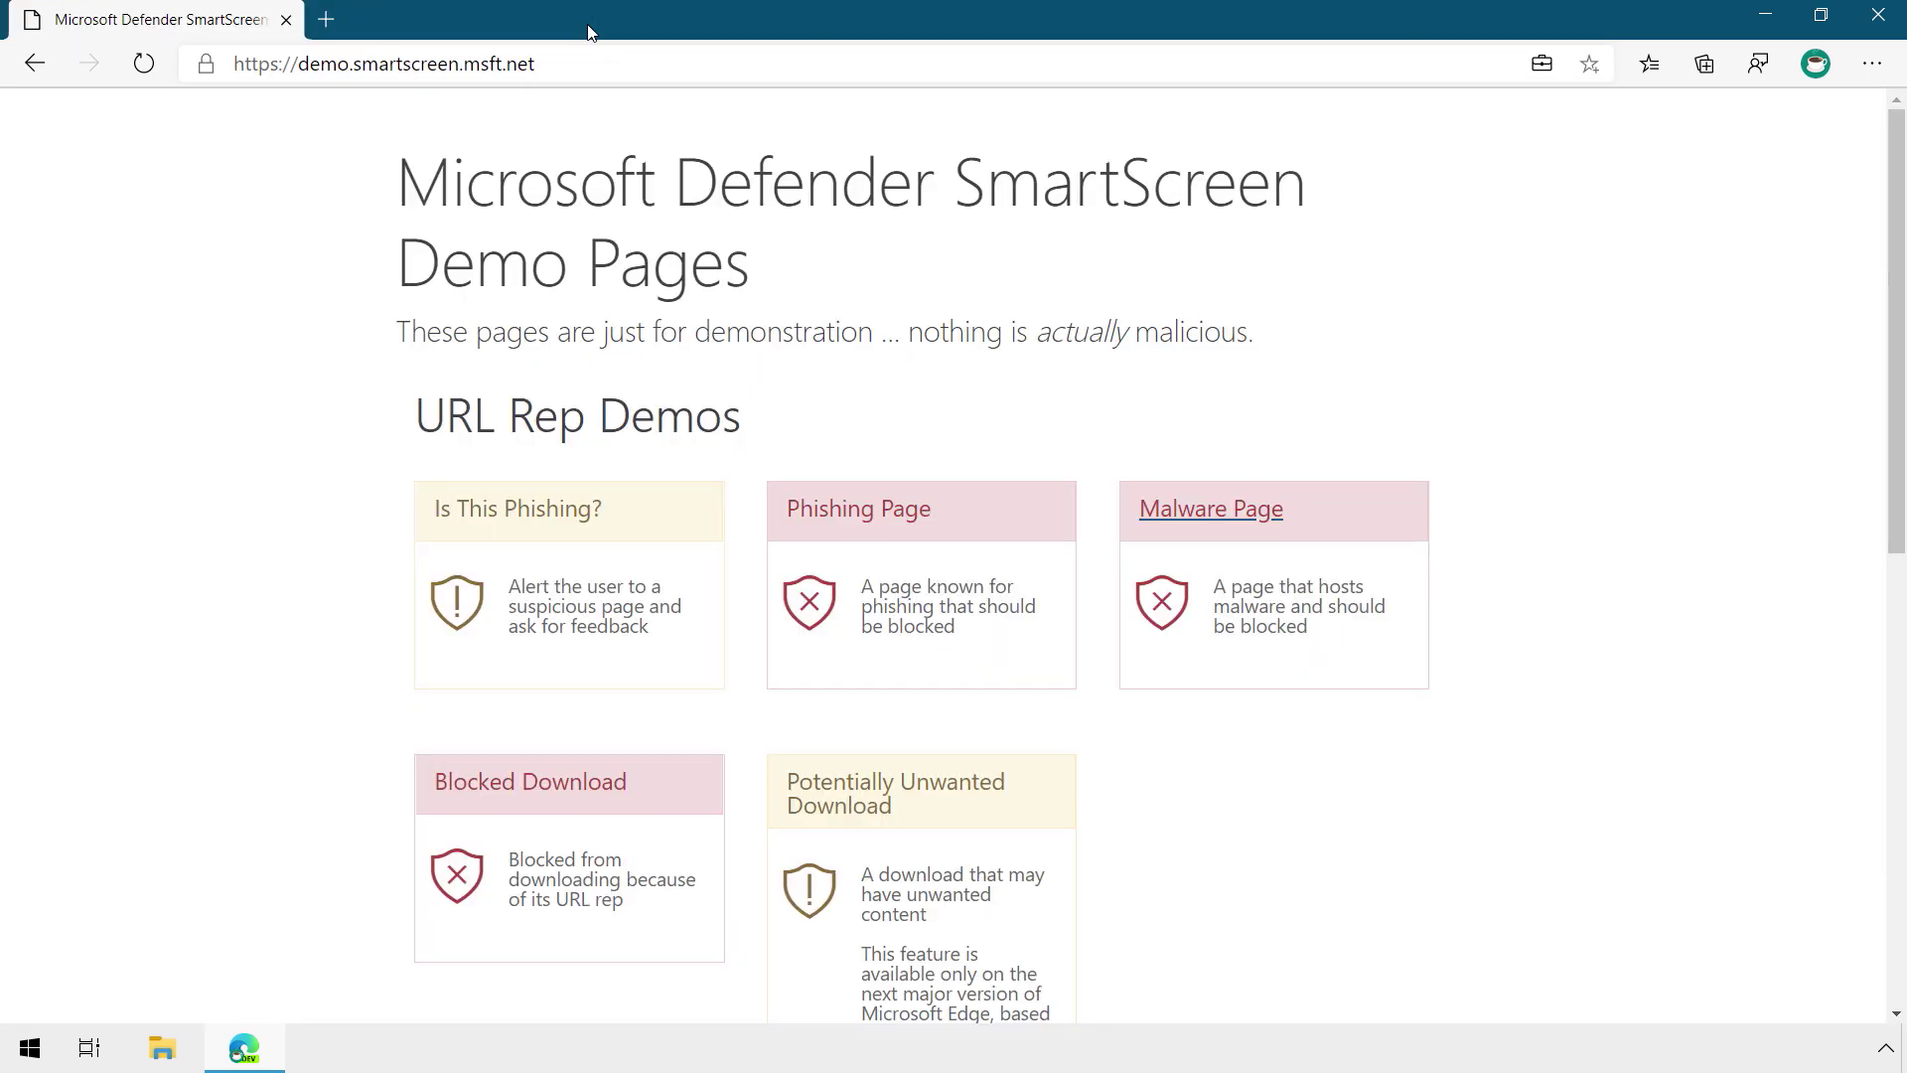
- Open the "Is This Phishing?" demo, view the form for reporting the site as safe or unsafe, and close both tabs
click(505, 536)
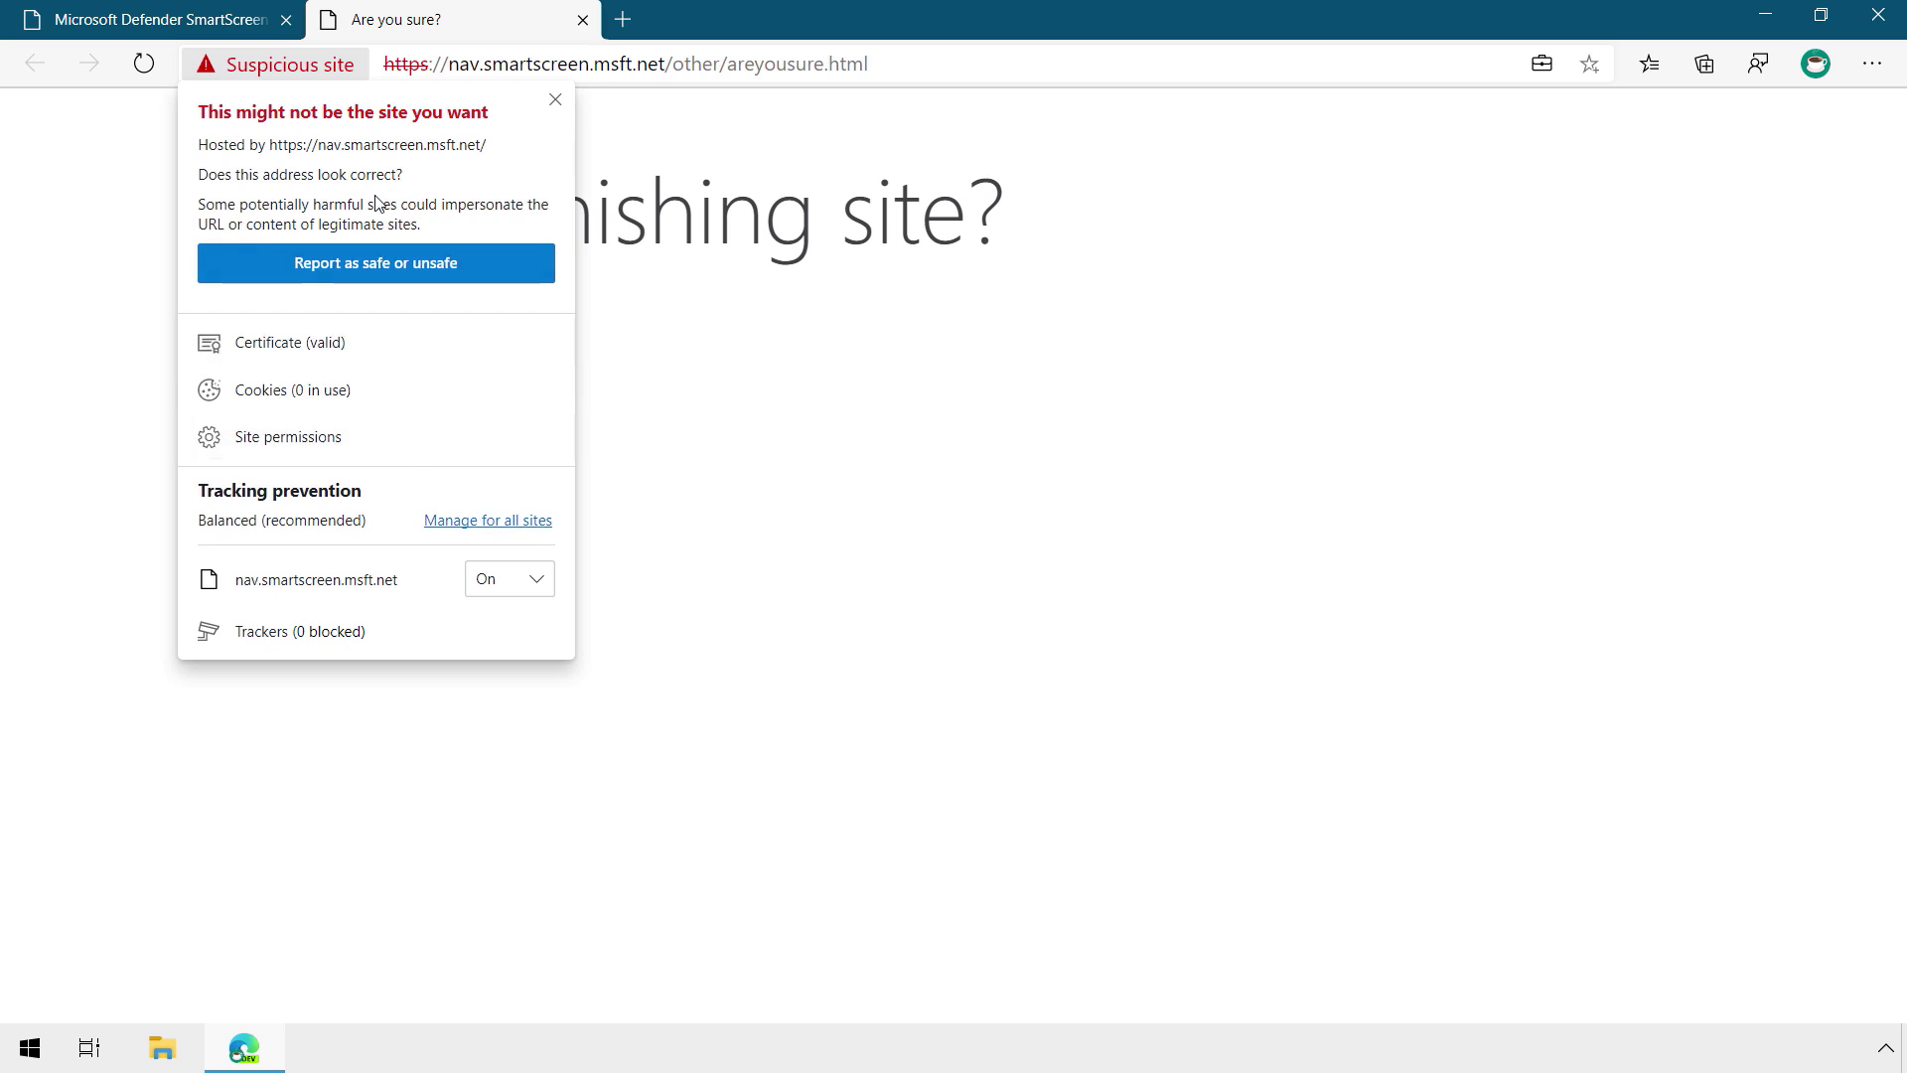
click(359, 274)
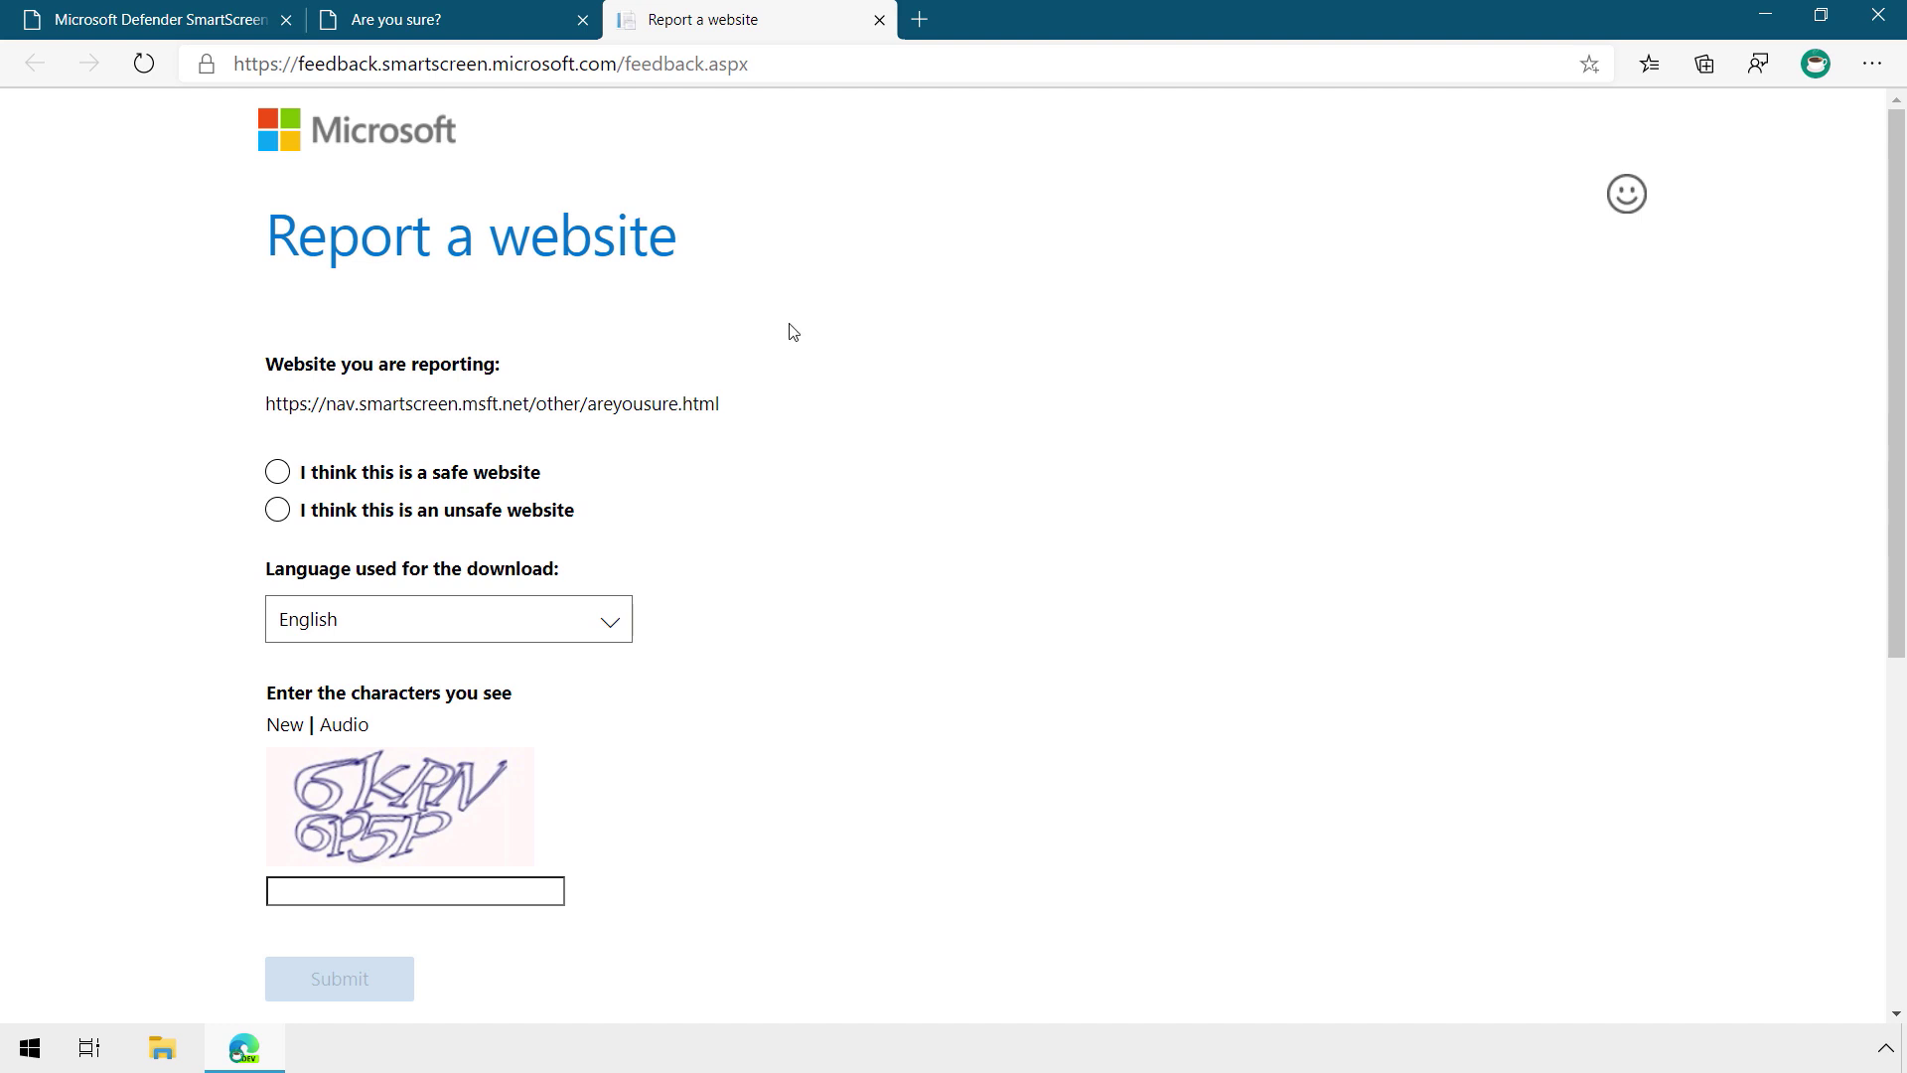
click(879, 20)
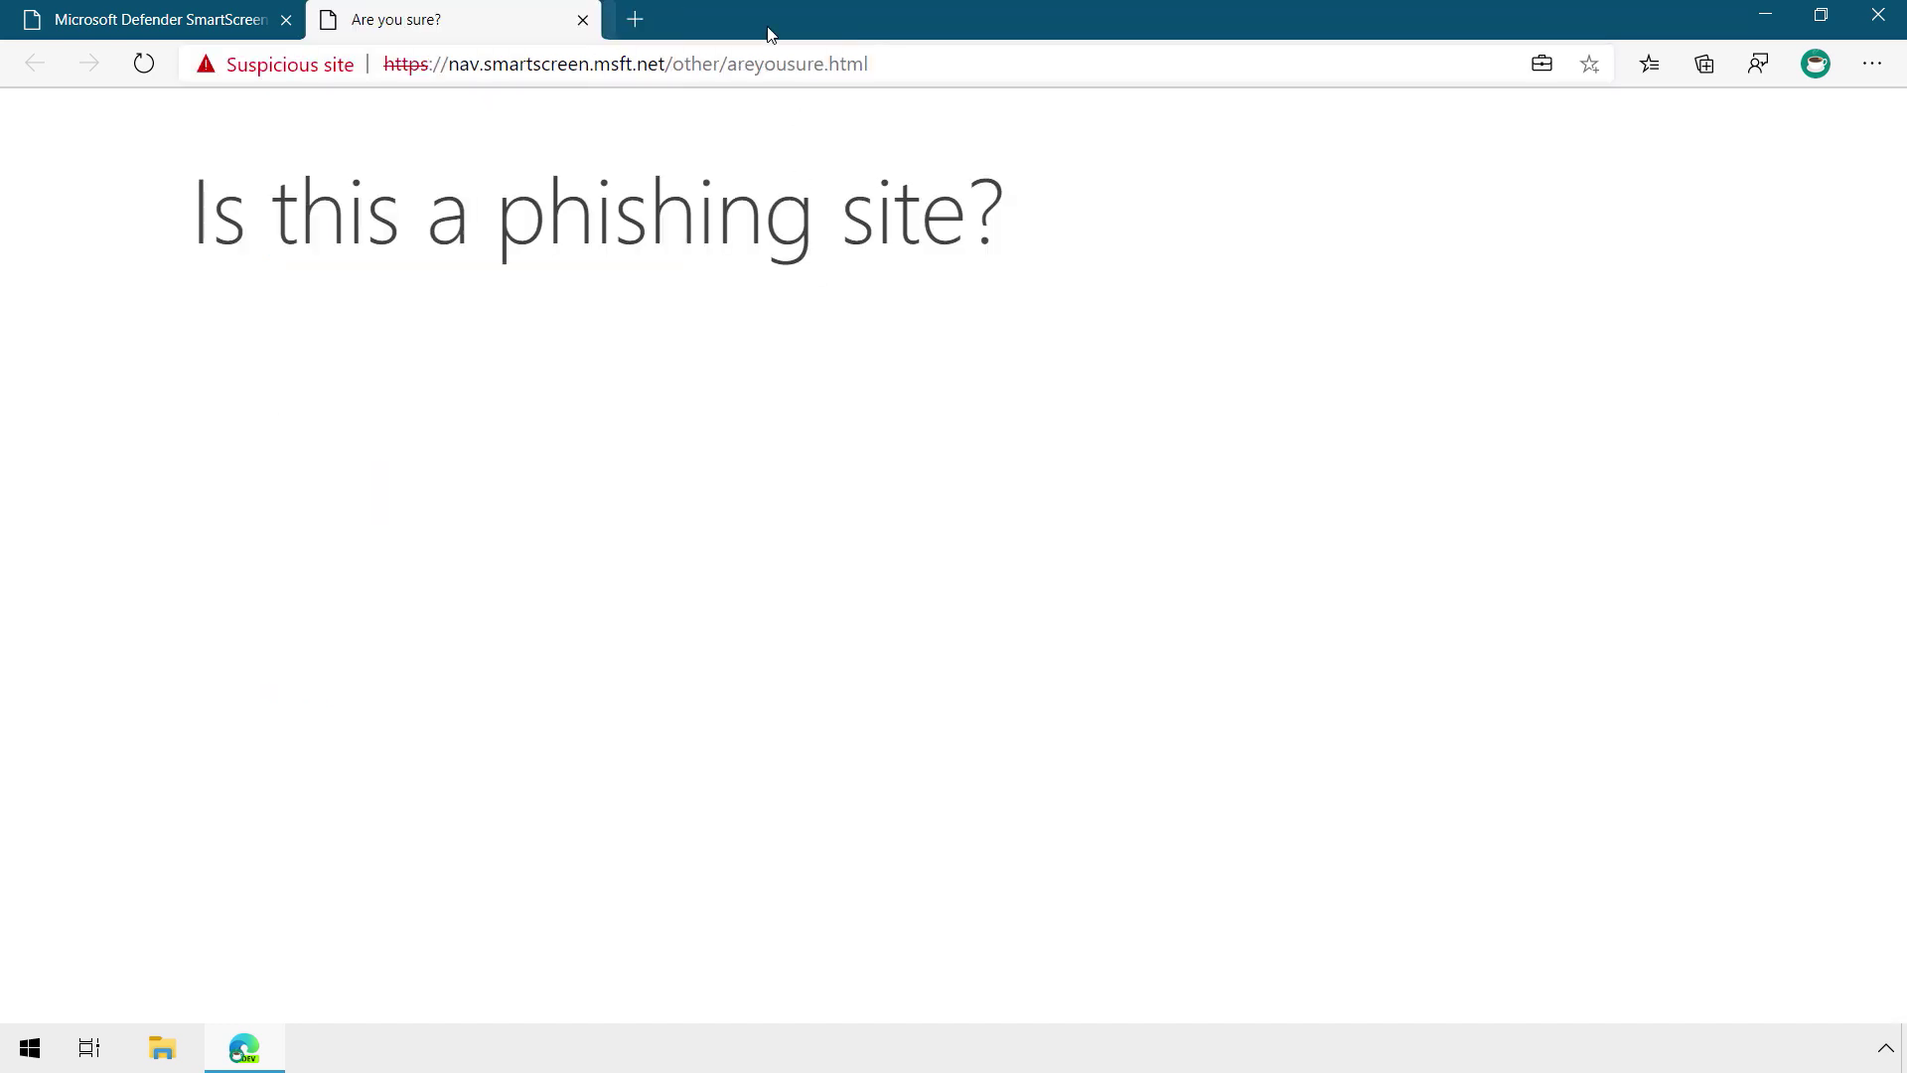
click(583, 20)
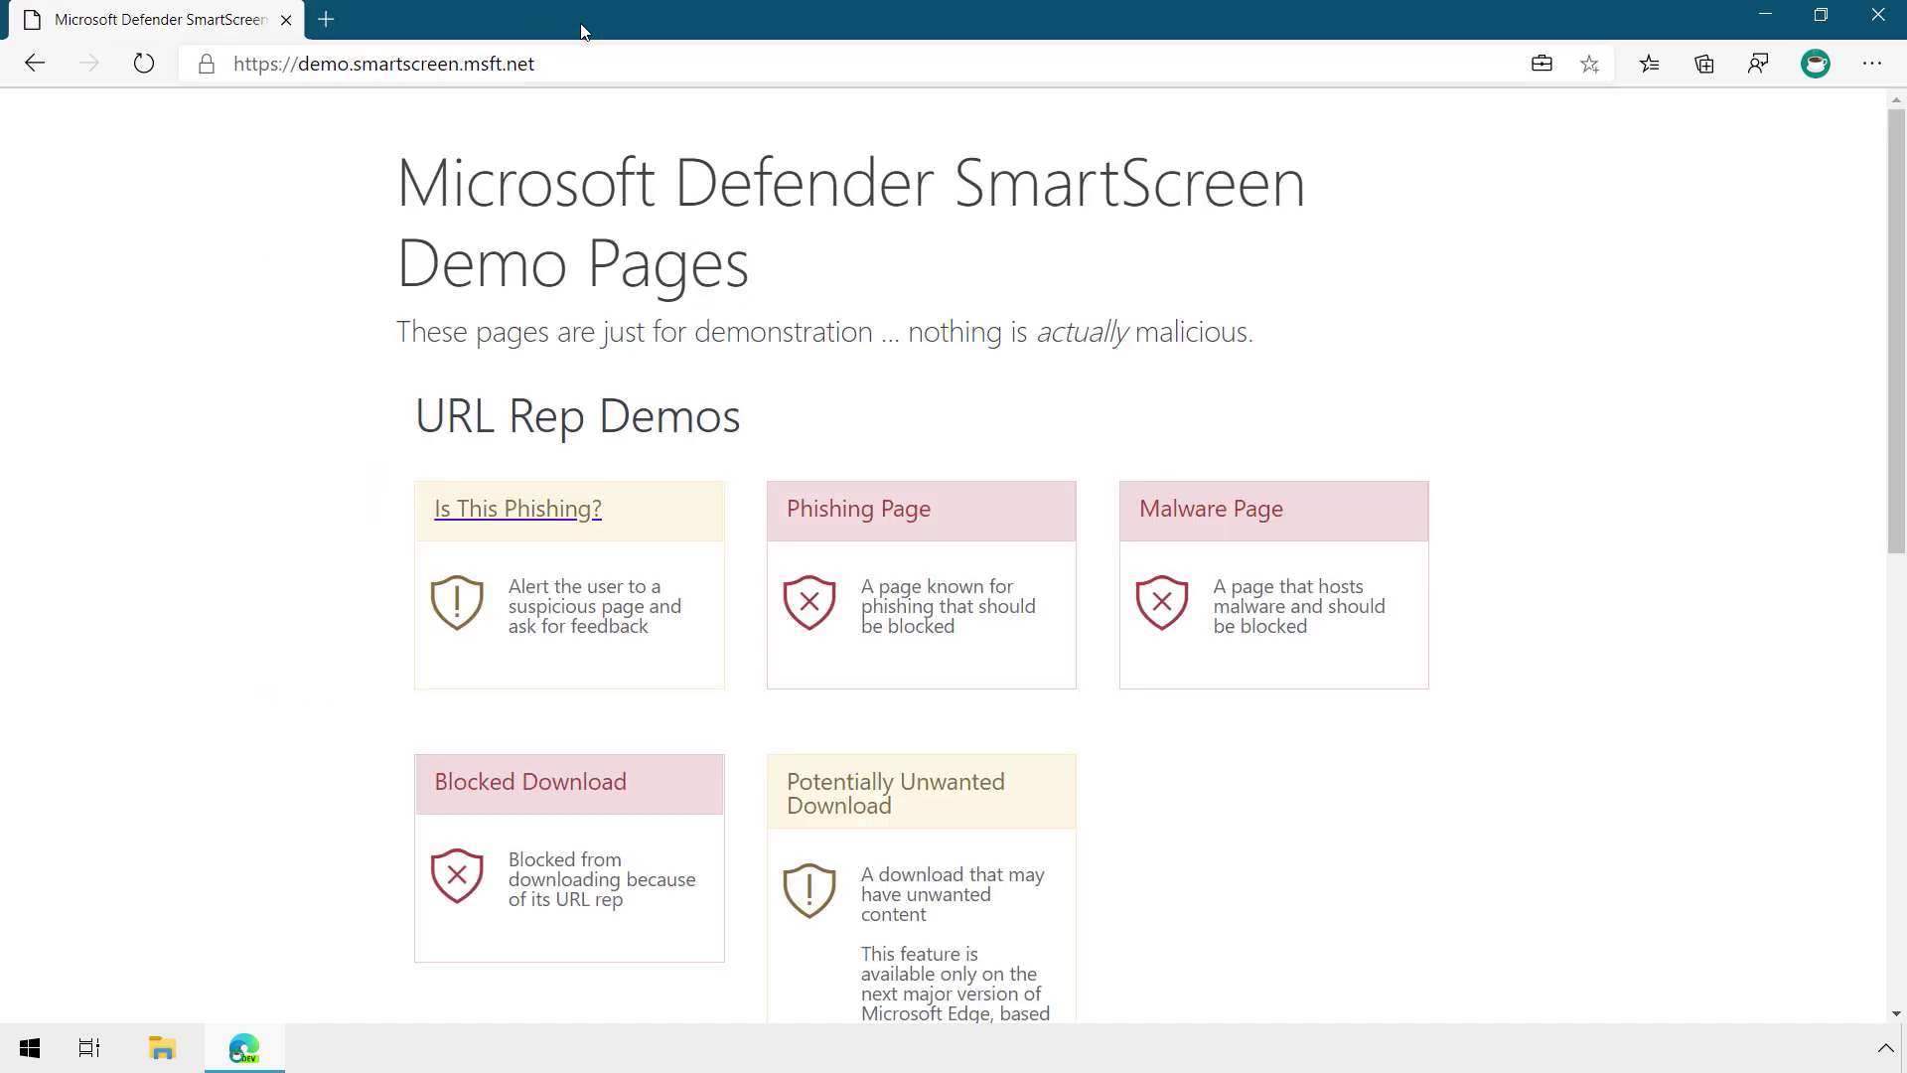
- Try the Potentially Unwanted Download and Blocked Download demos, deleting the freevideo.exe download after each
click(856, 807)
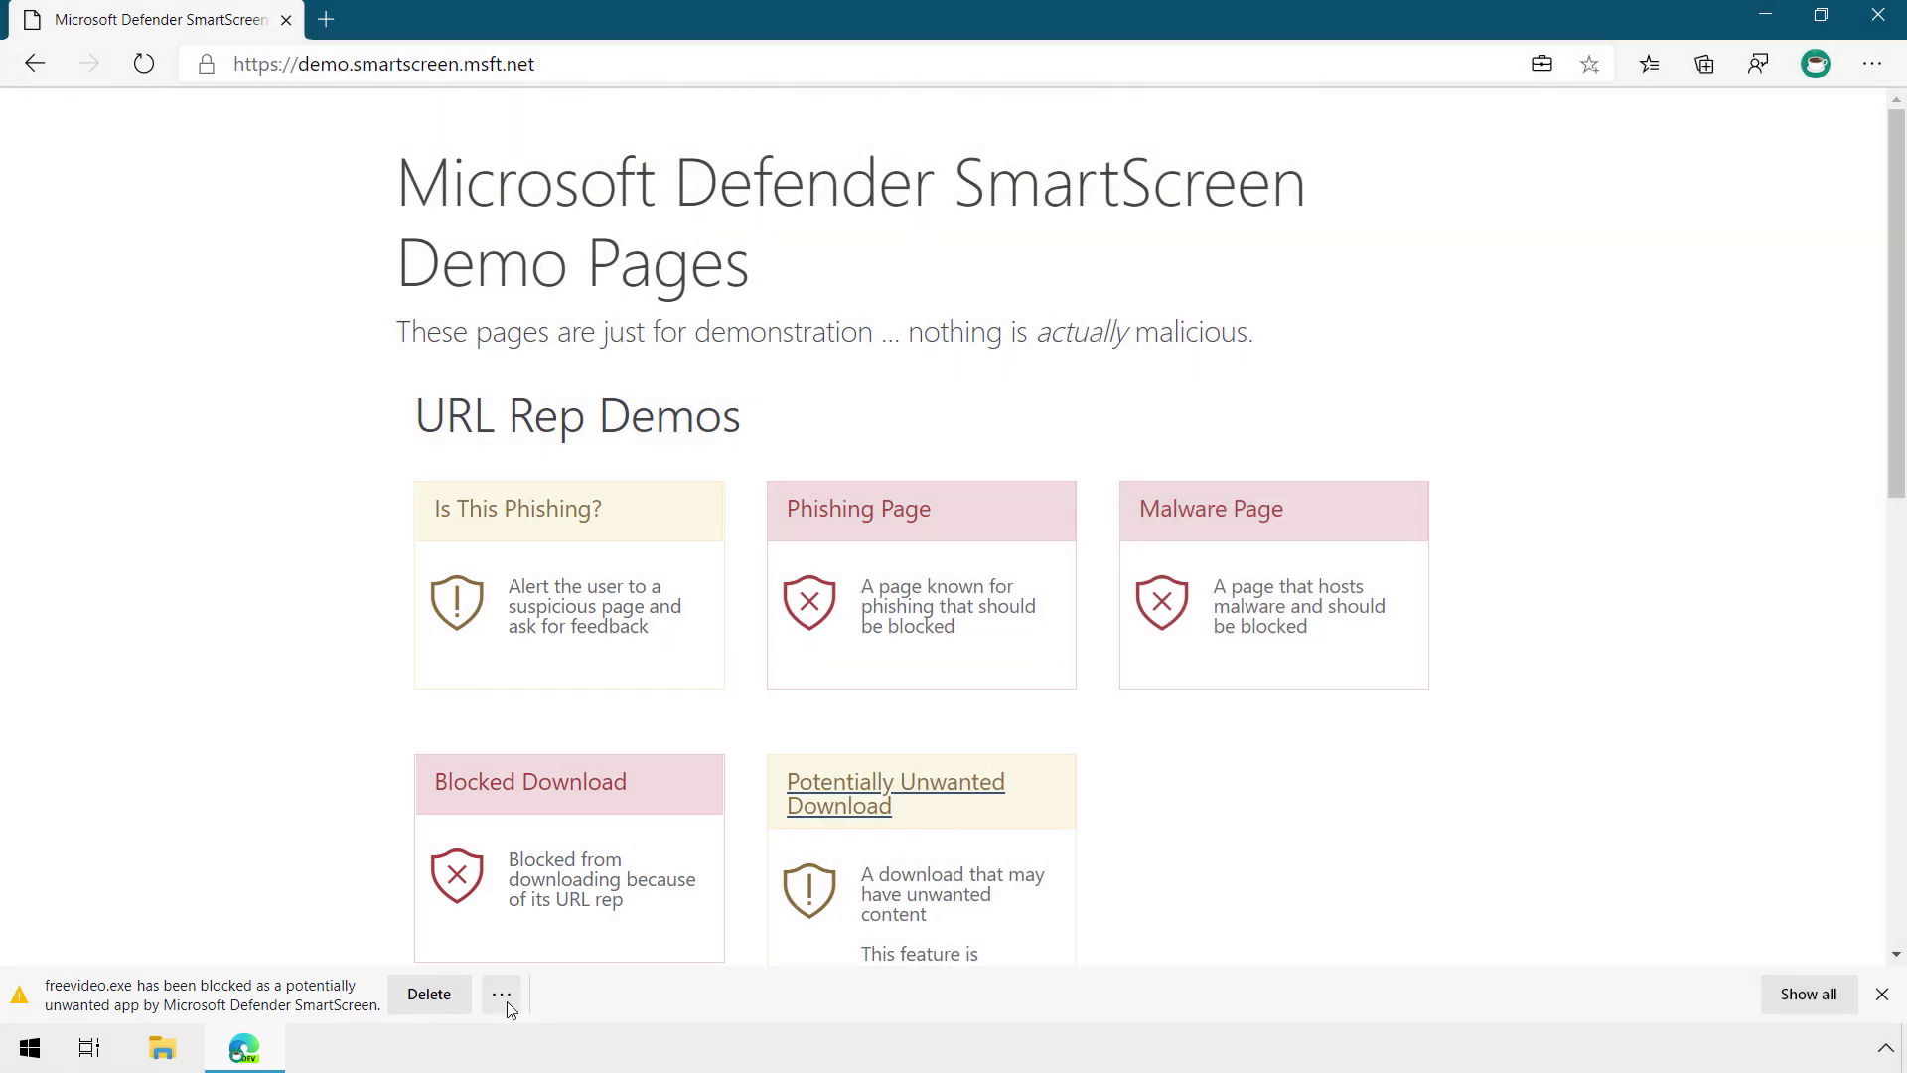
click(501, 996)
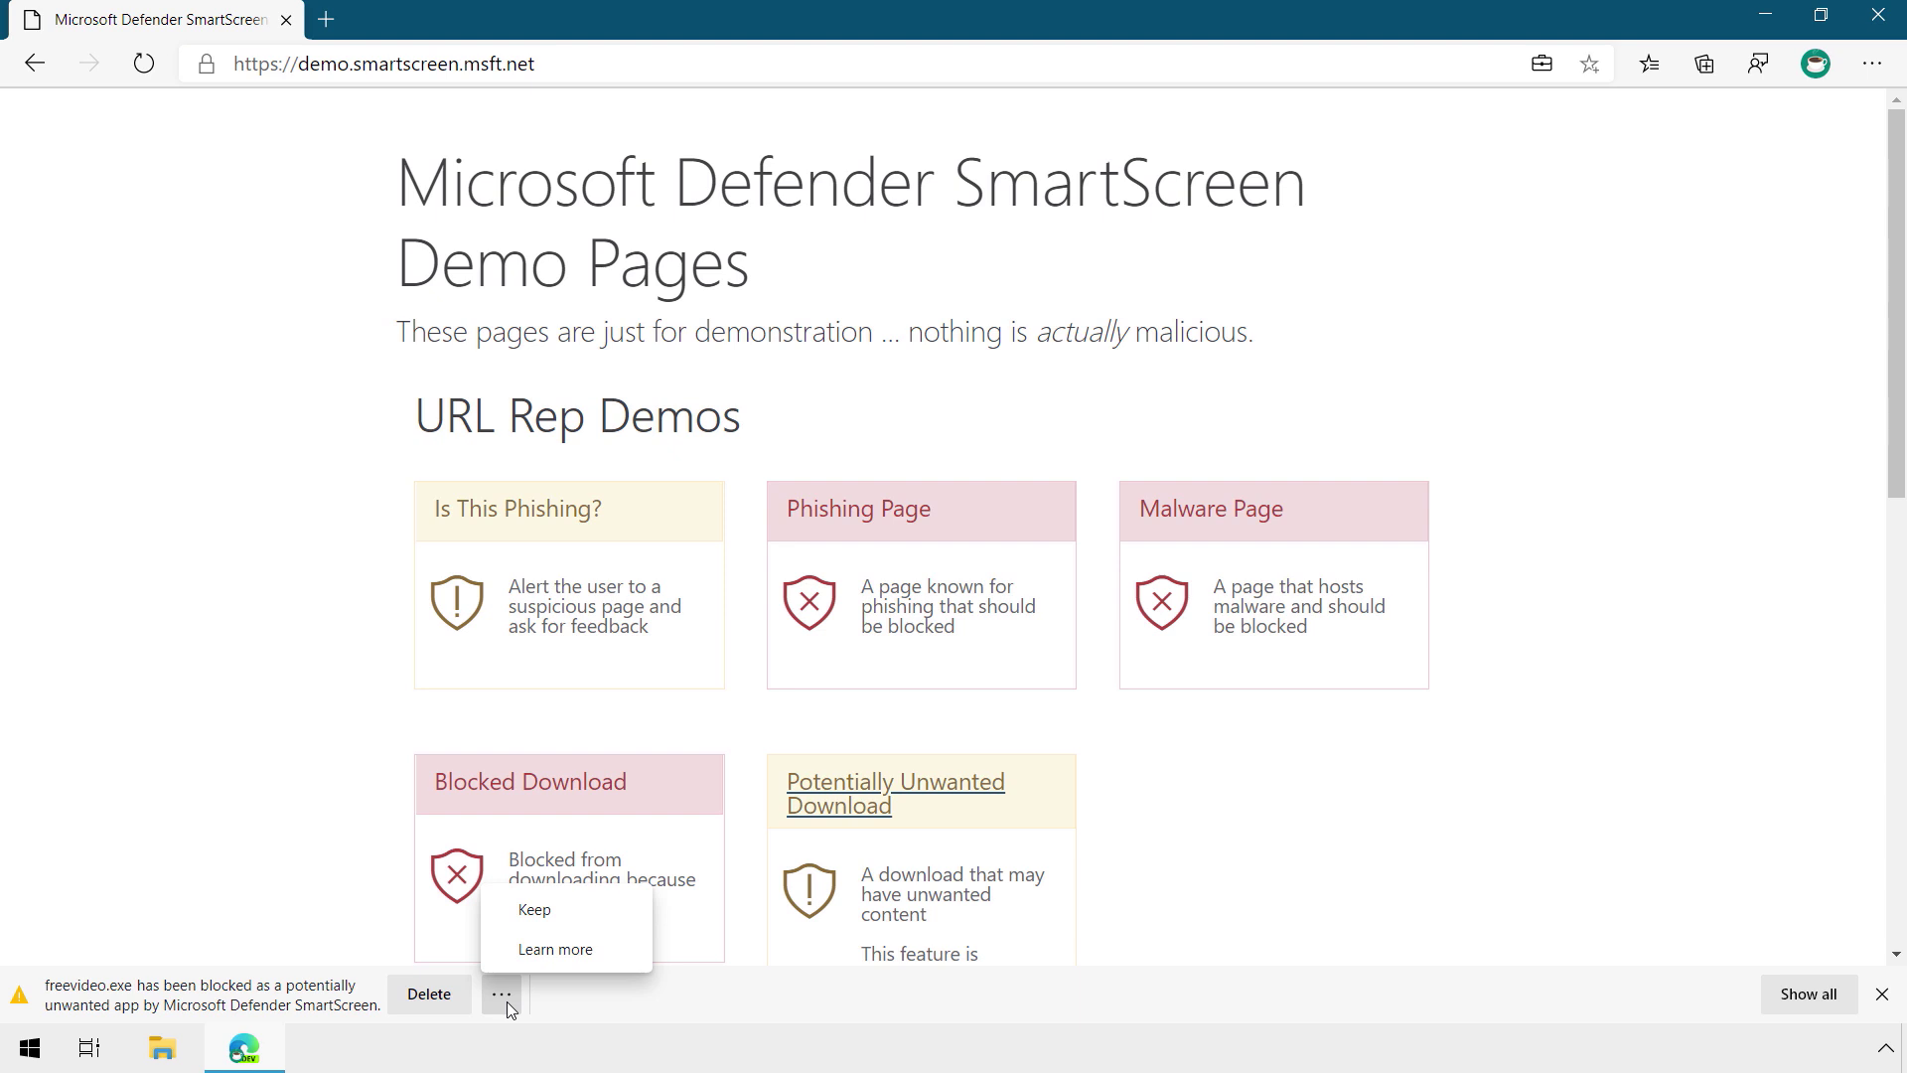
click(422, 1002)
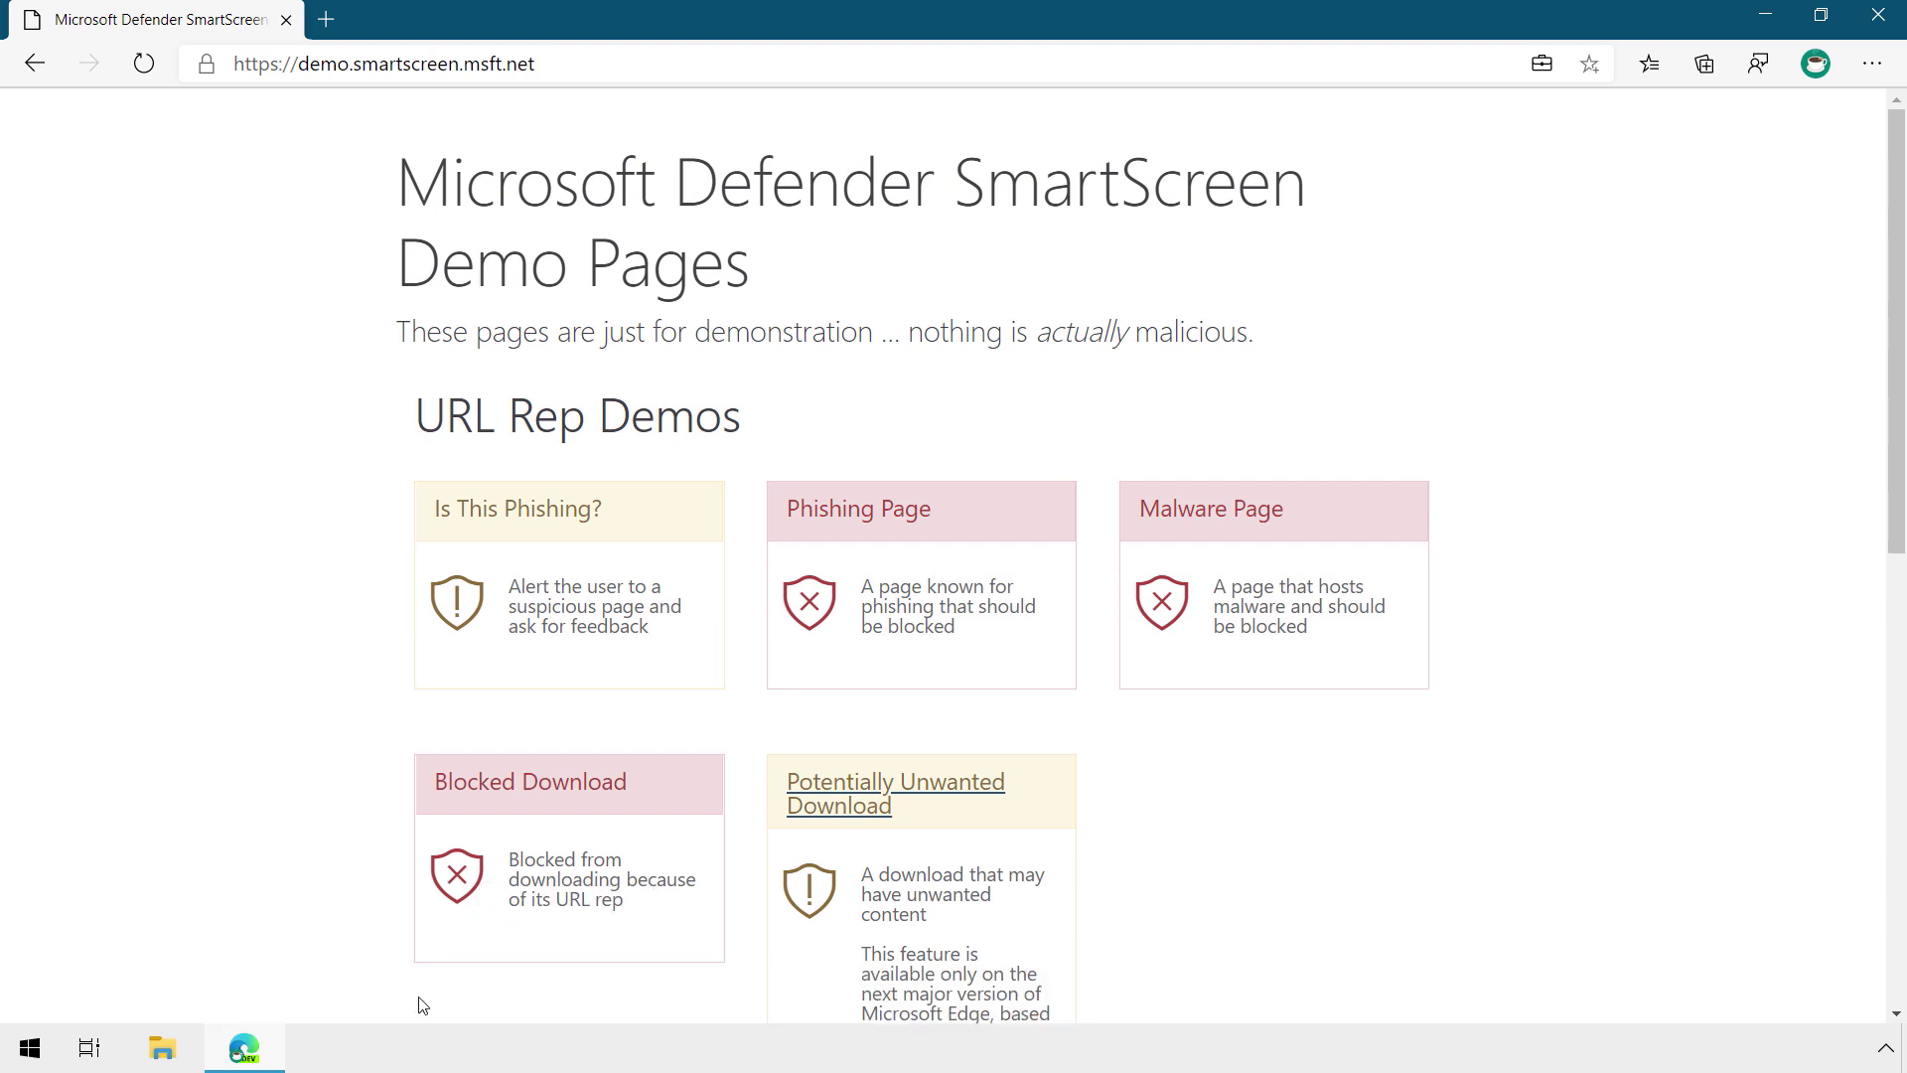
click(572, 899)
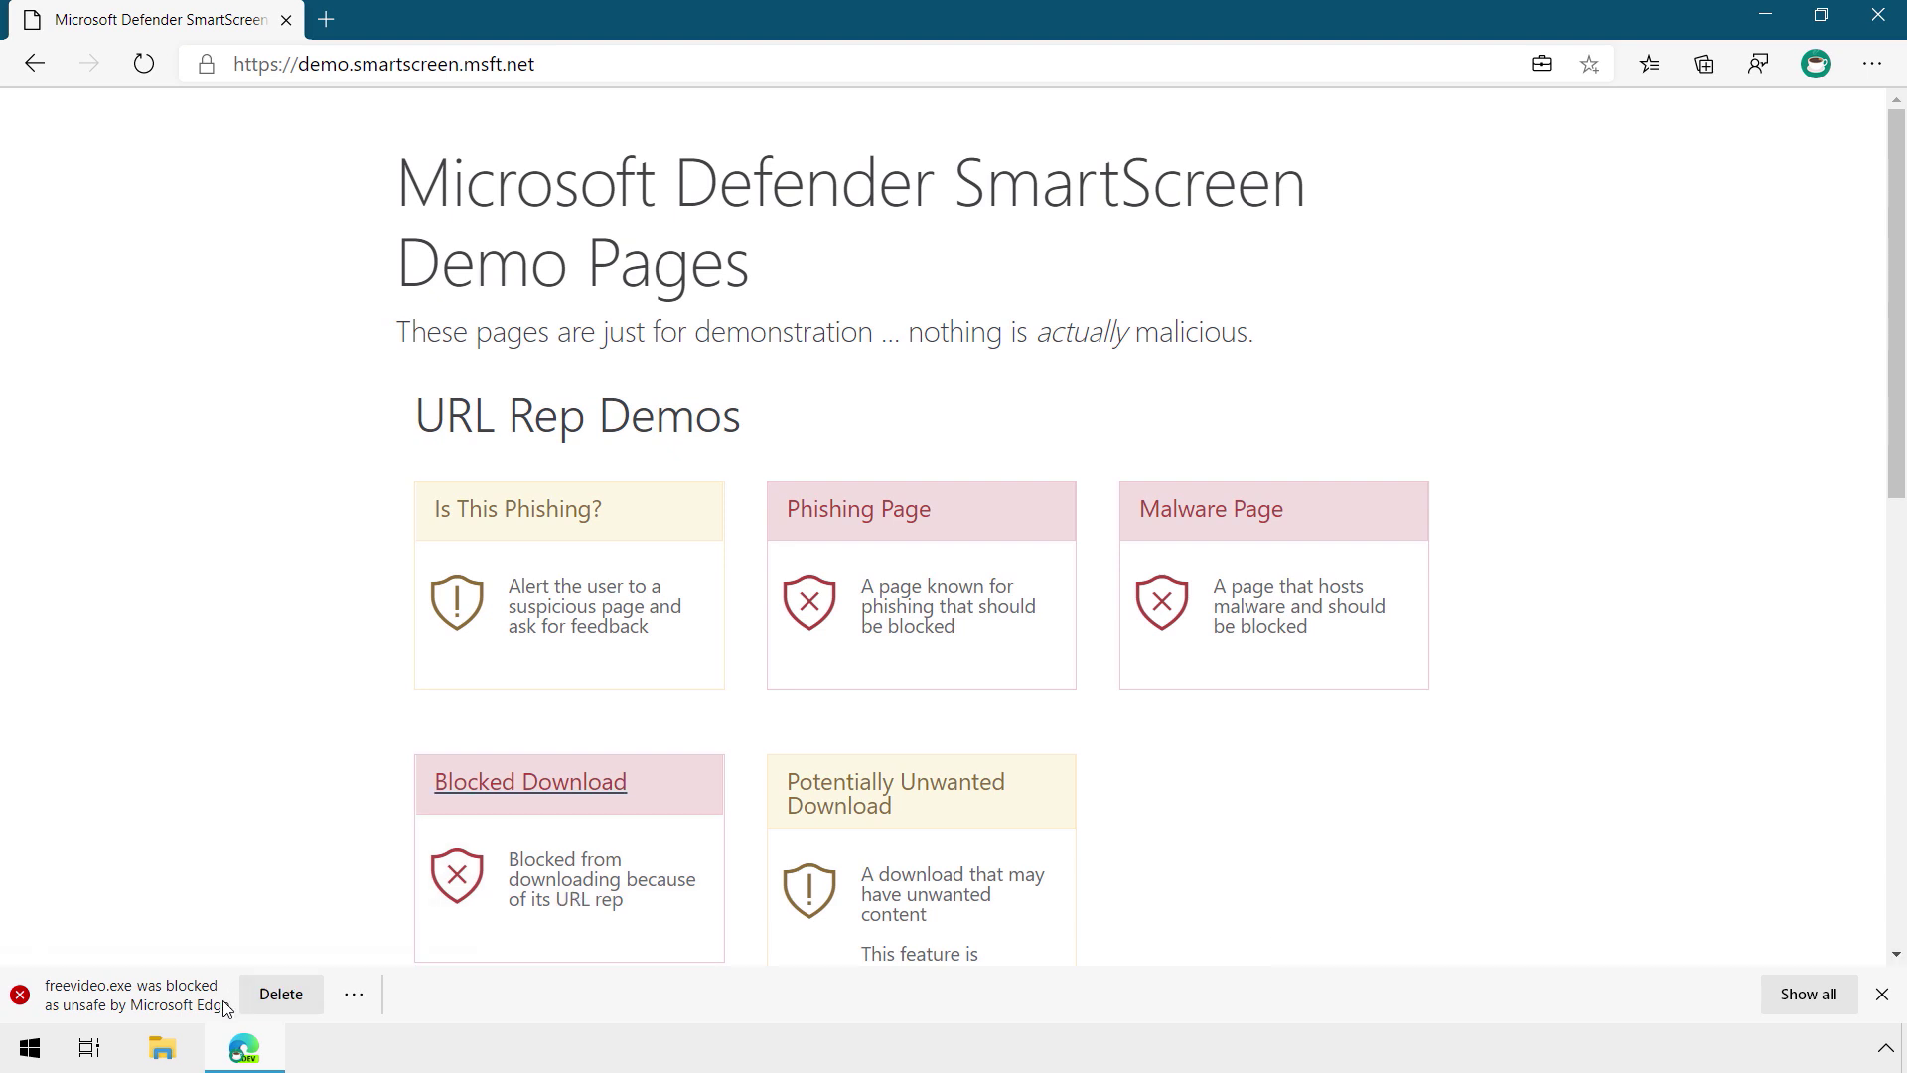
click(274, 997)
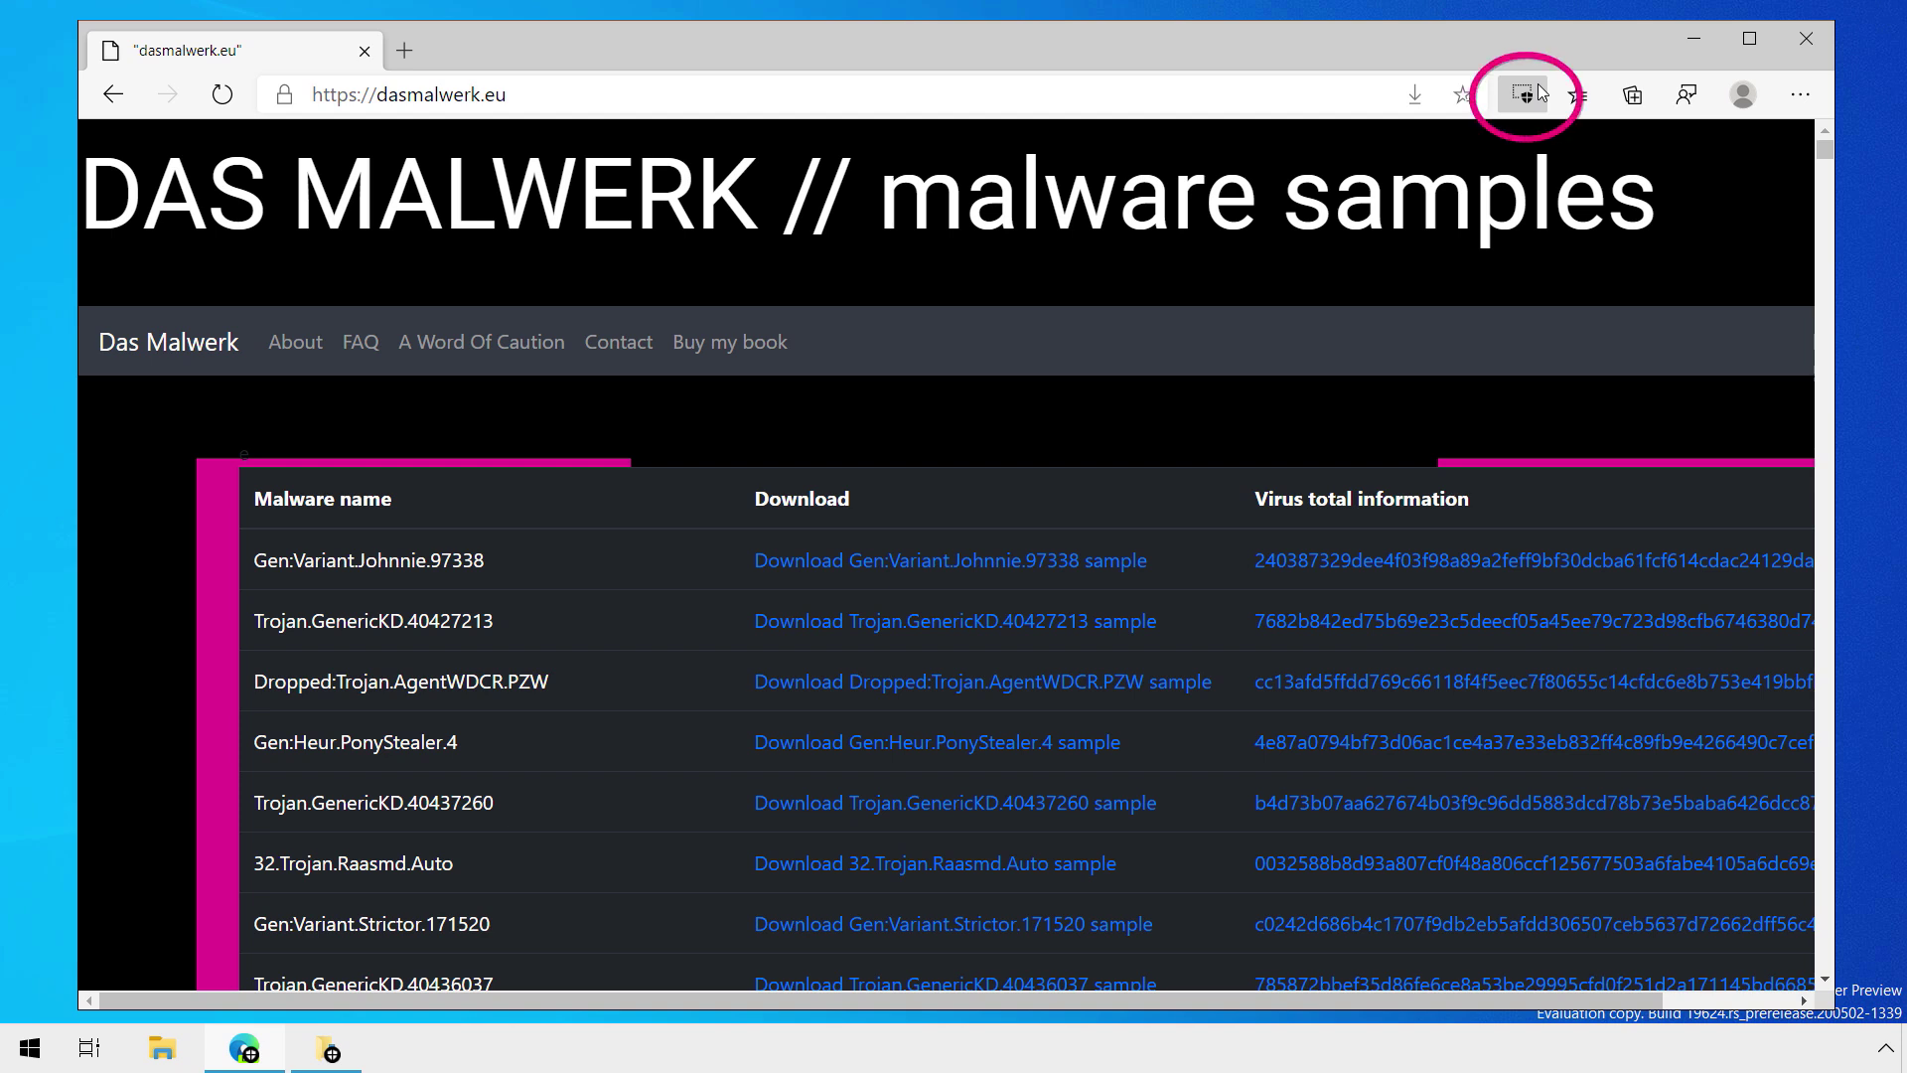
- View the Application Guard information for the dasmalwerk.eu browsing window and dismiss it
click(1537, 83)
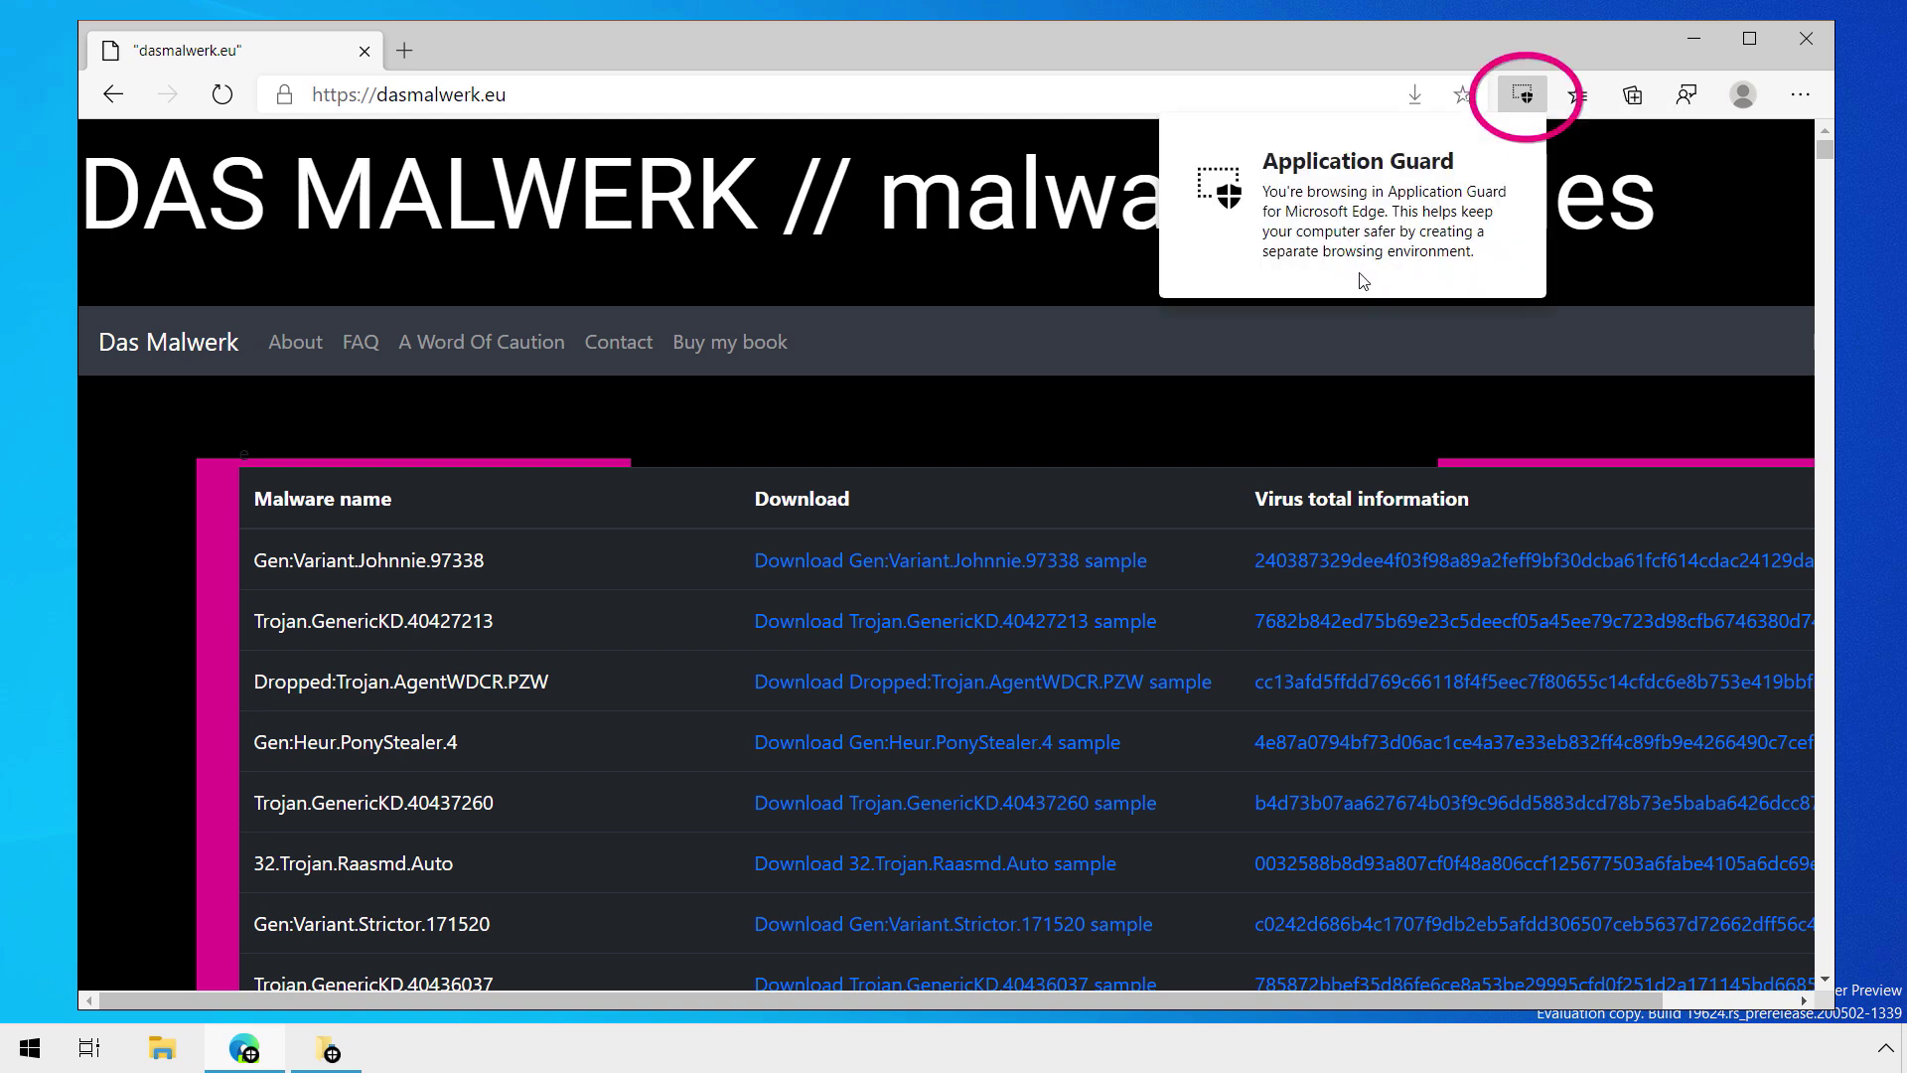
click(1013, 294)
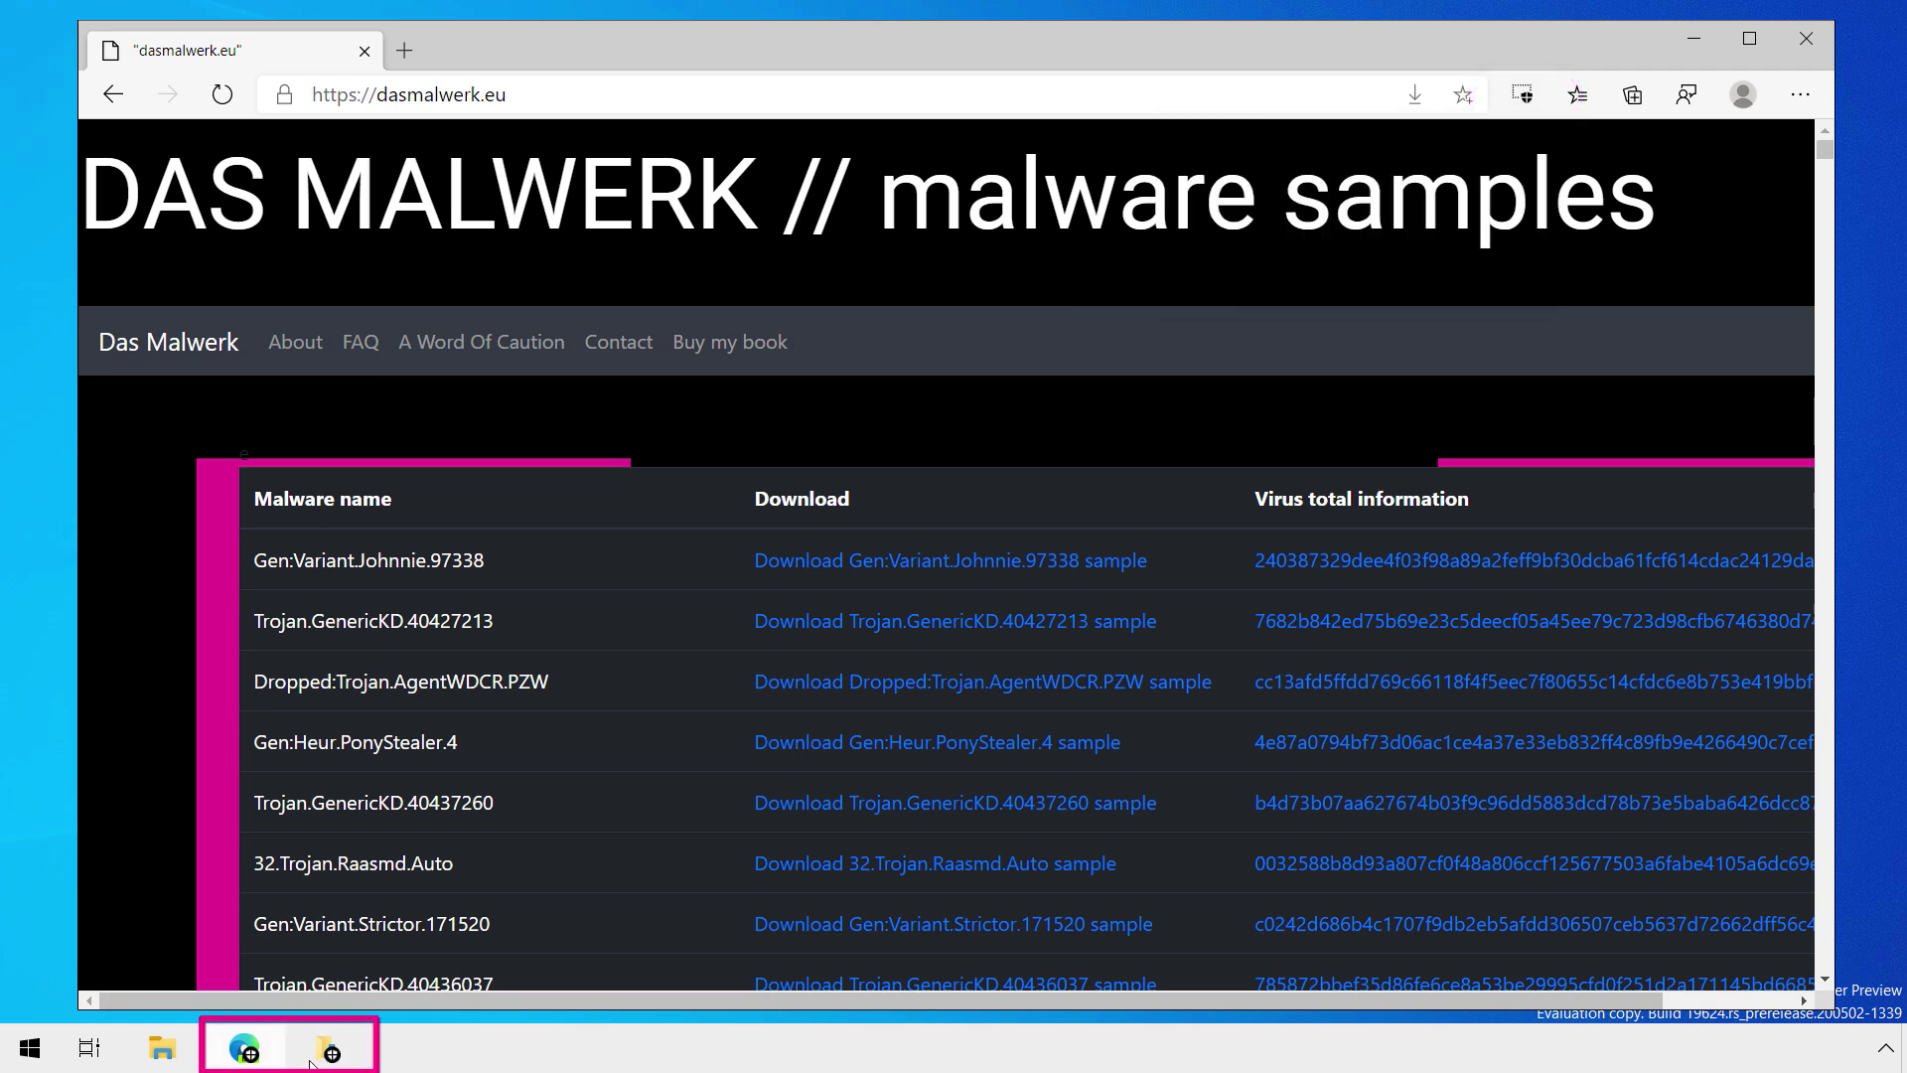
- Download the Gen:Variant.Johnnie.97338 sample in the Application Guard window and bring up its Downloads folder
mouse_move(328, 1061)
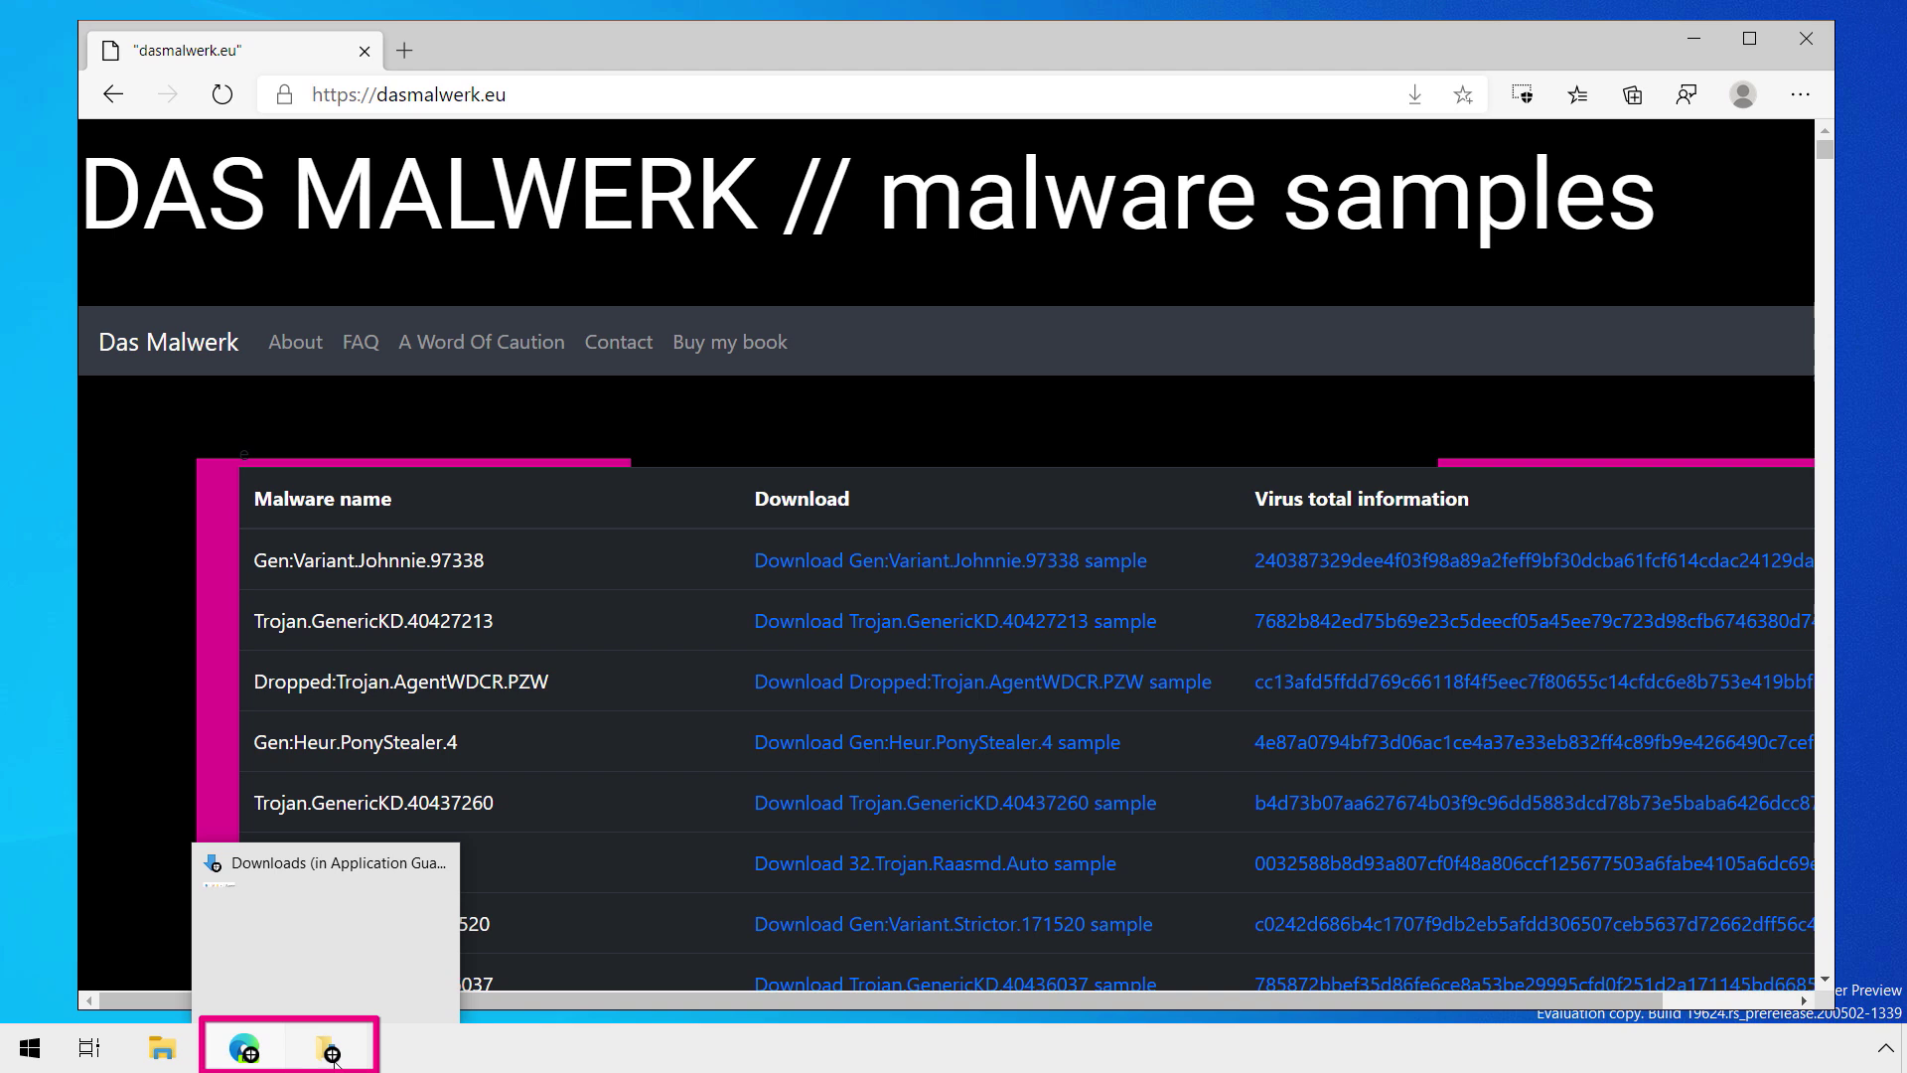
click(922, 561)
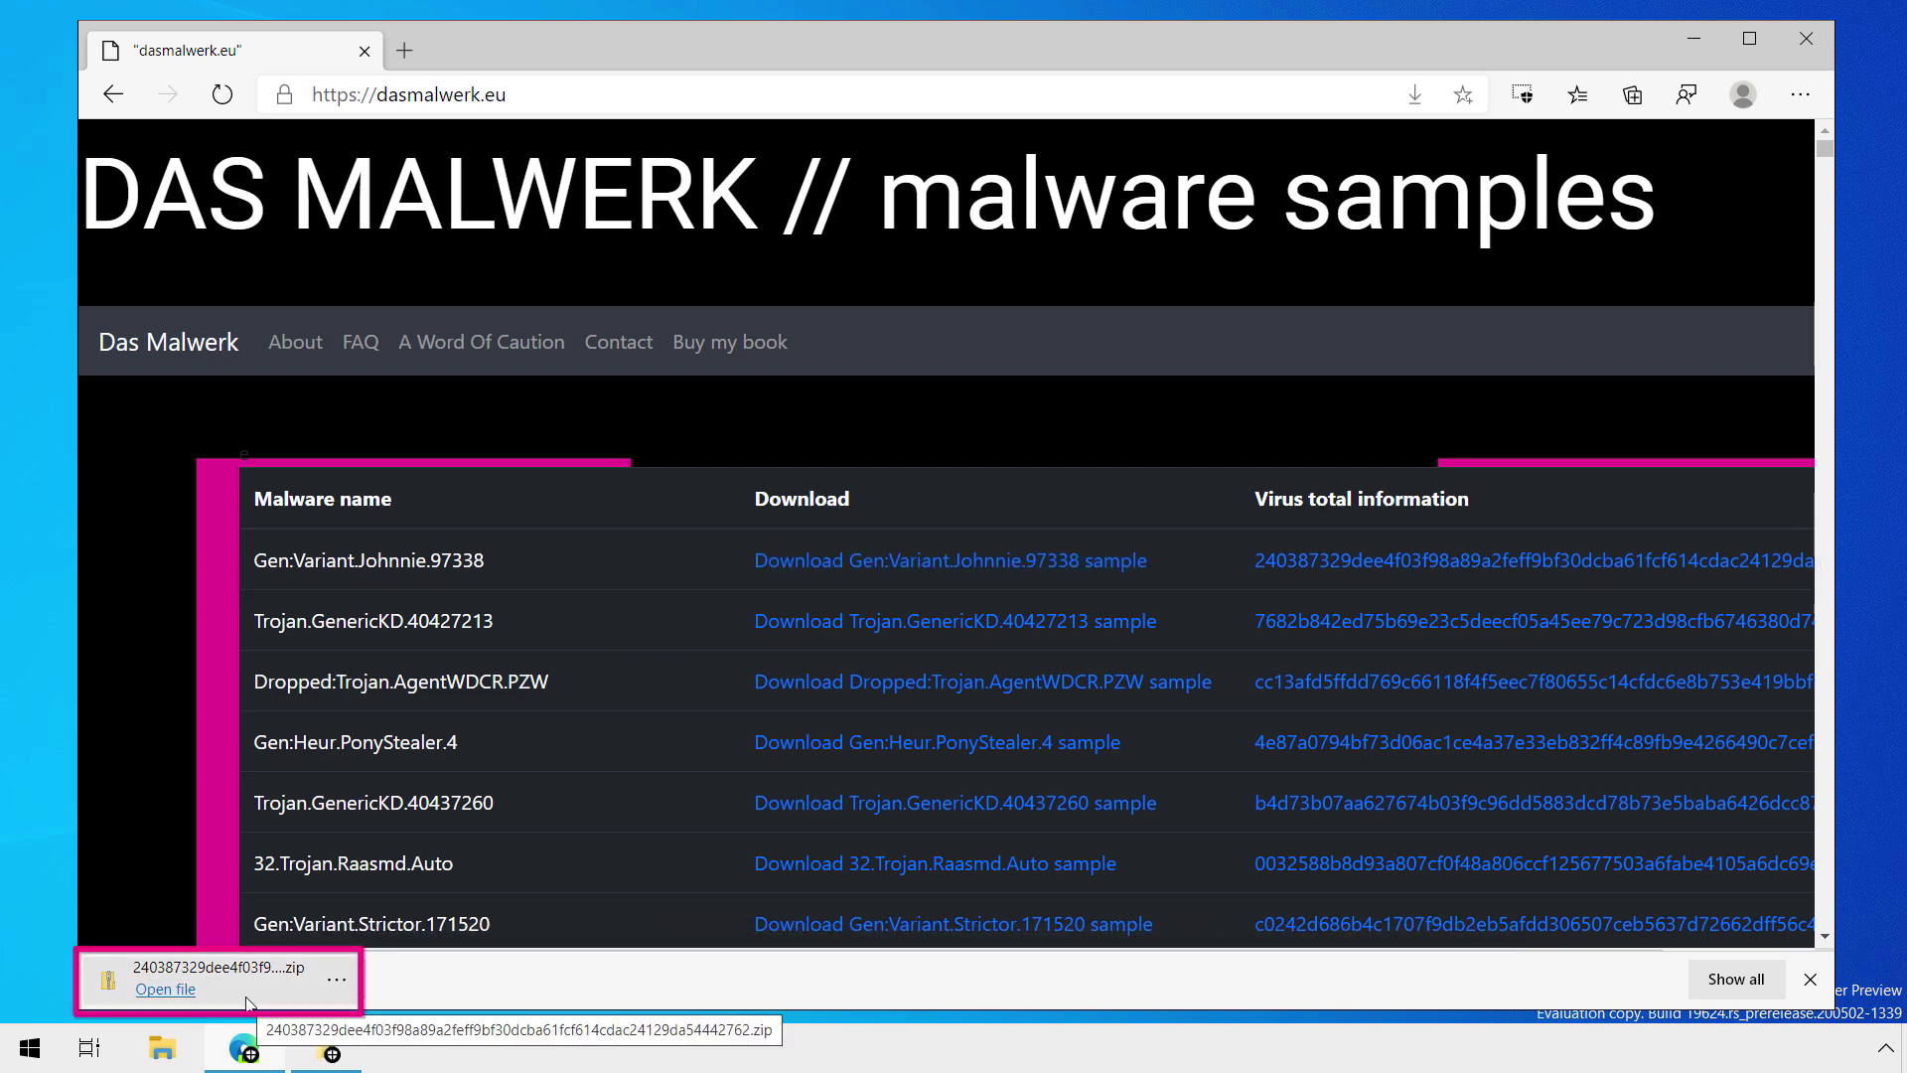
click(289, 1011)
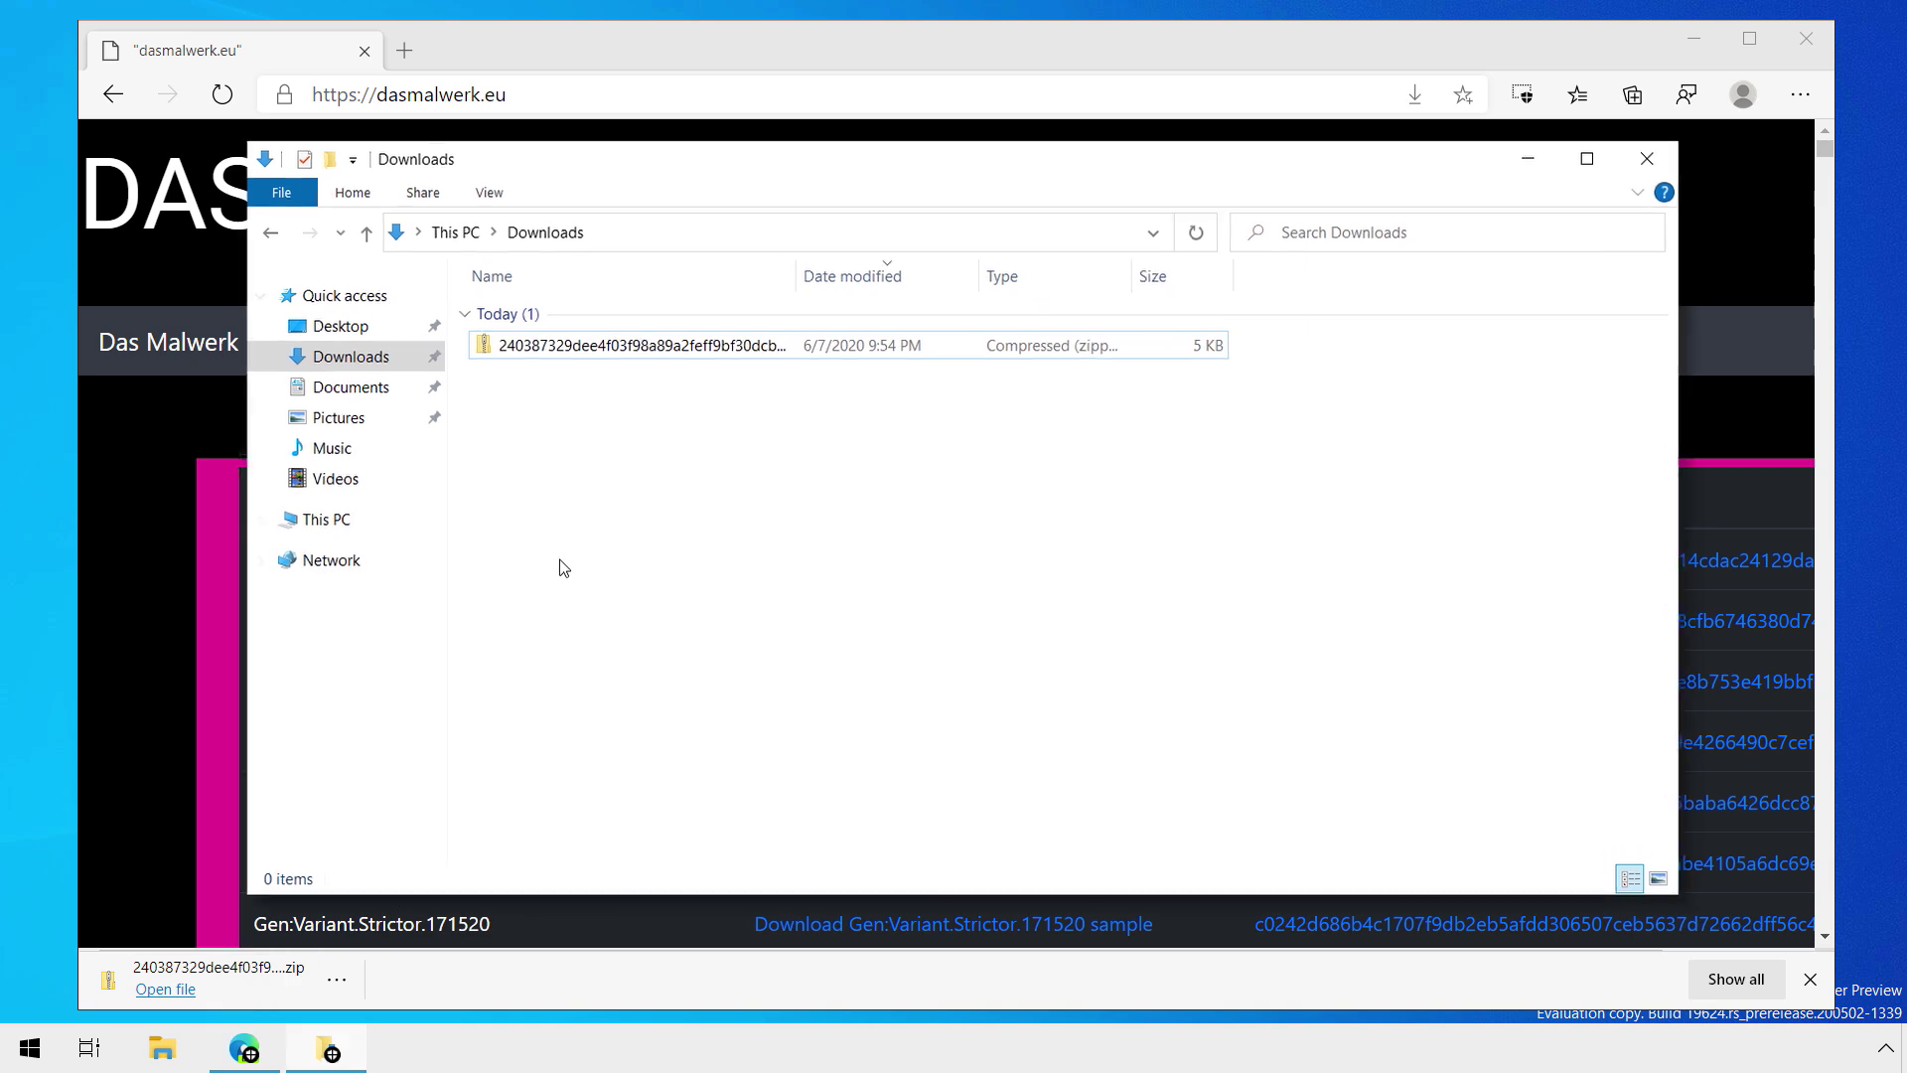
- Look through This PC and the contents of Local Disk (C:) inside the Application Guard container
click(193, 513)
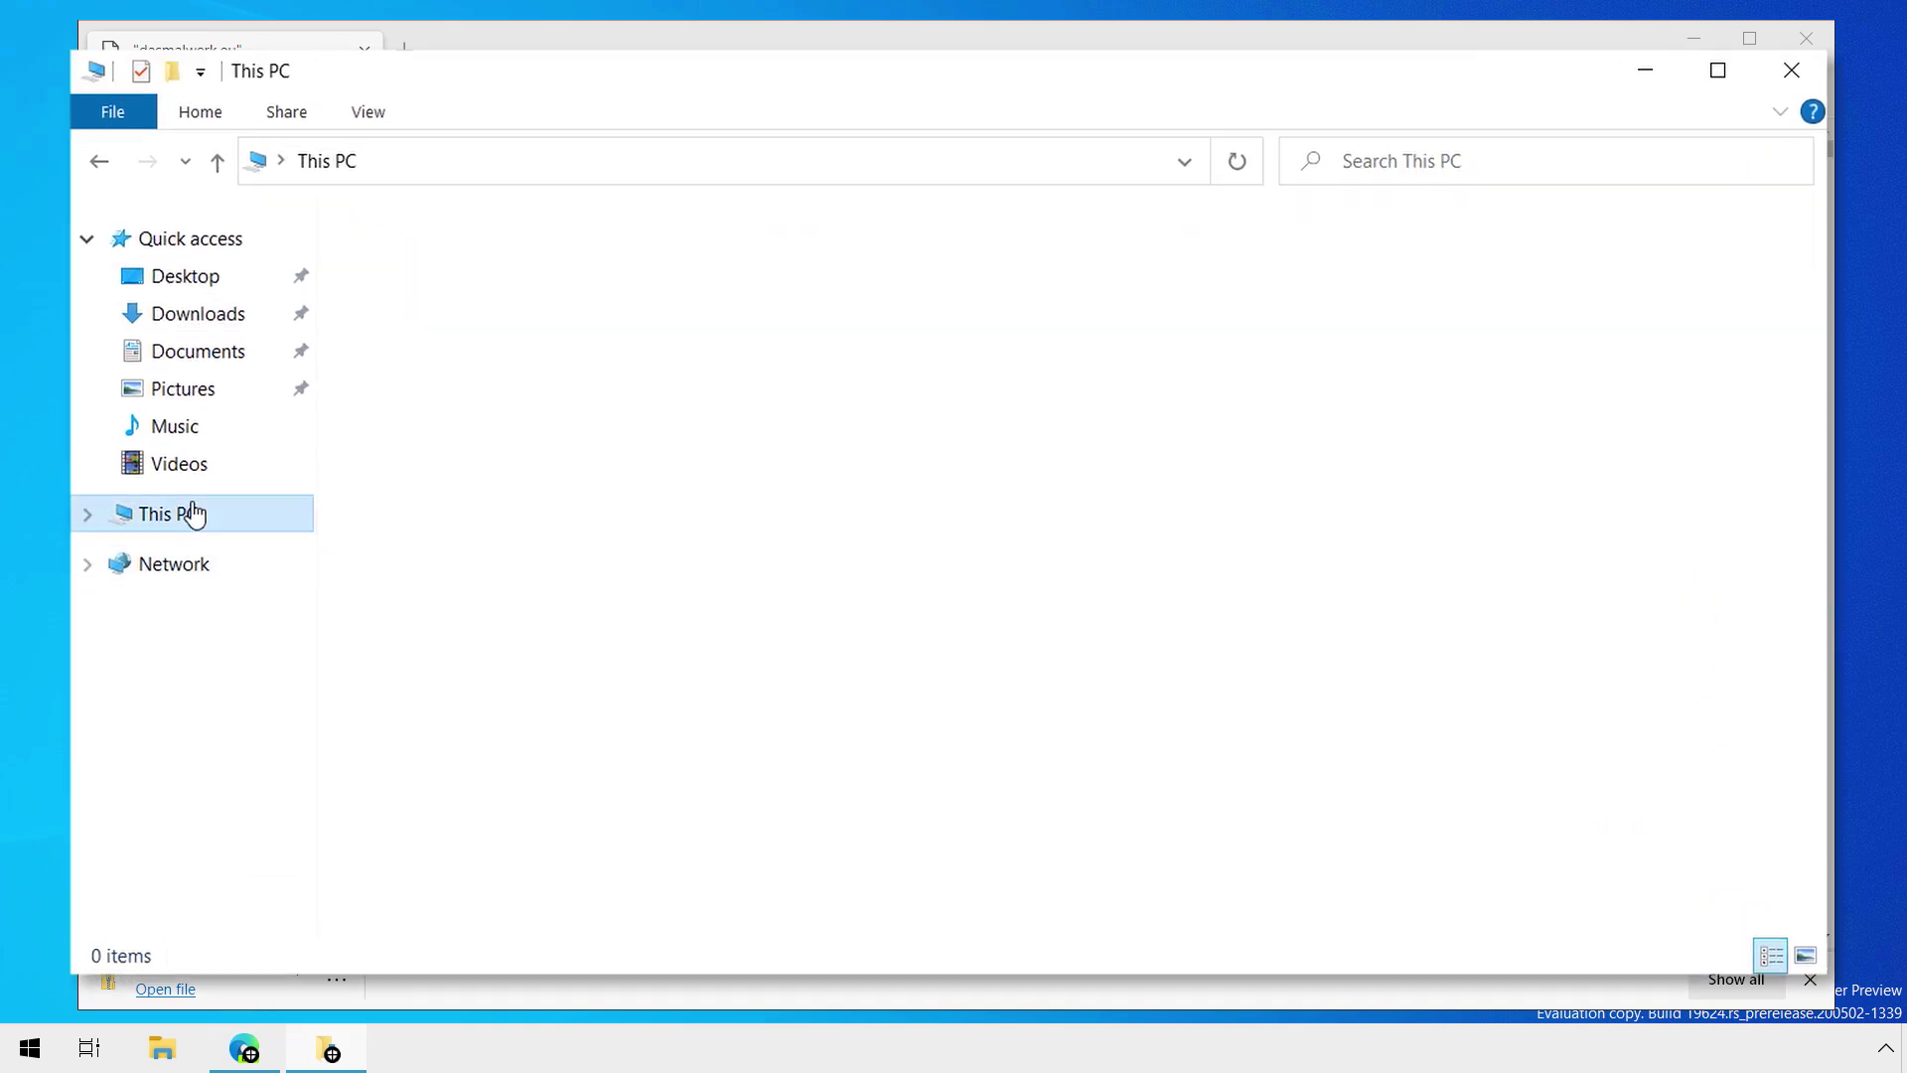
click(526, 579)
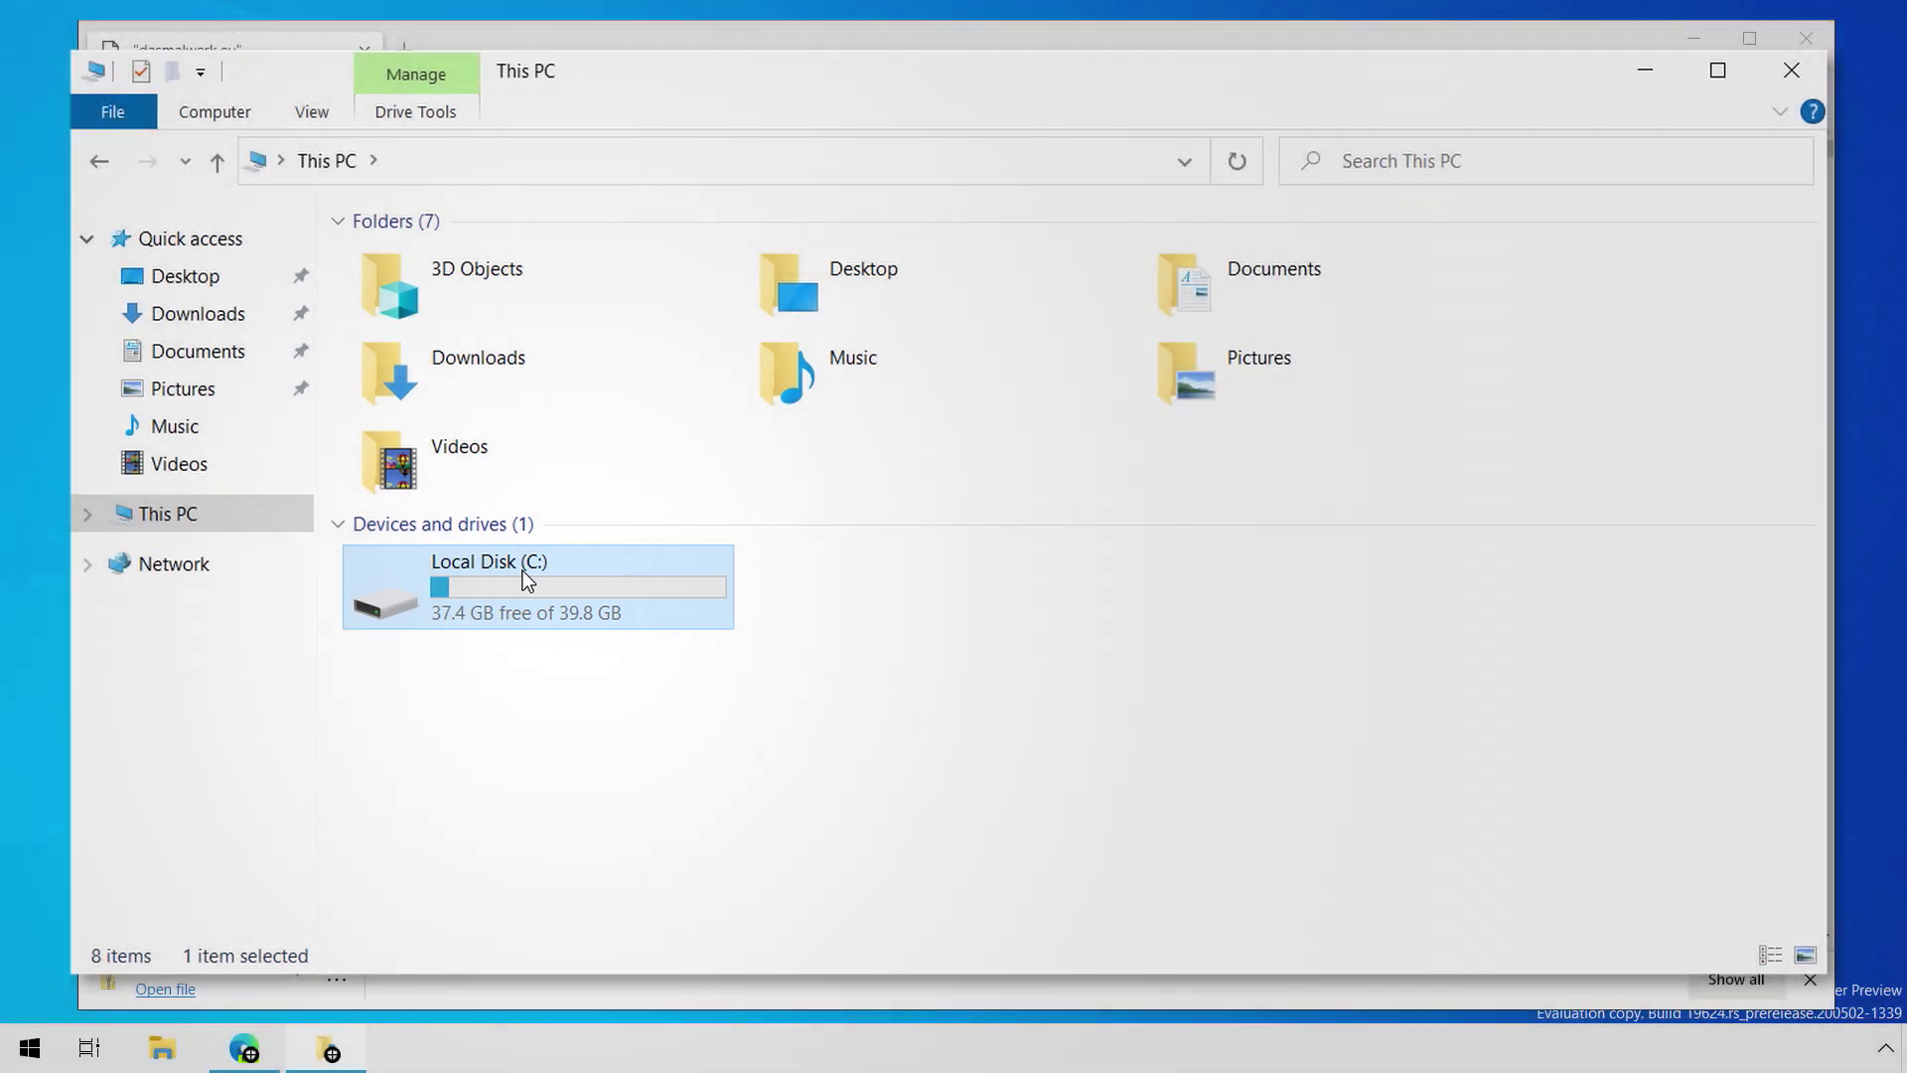
double_click(526, 579)
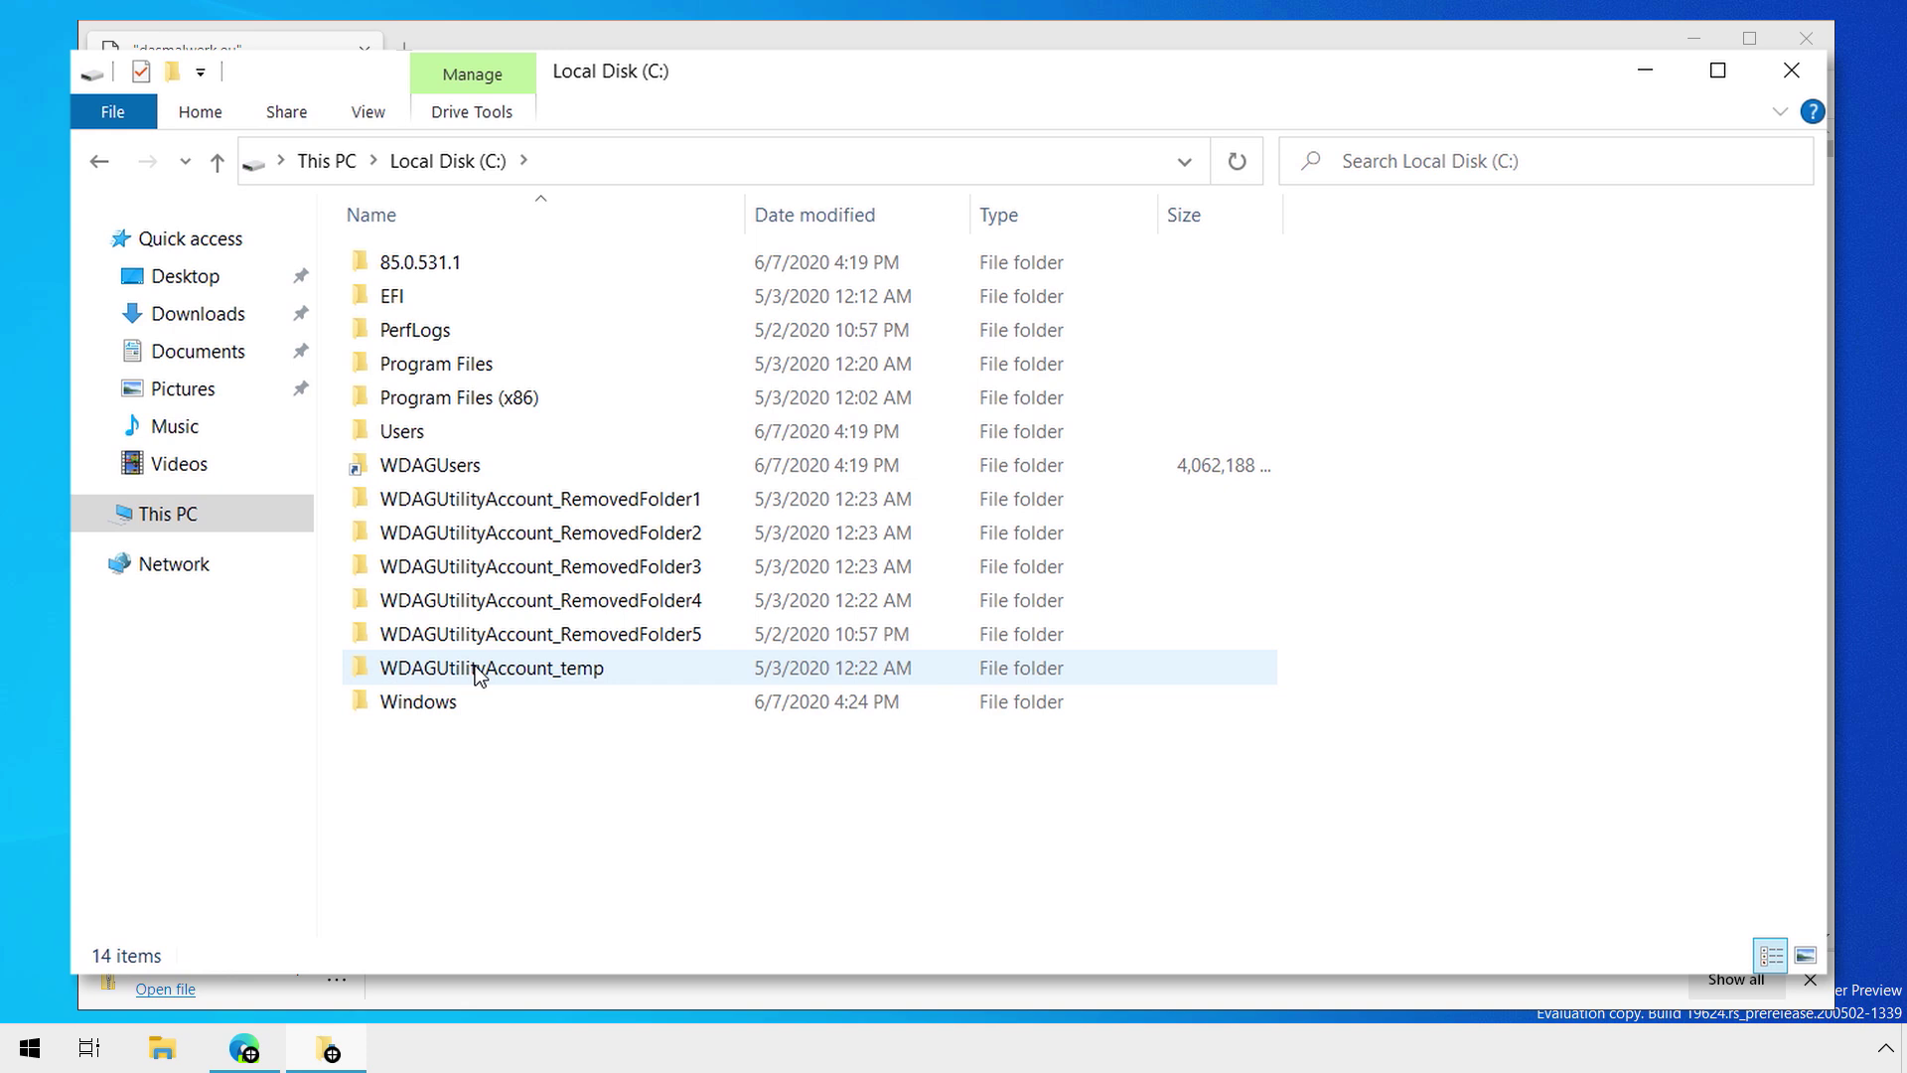
- Open the downloaded zip archive from the Downloads folder, try to open the file inside it, and dismiss the notice
click(235, 316)
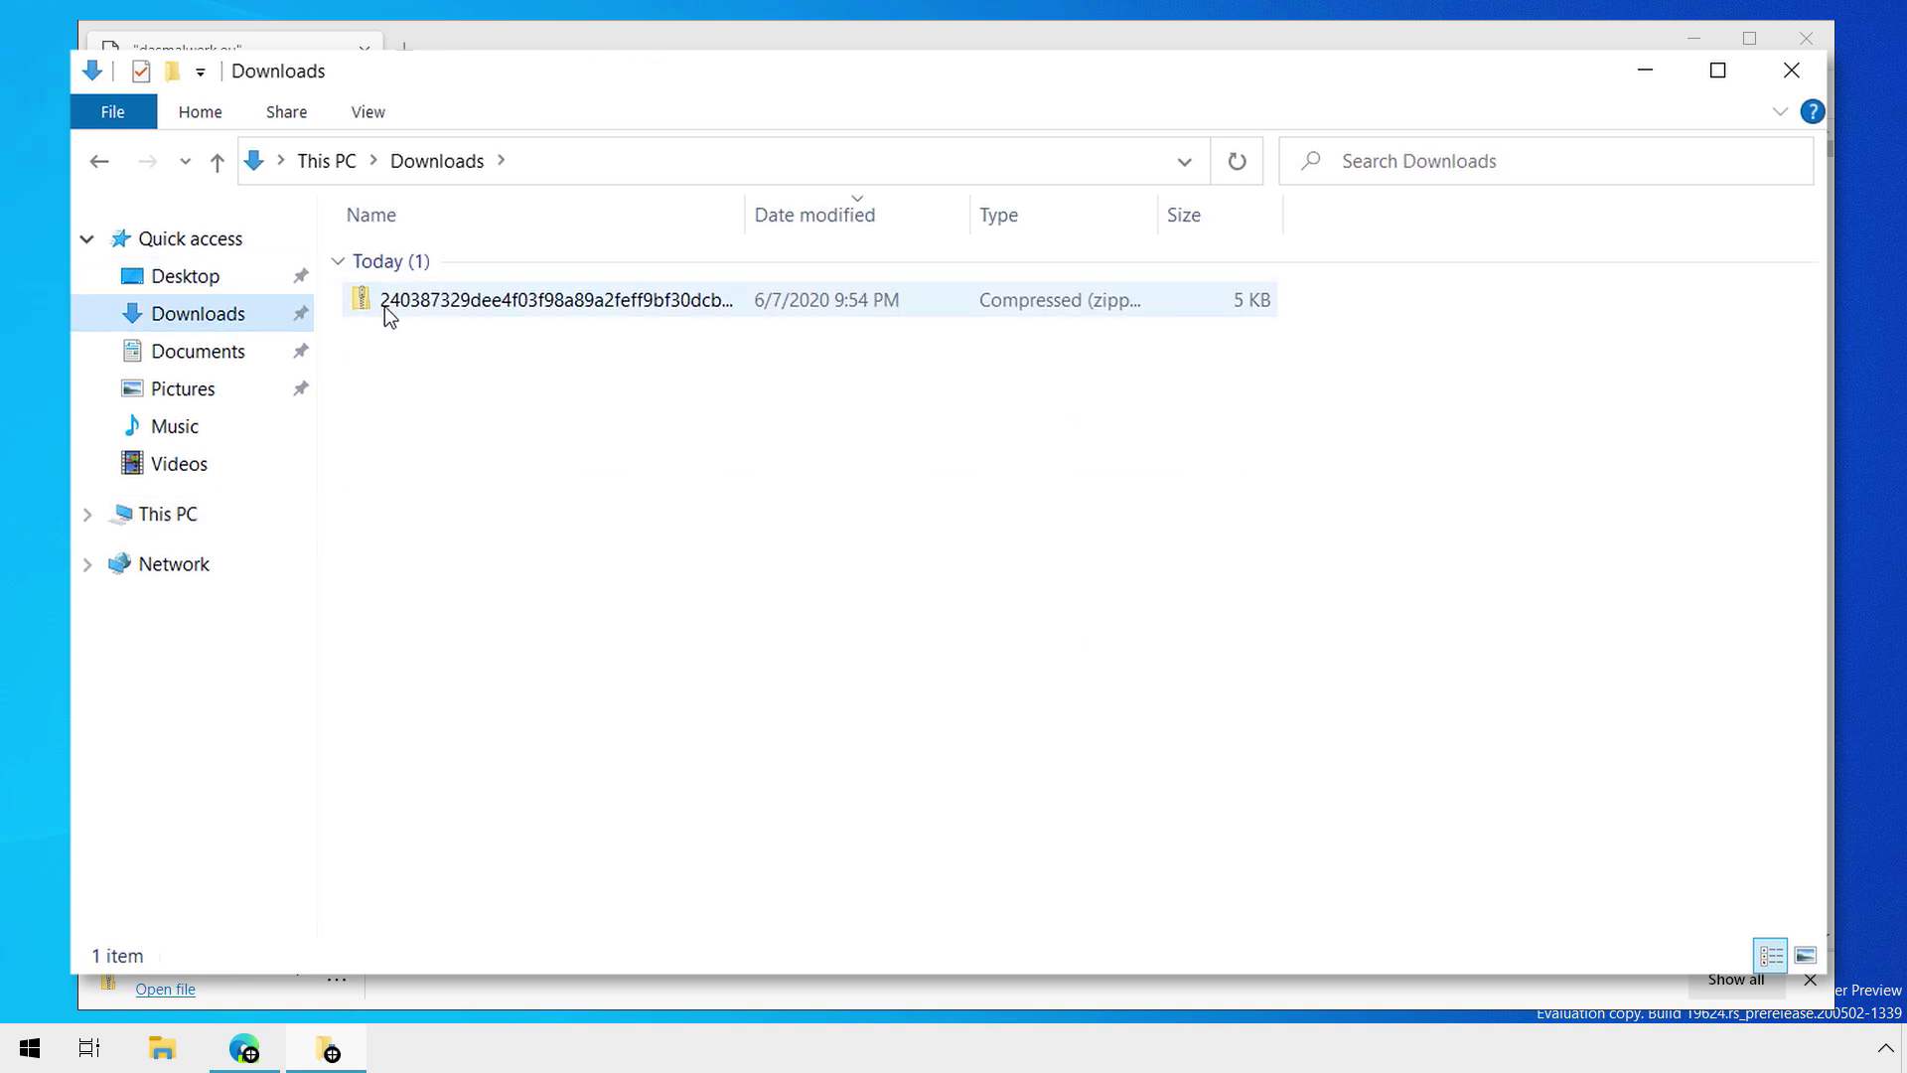
double_click(393, 303)
click(469, 260)
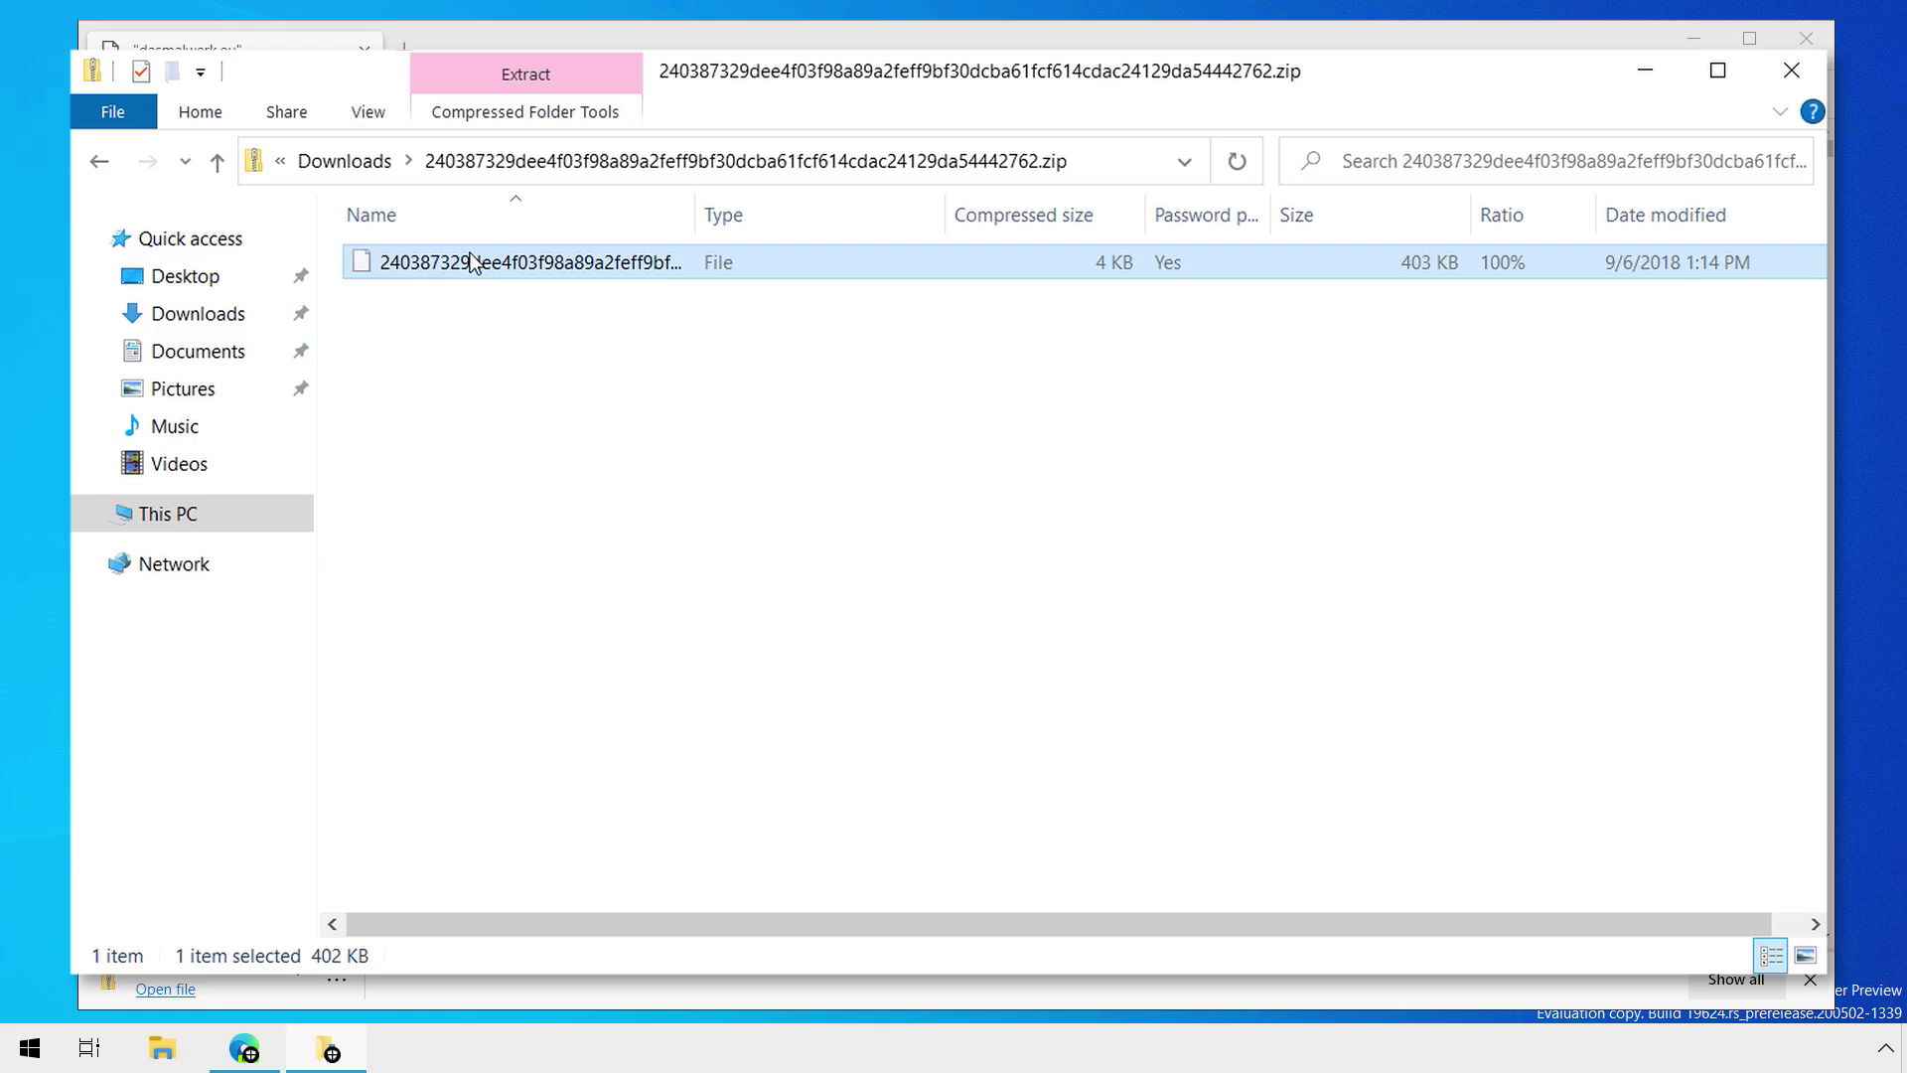
double_click(470, 260)
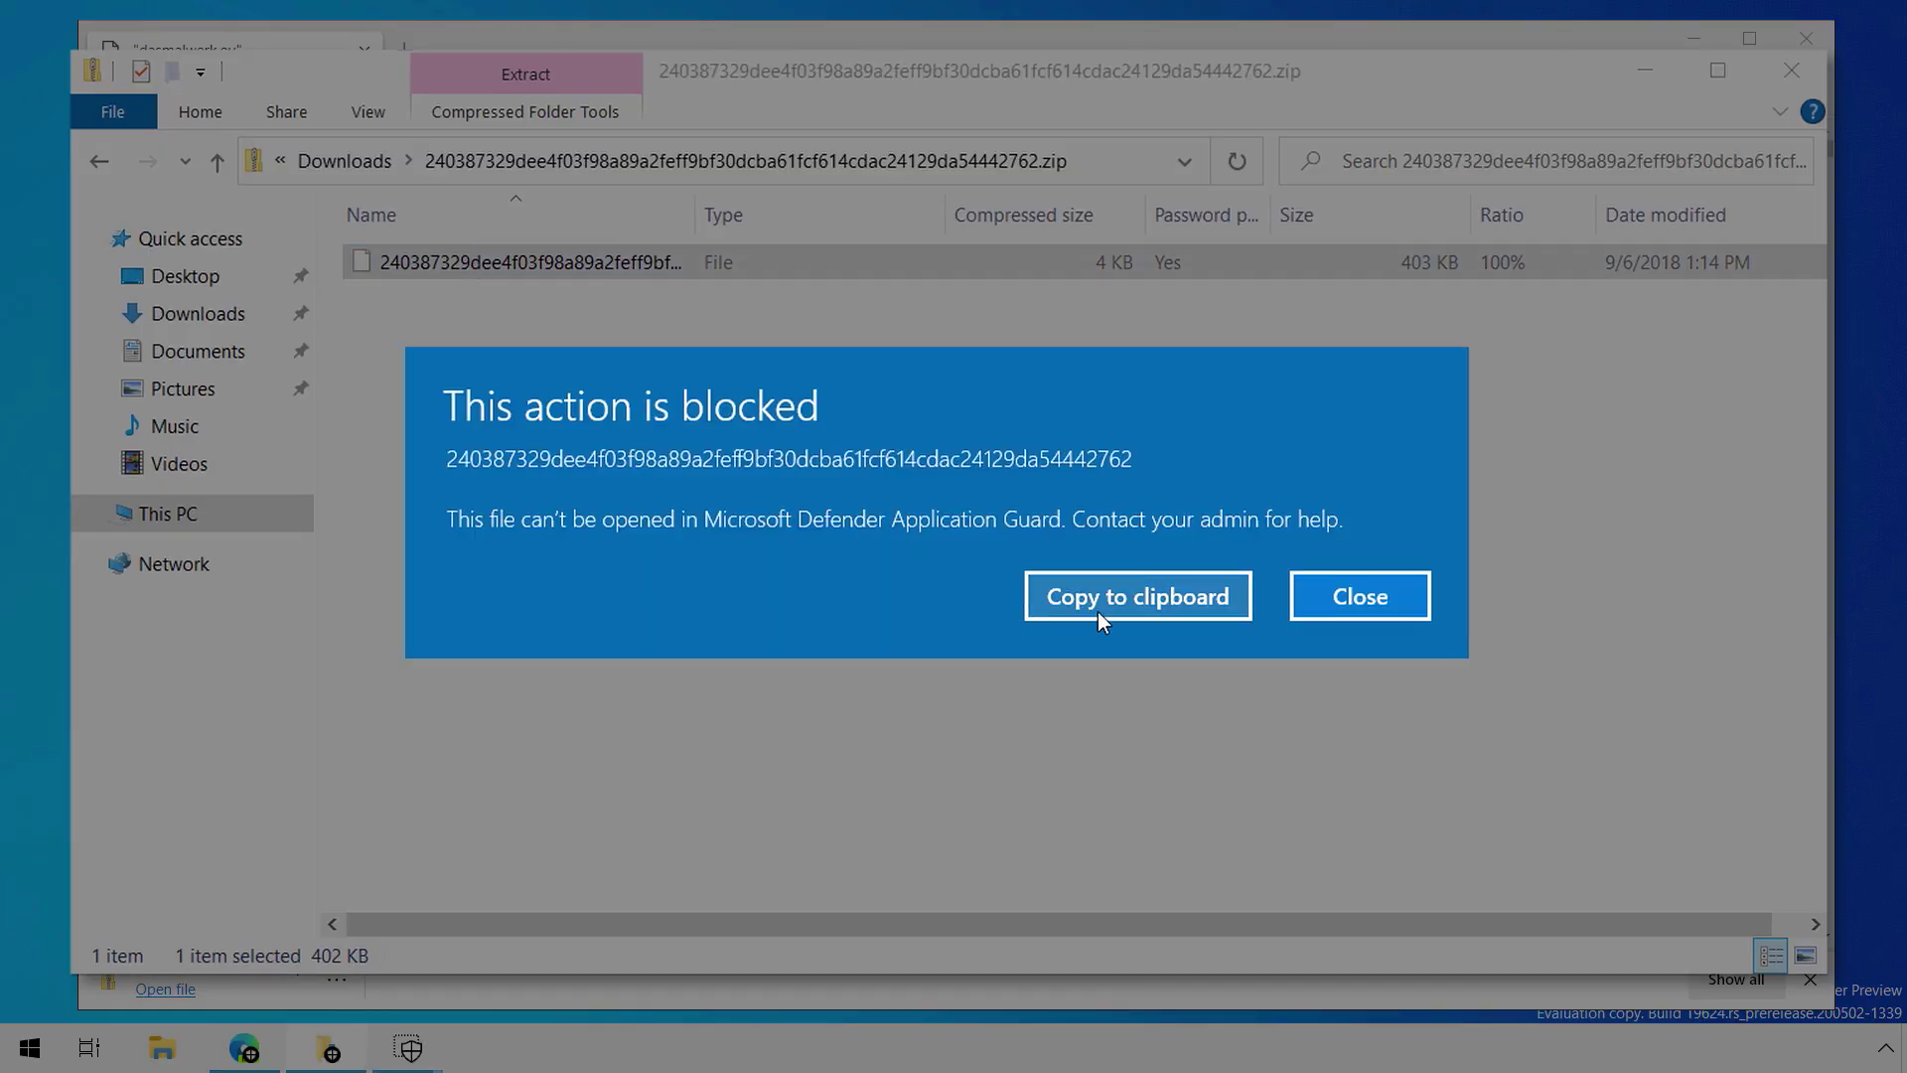
click(1375, 598)
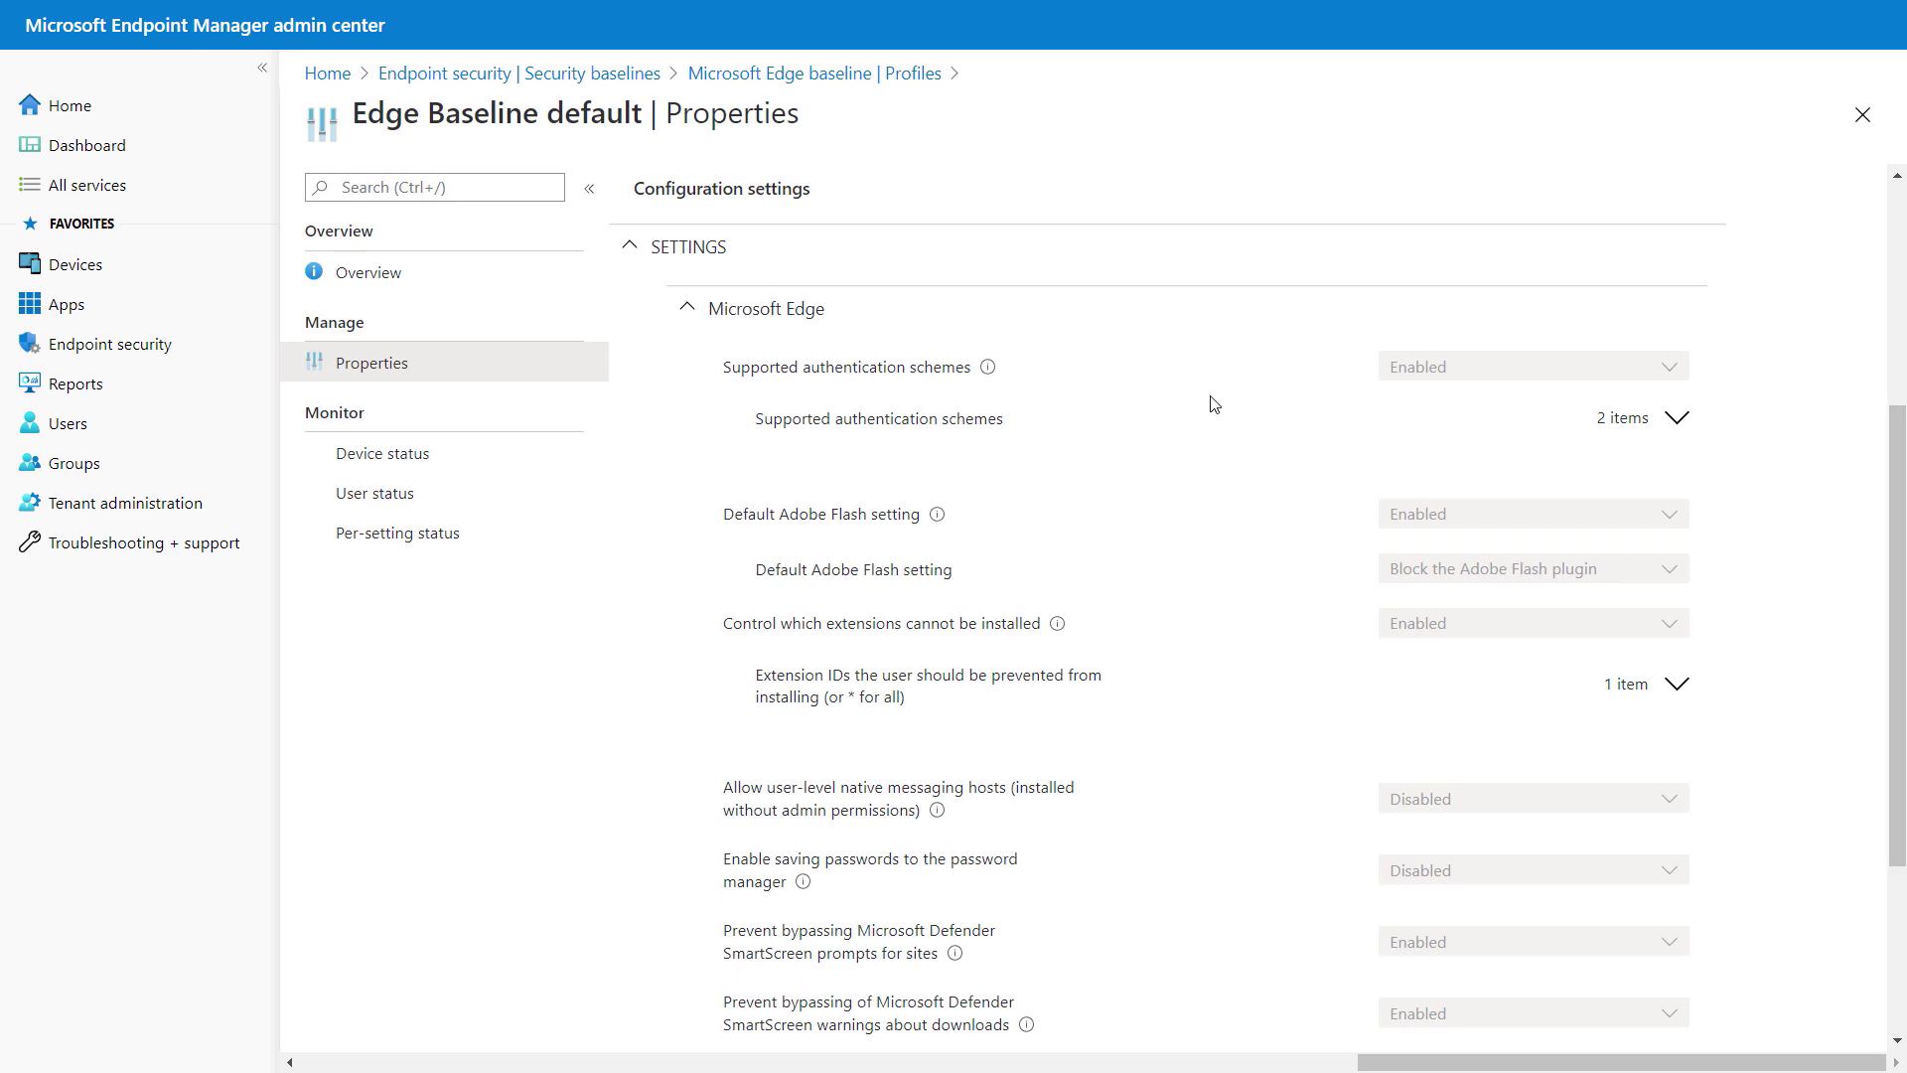
- Review the Microsoft Edge configuration settings in the Edge Baseline default profile
scroll(1212, 403, down, 3)
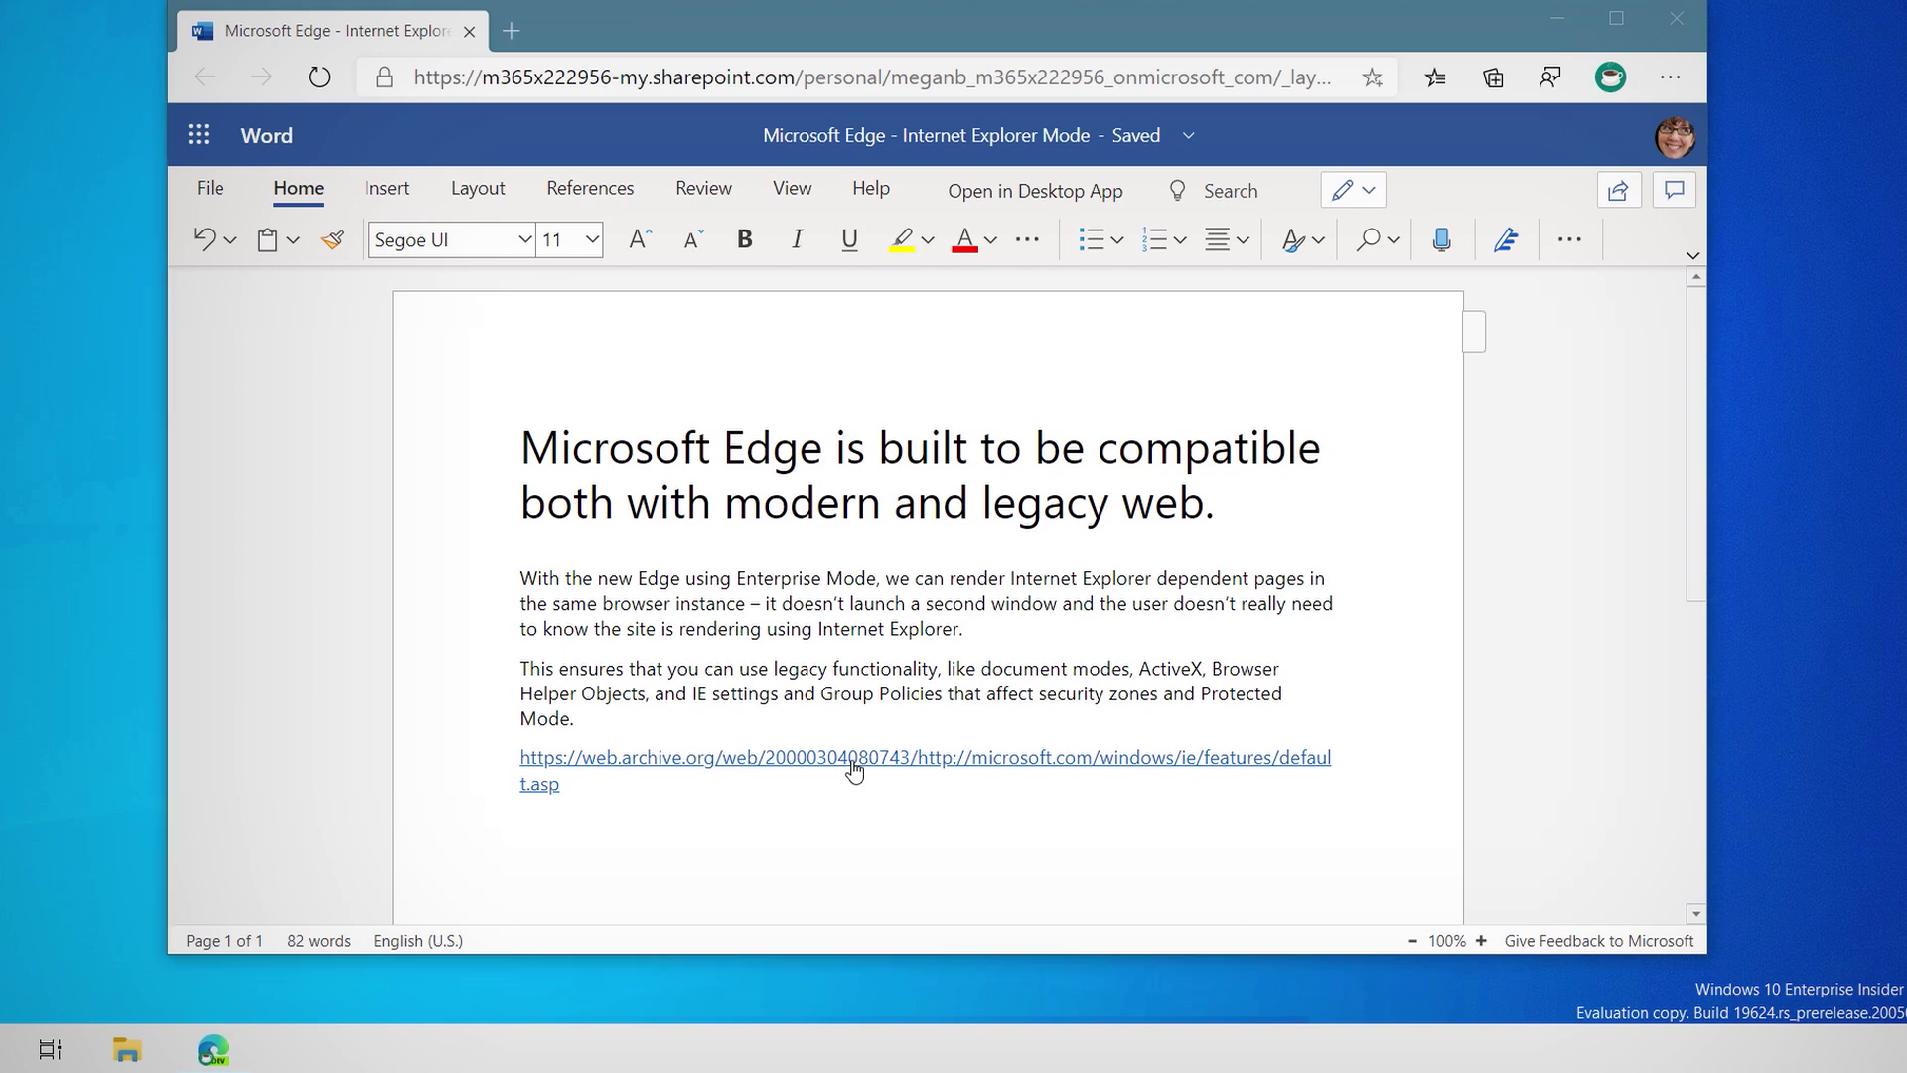
- Open the web.archive.org link from the Word document in its own tab and view the page's Internet Explorer mode information
ctrl+click(851, 767)
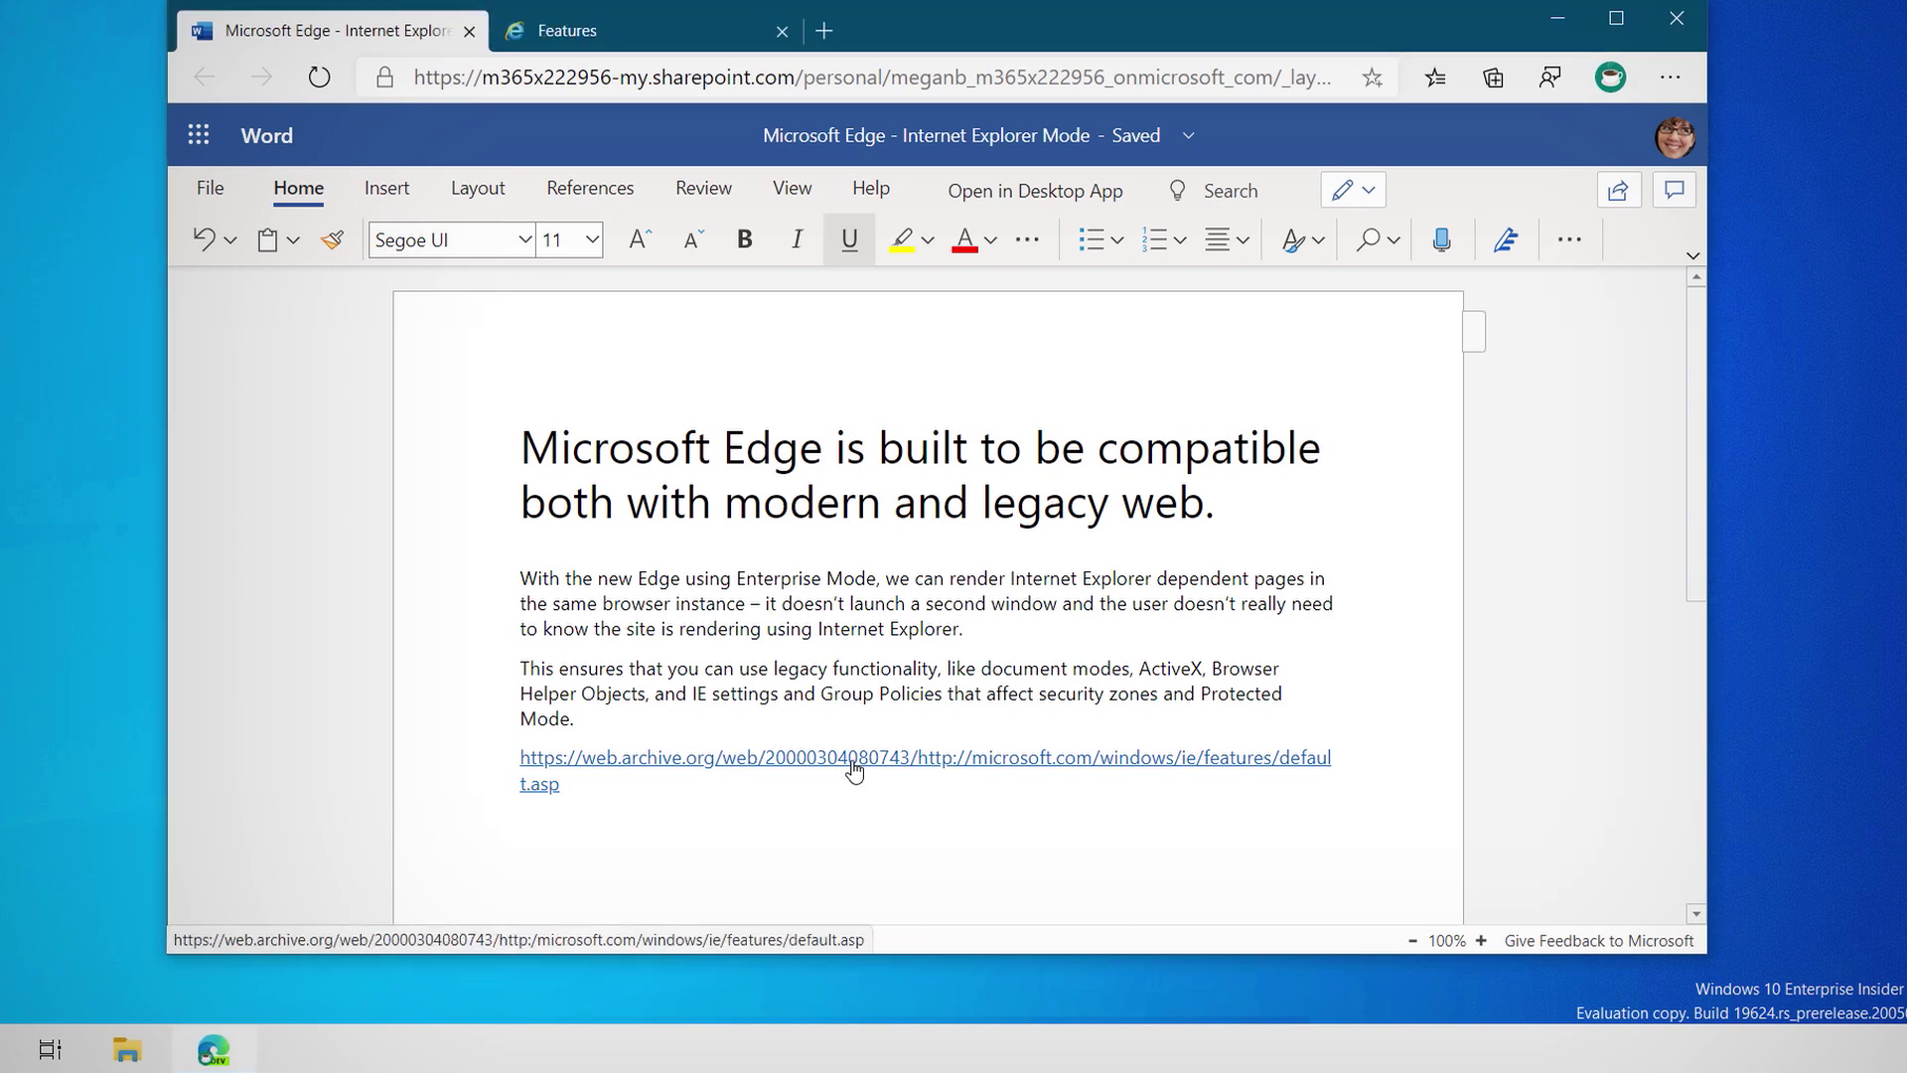
click(537, 33)
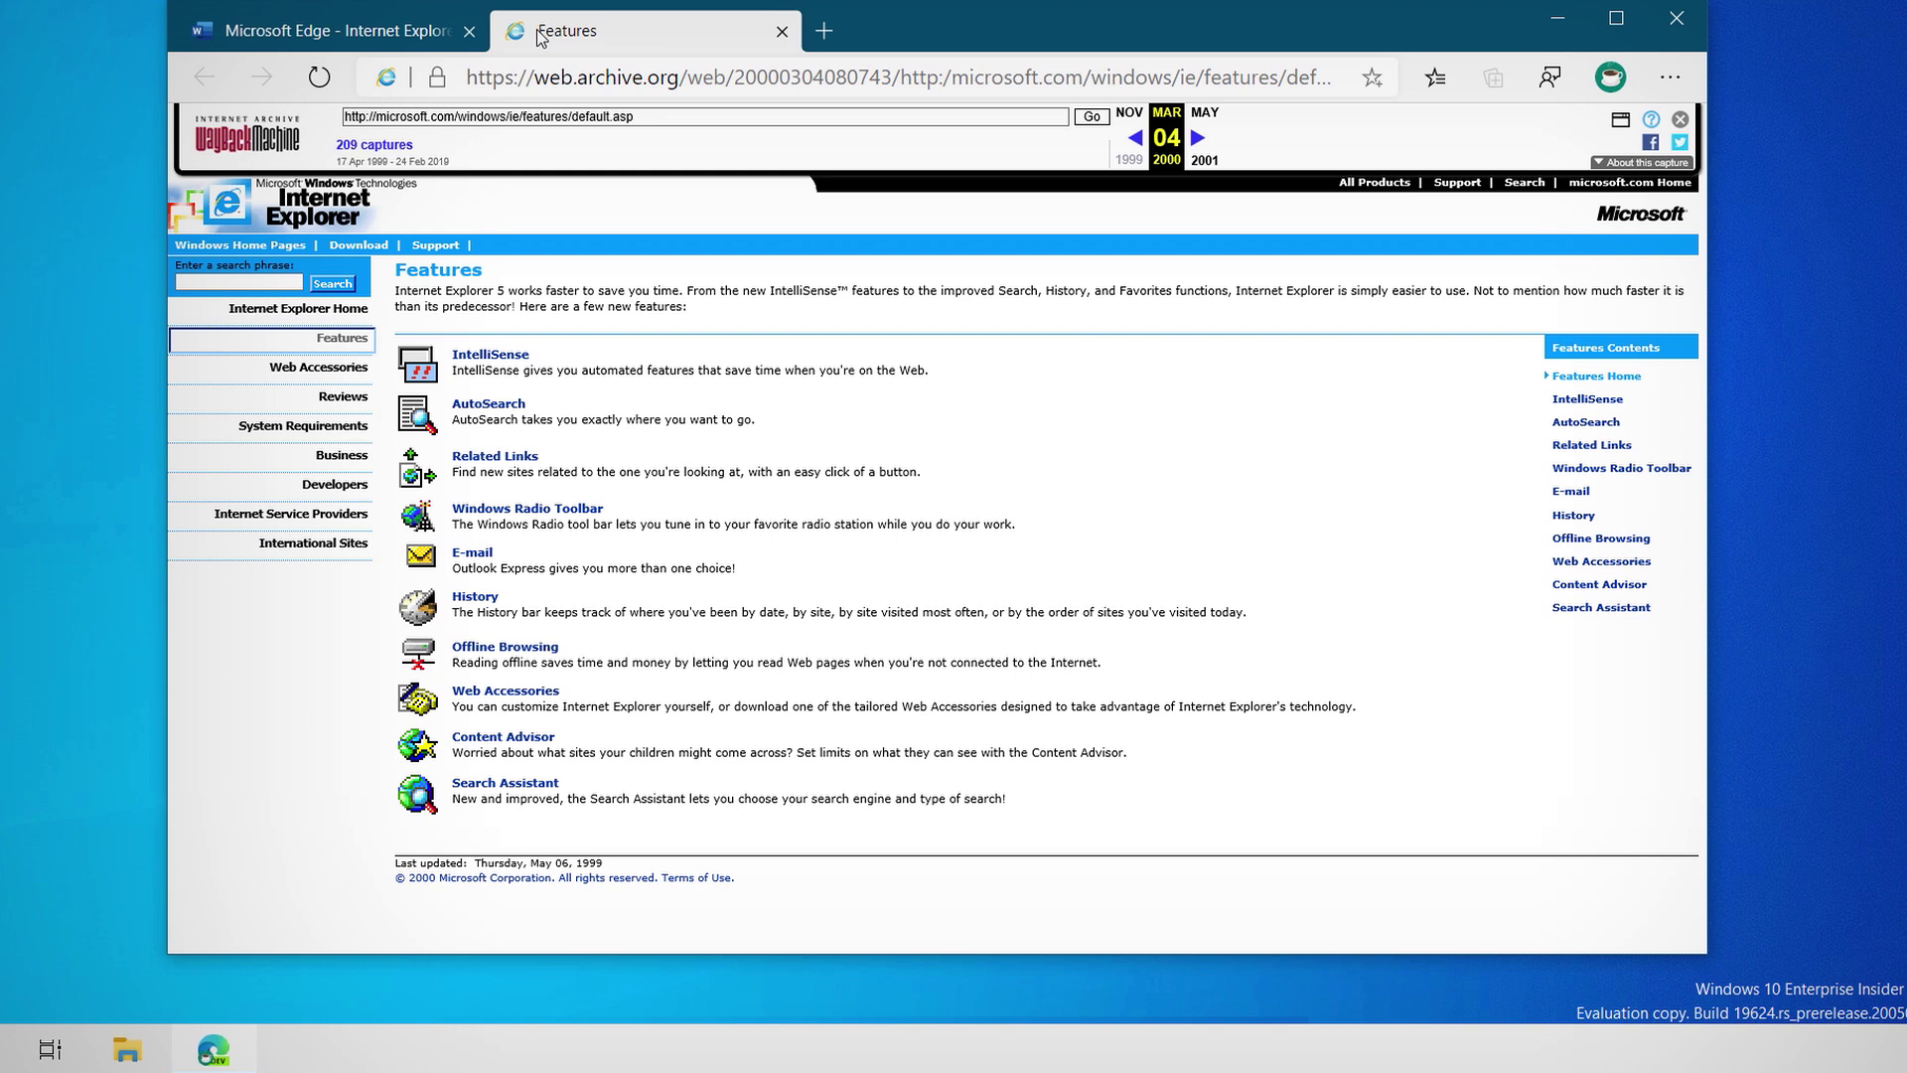
click(386, 79)
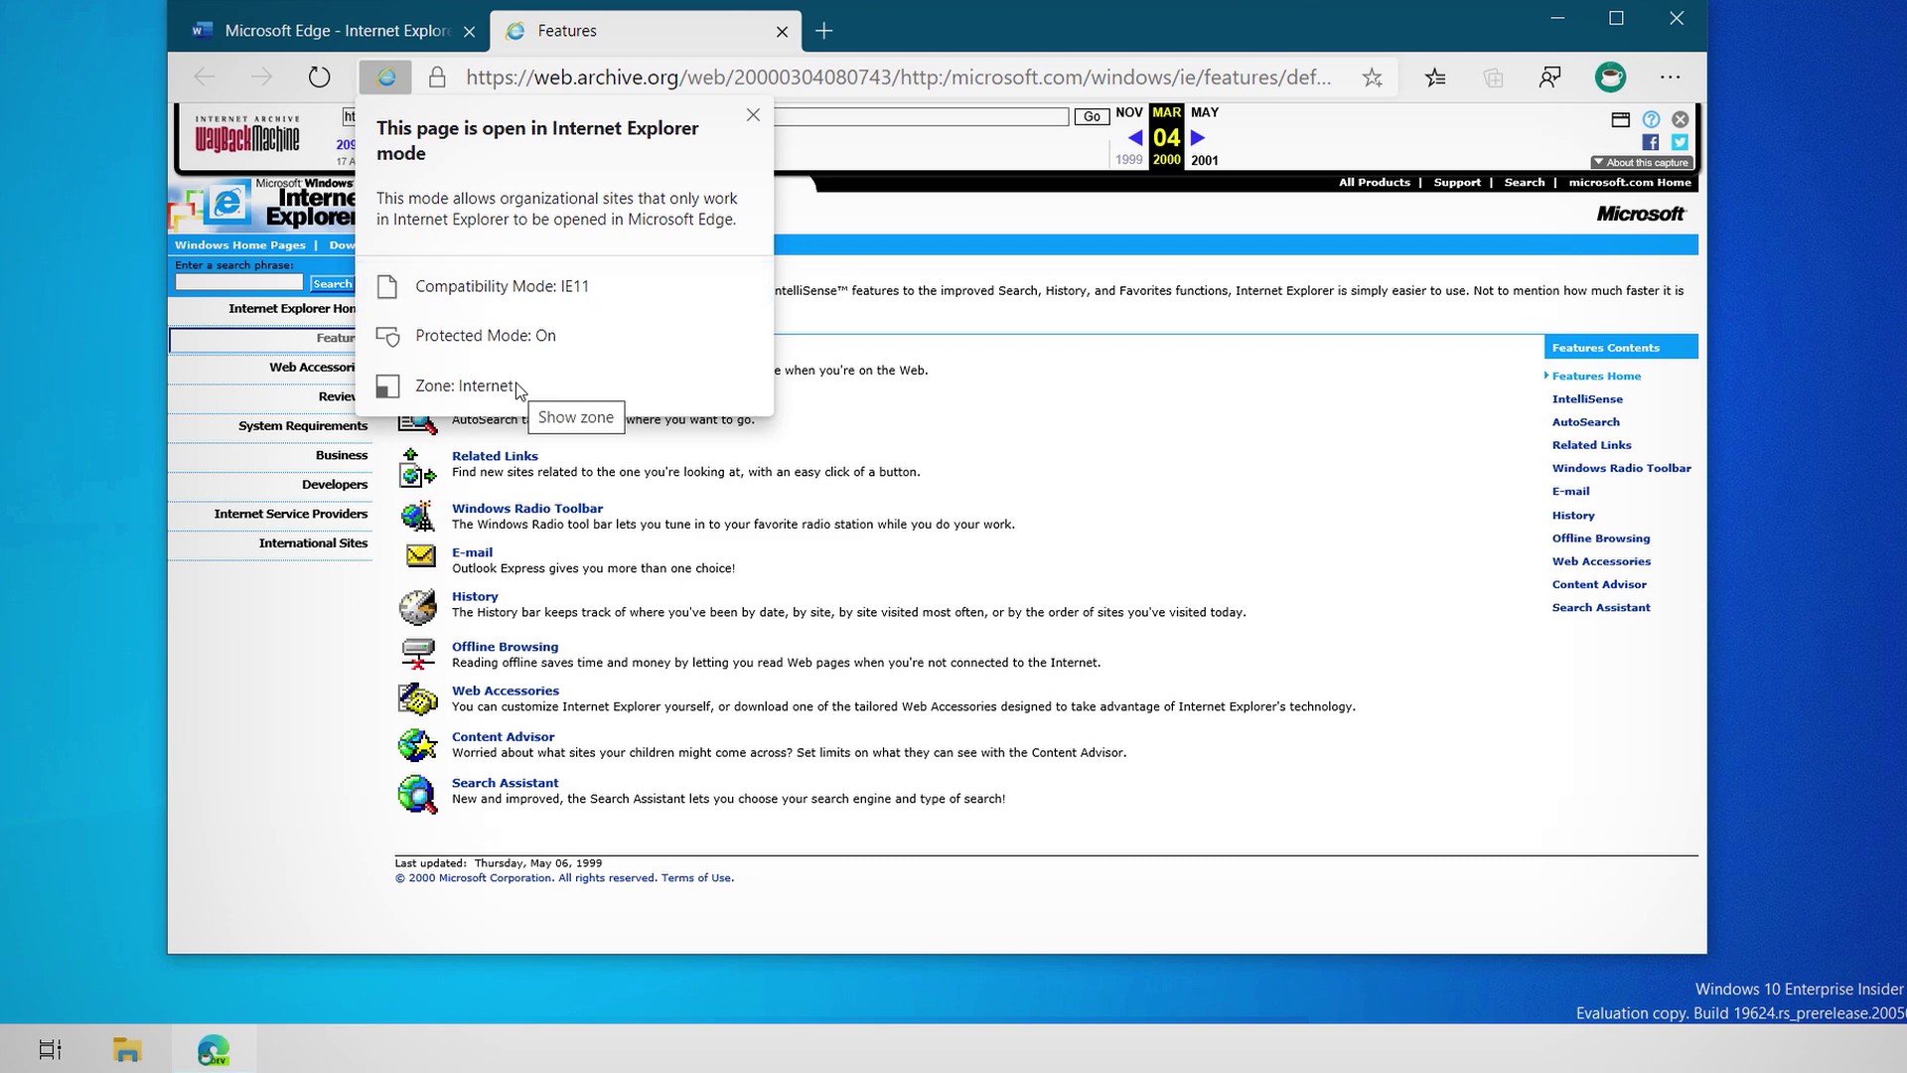
- Return to the Word document and copy the web.archive.org link text
click(406, 37)
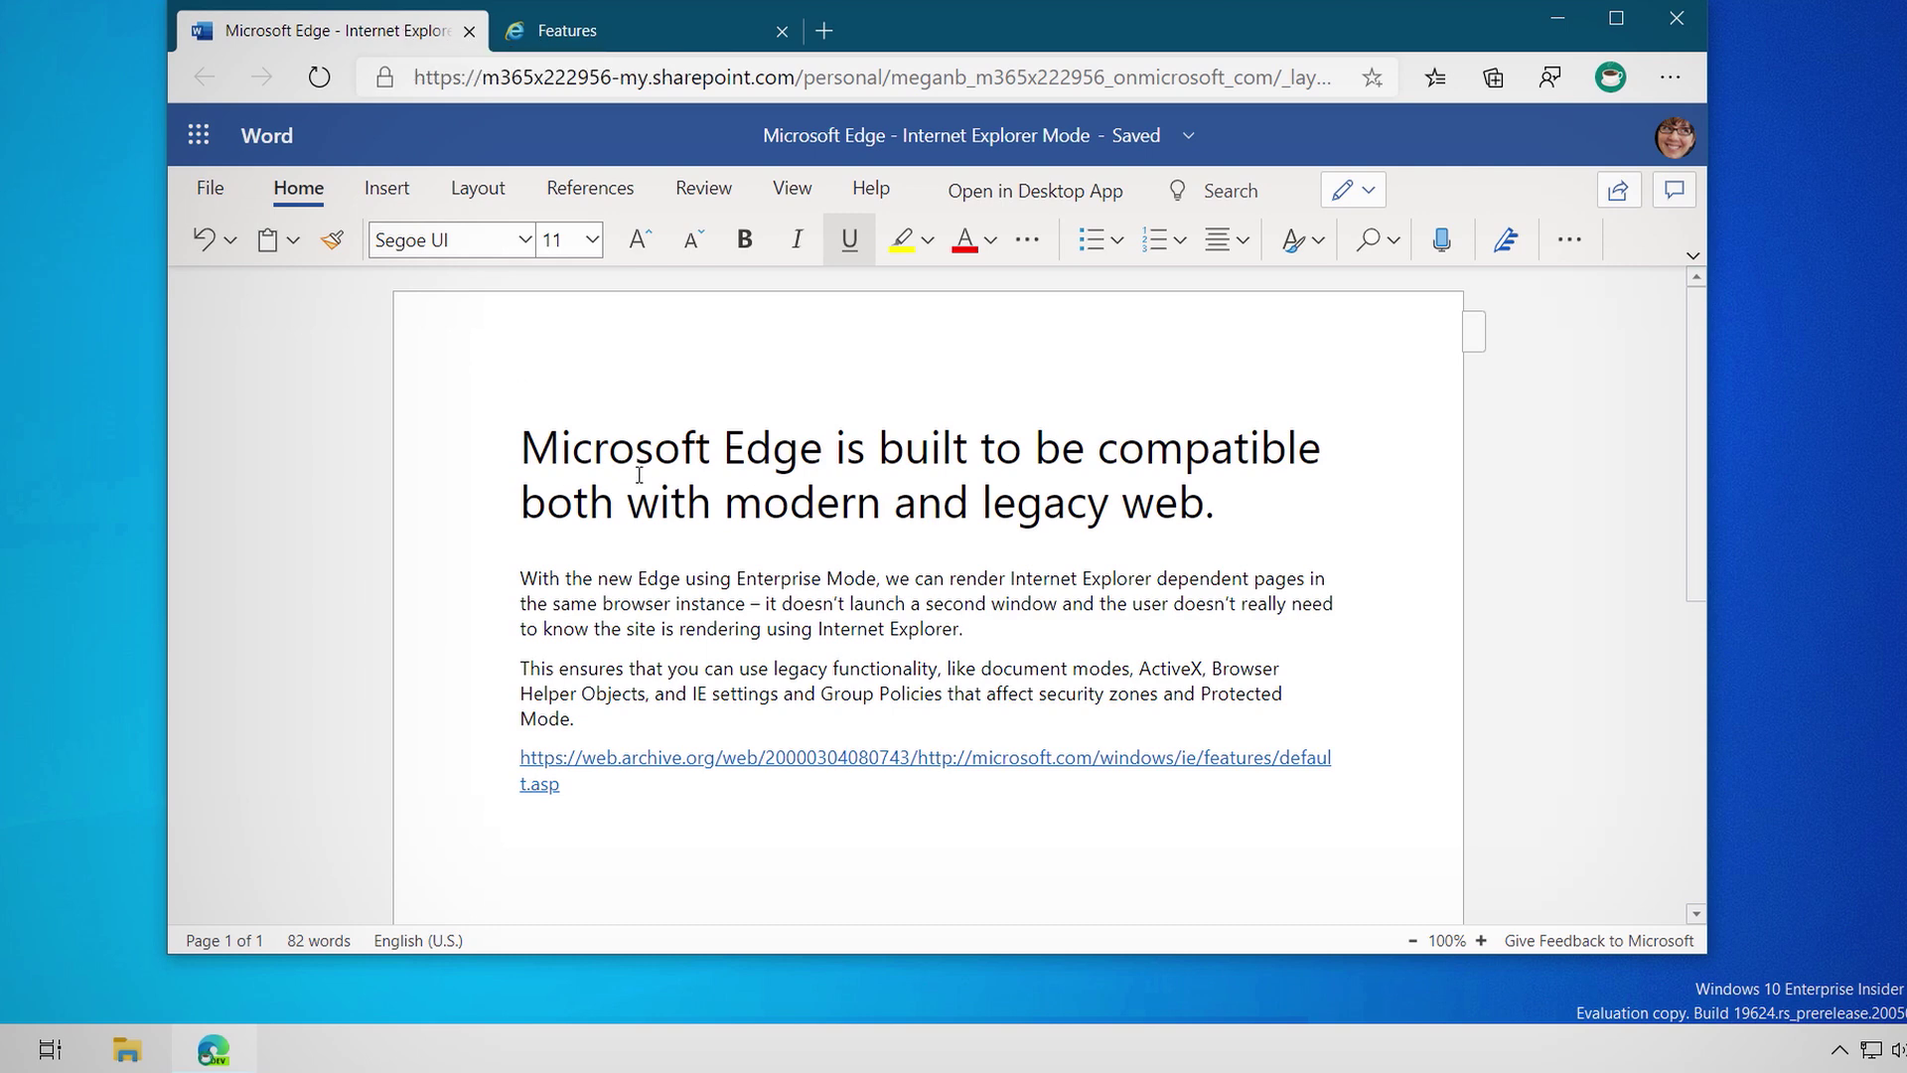
drag(562, 785, 520, 760)
right_click(545, 785)
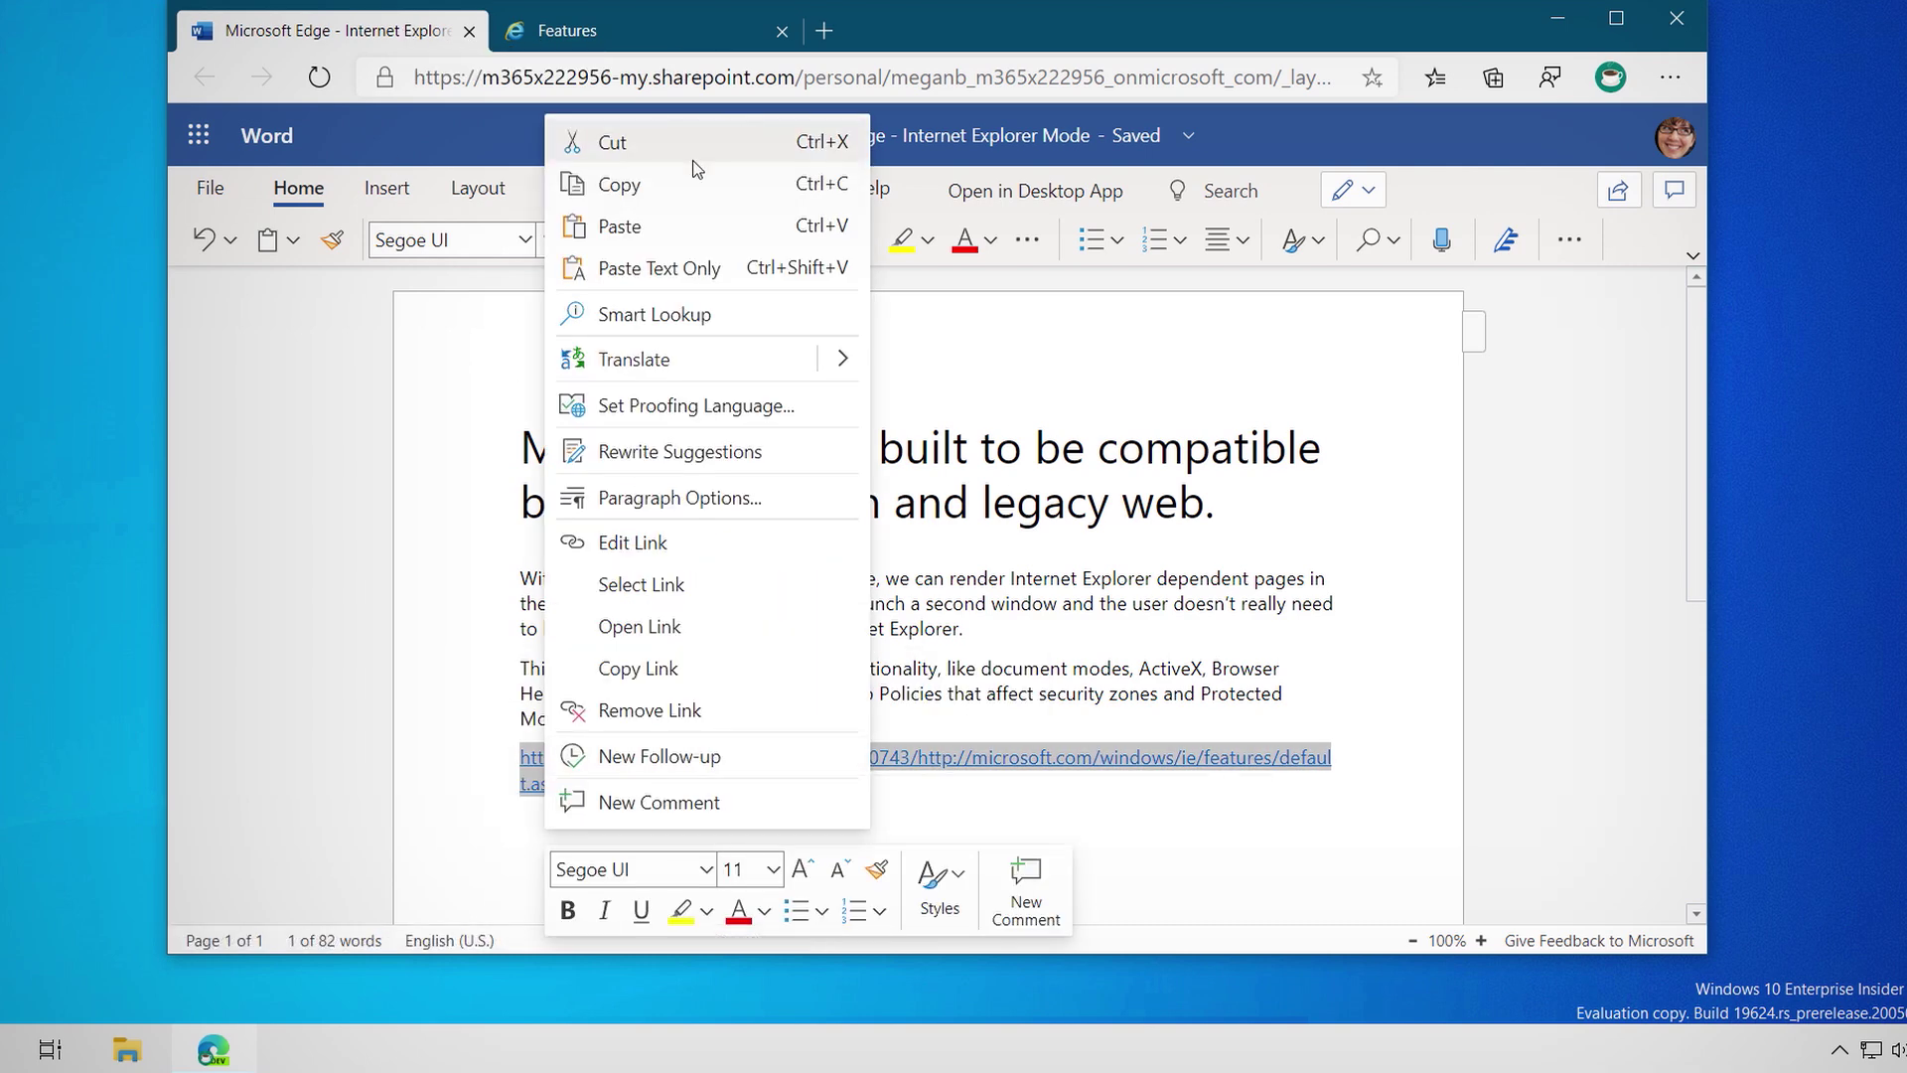
click(663, 195)
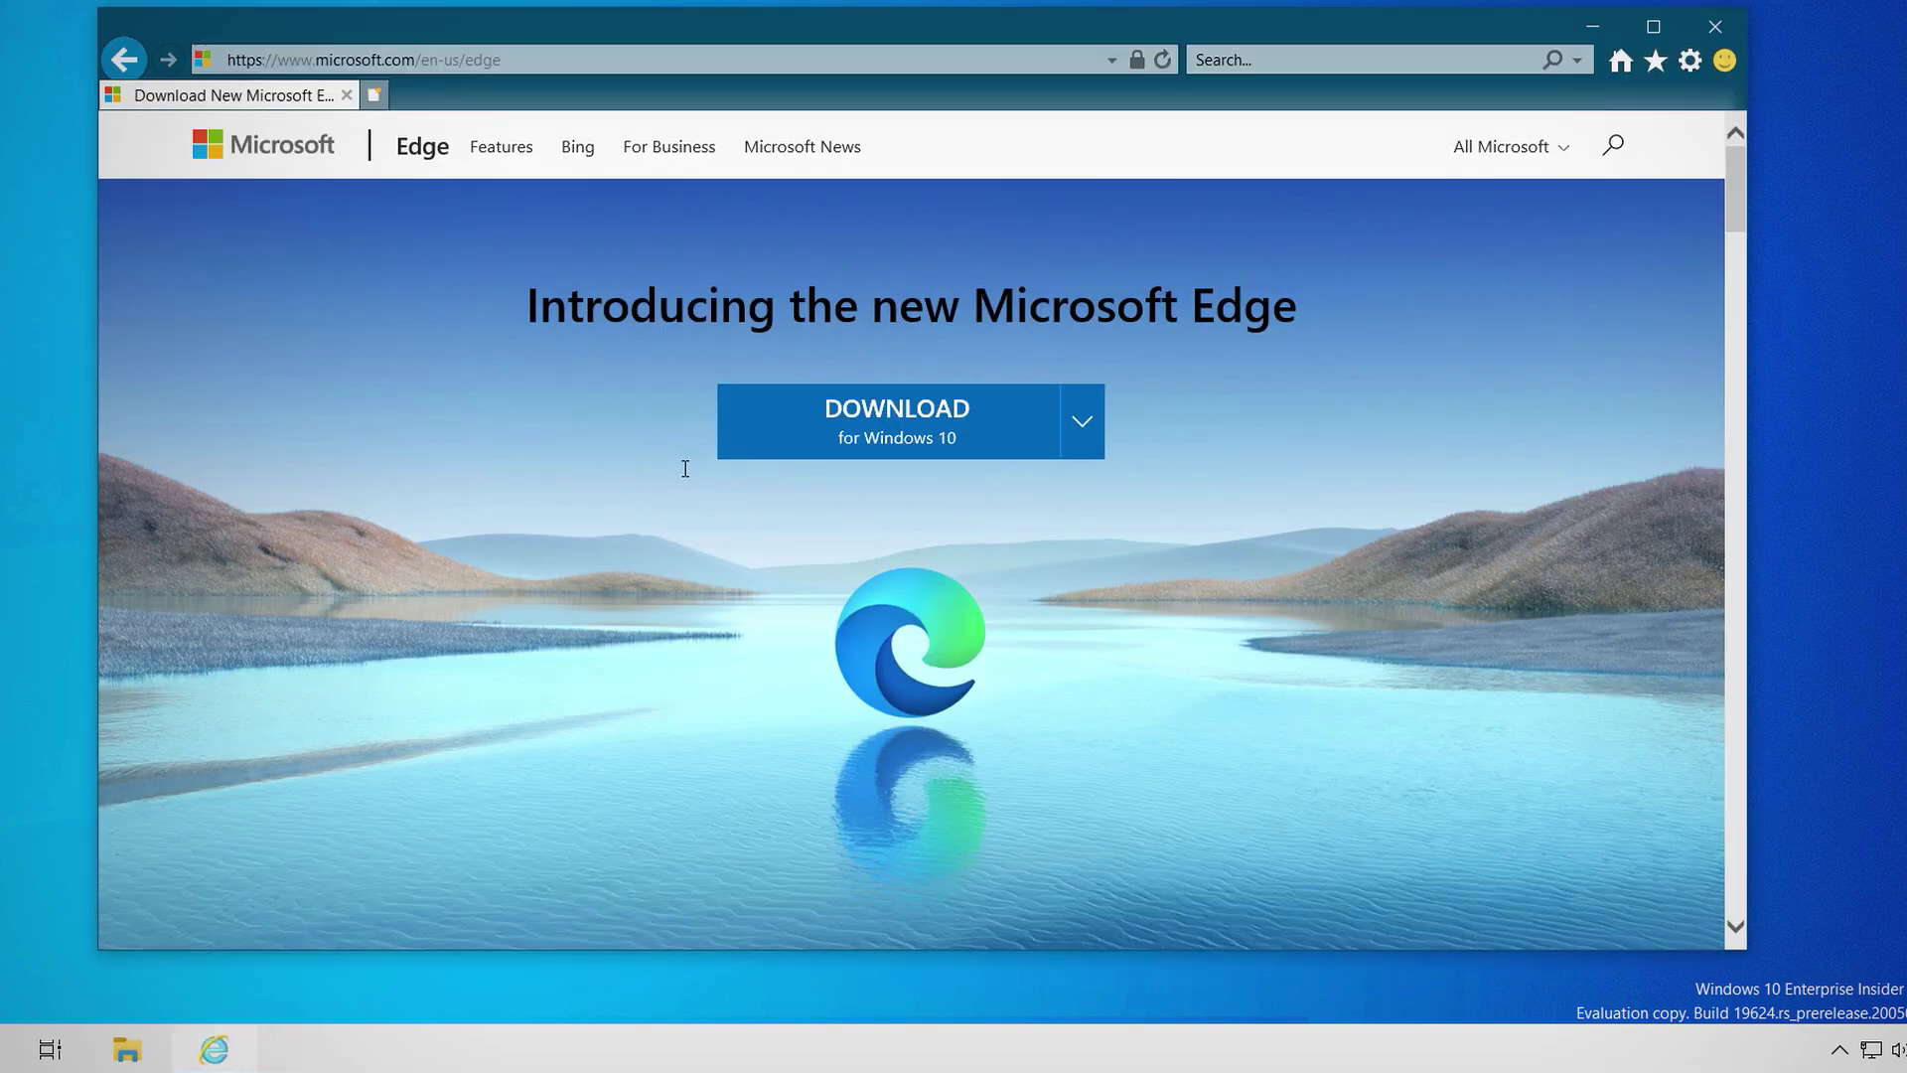
- Switch to Internet Explorer and load the copied web.archive.org address in a new tab
click(375, 97)
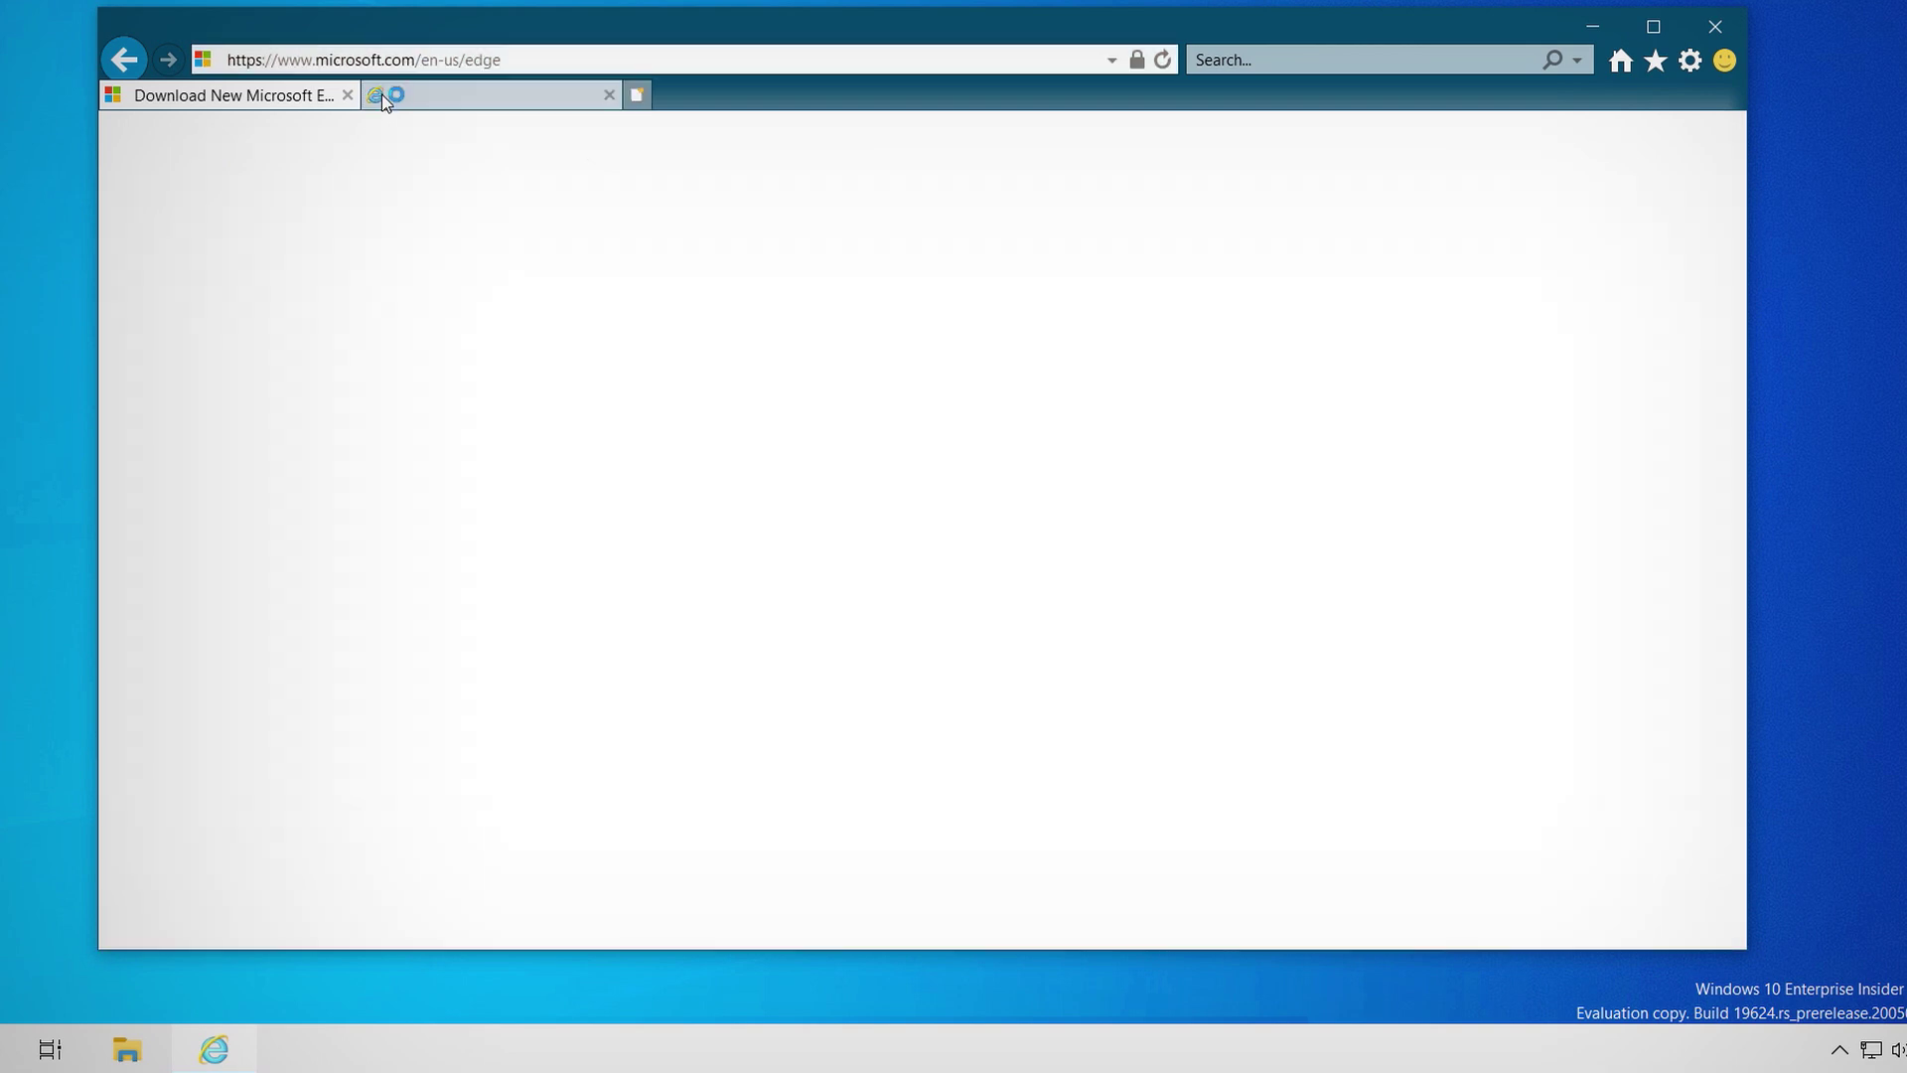
right_click(388, 60)
click(268, 162)
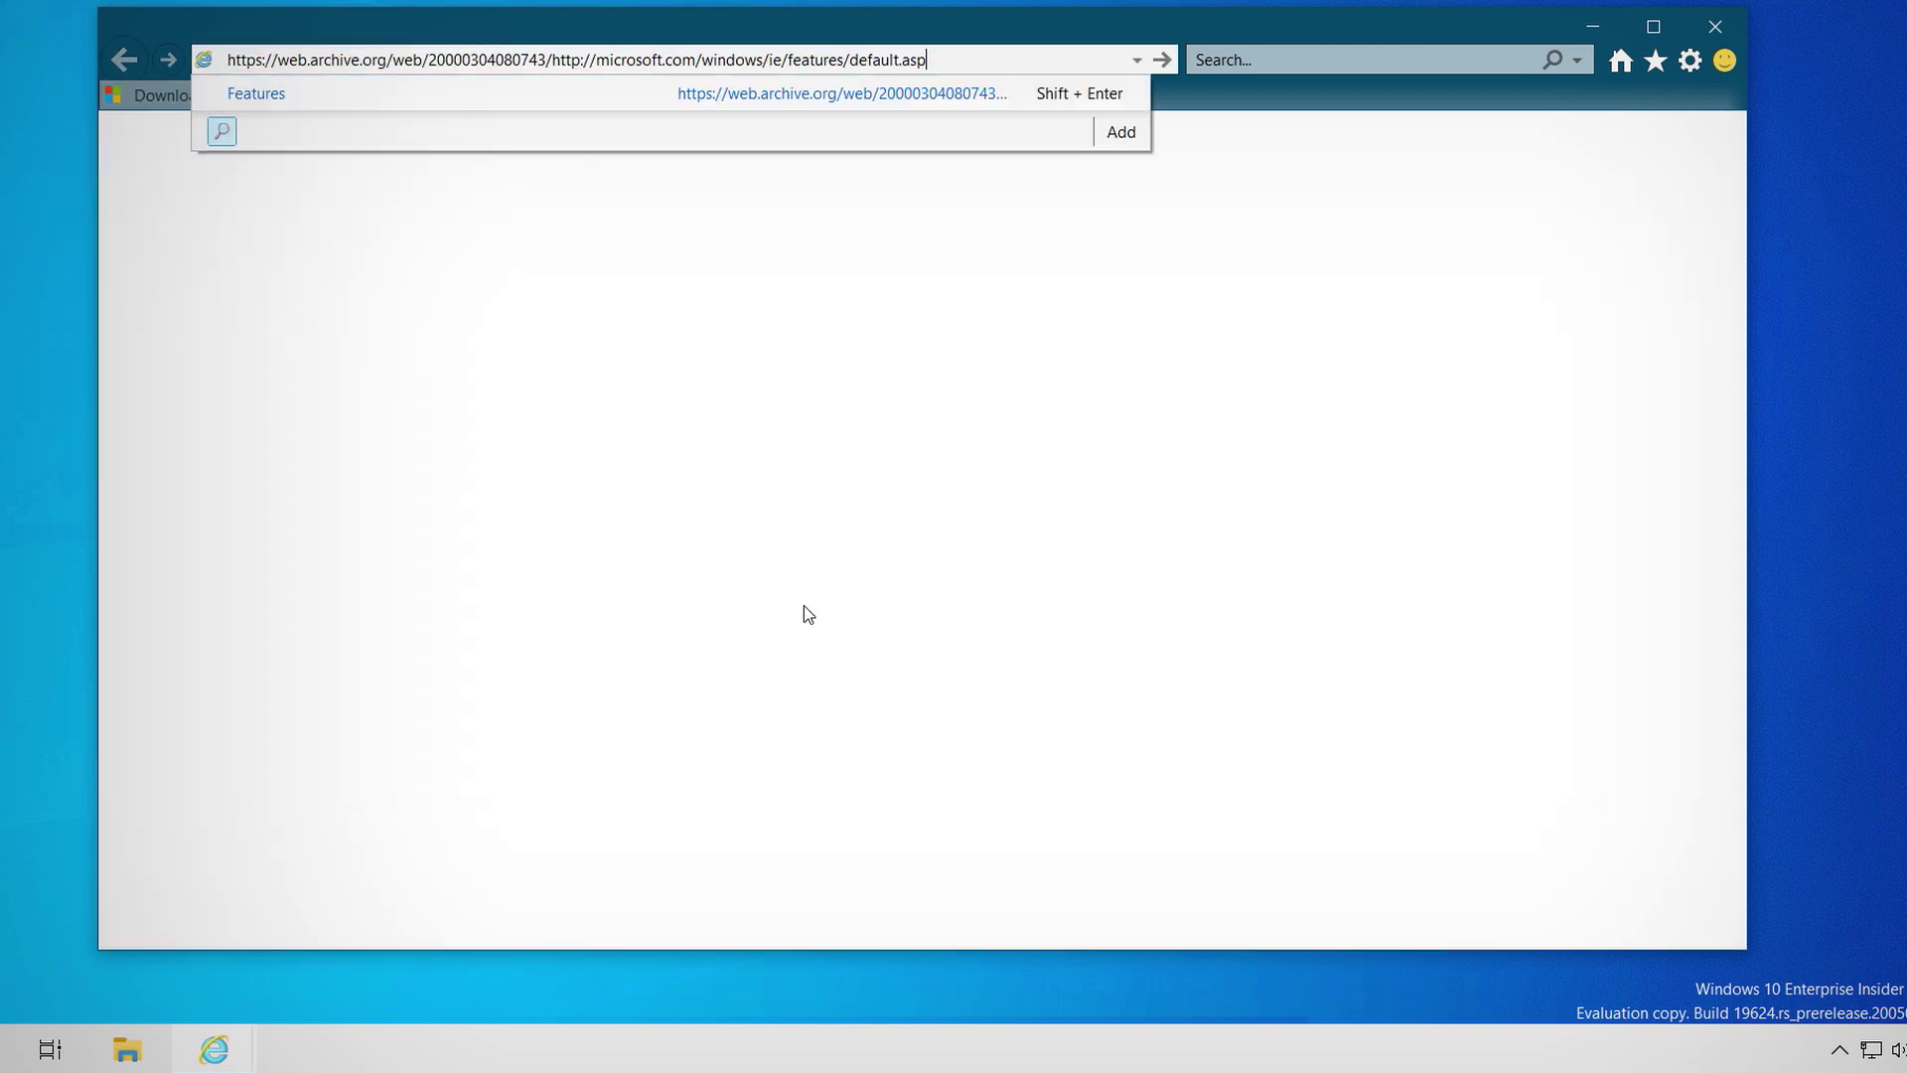
key(Return)
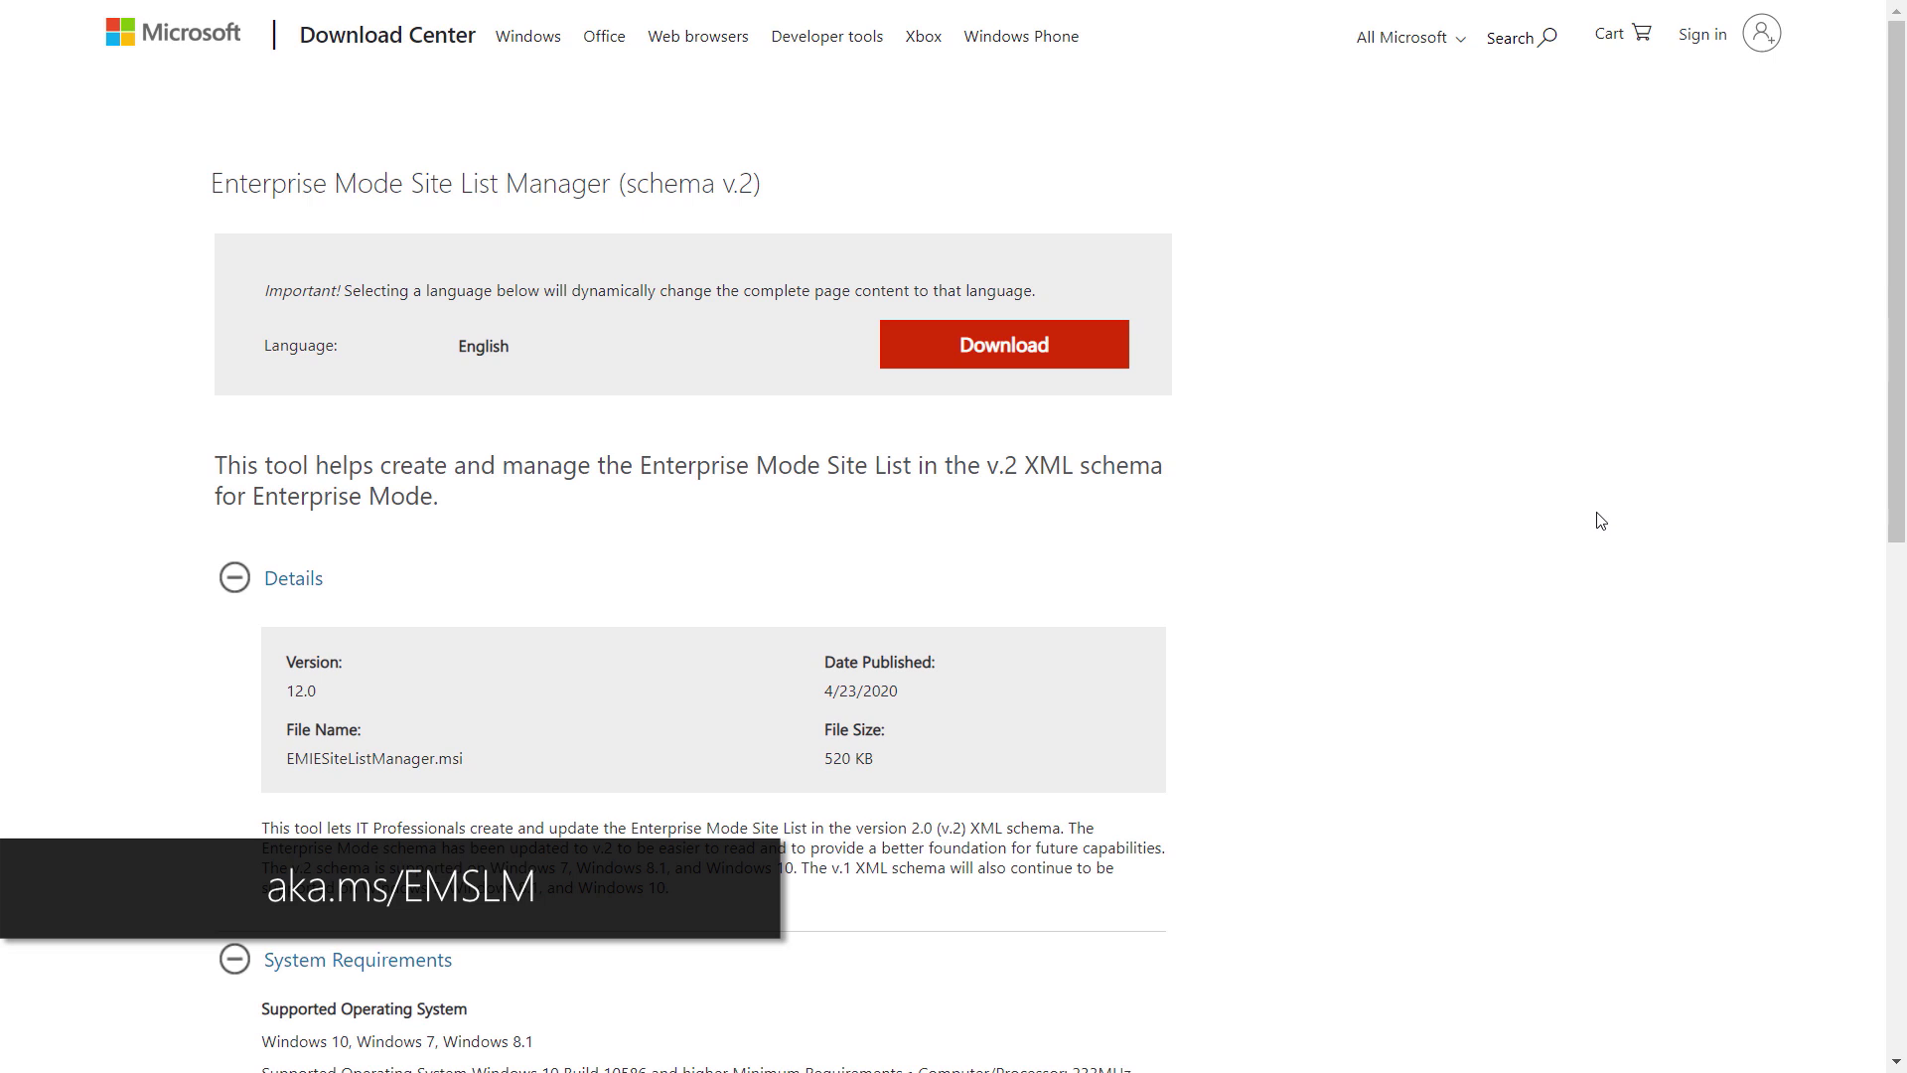
- Read through the Enterprise Mode Site List Manager (schema v.2) download page
scroll(1598, 522, down, 2)
scroll(1601, 524, down, 2)
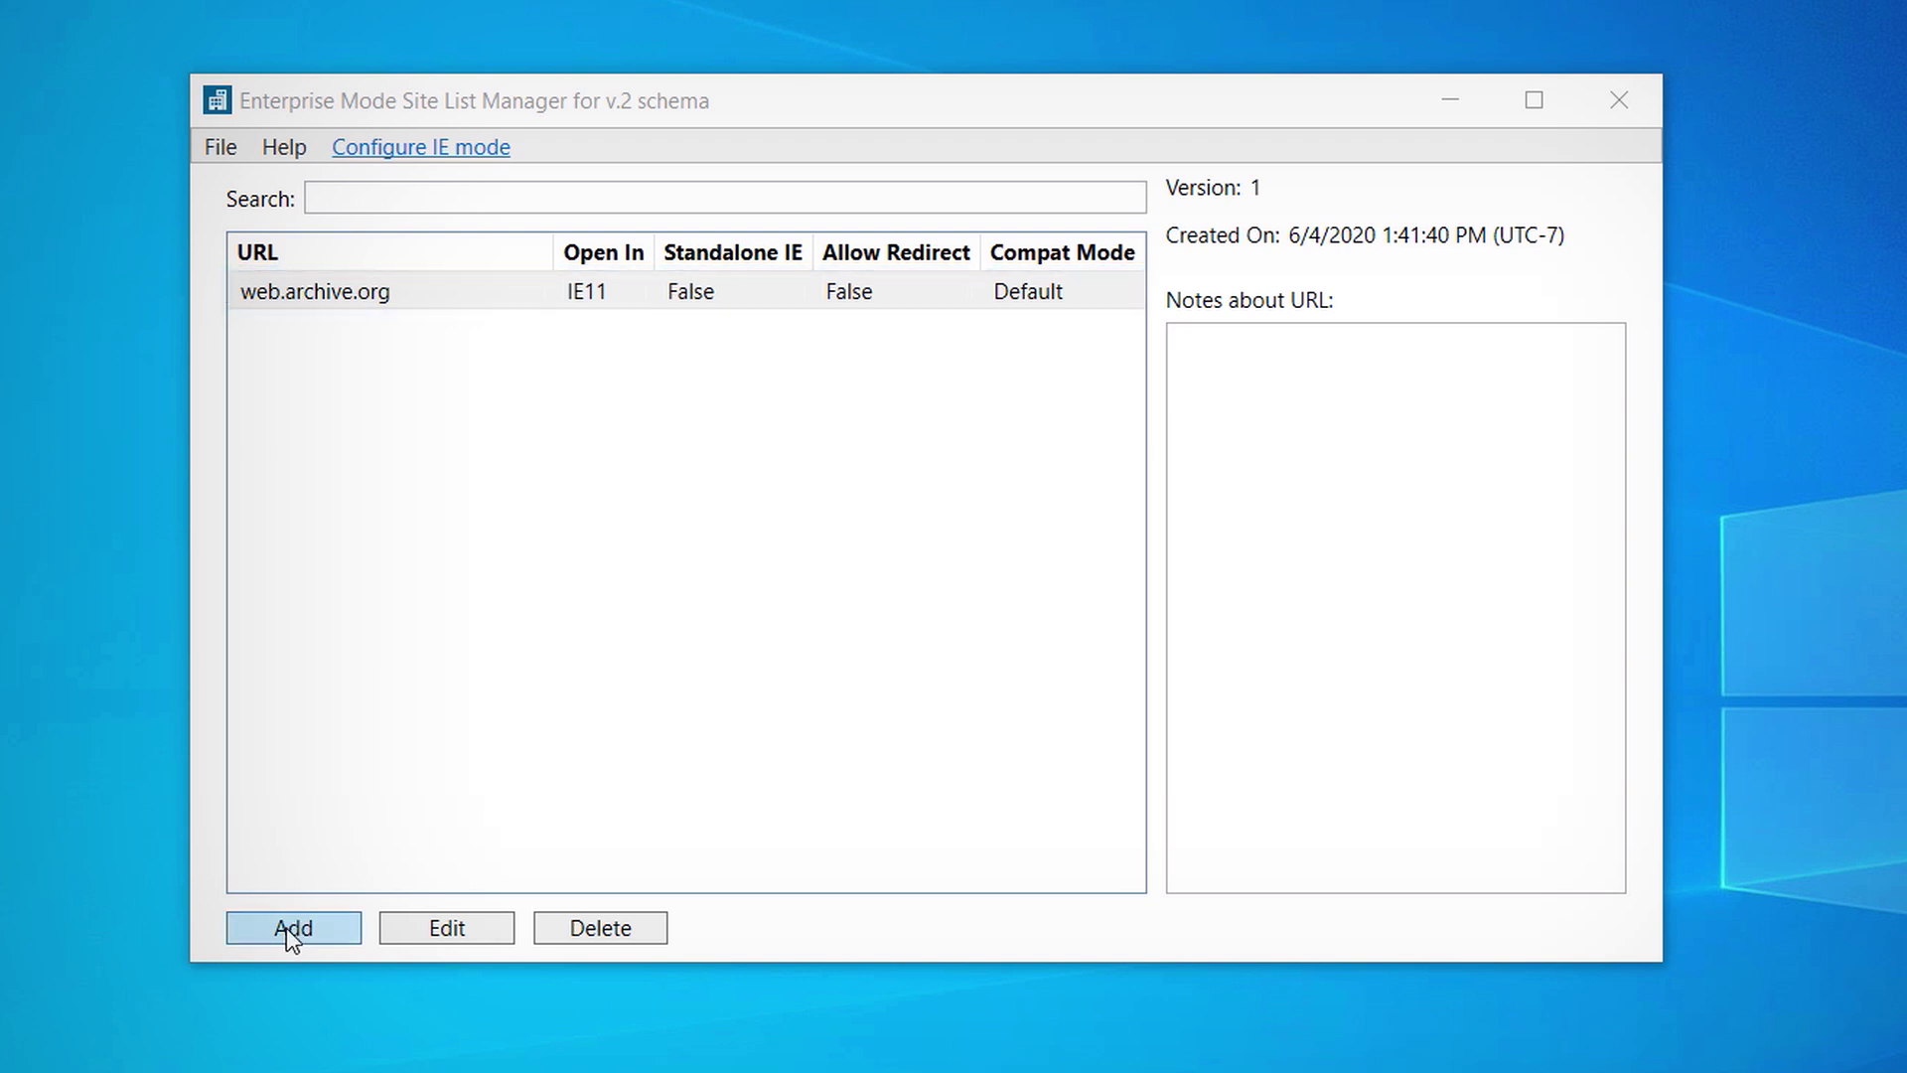
- Add contoso.com to the Enterprise Mode site list, opening in IE11 with Default Mode compatibility, and save the entry
click(286, 928)
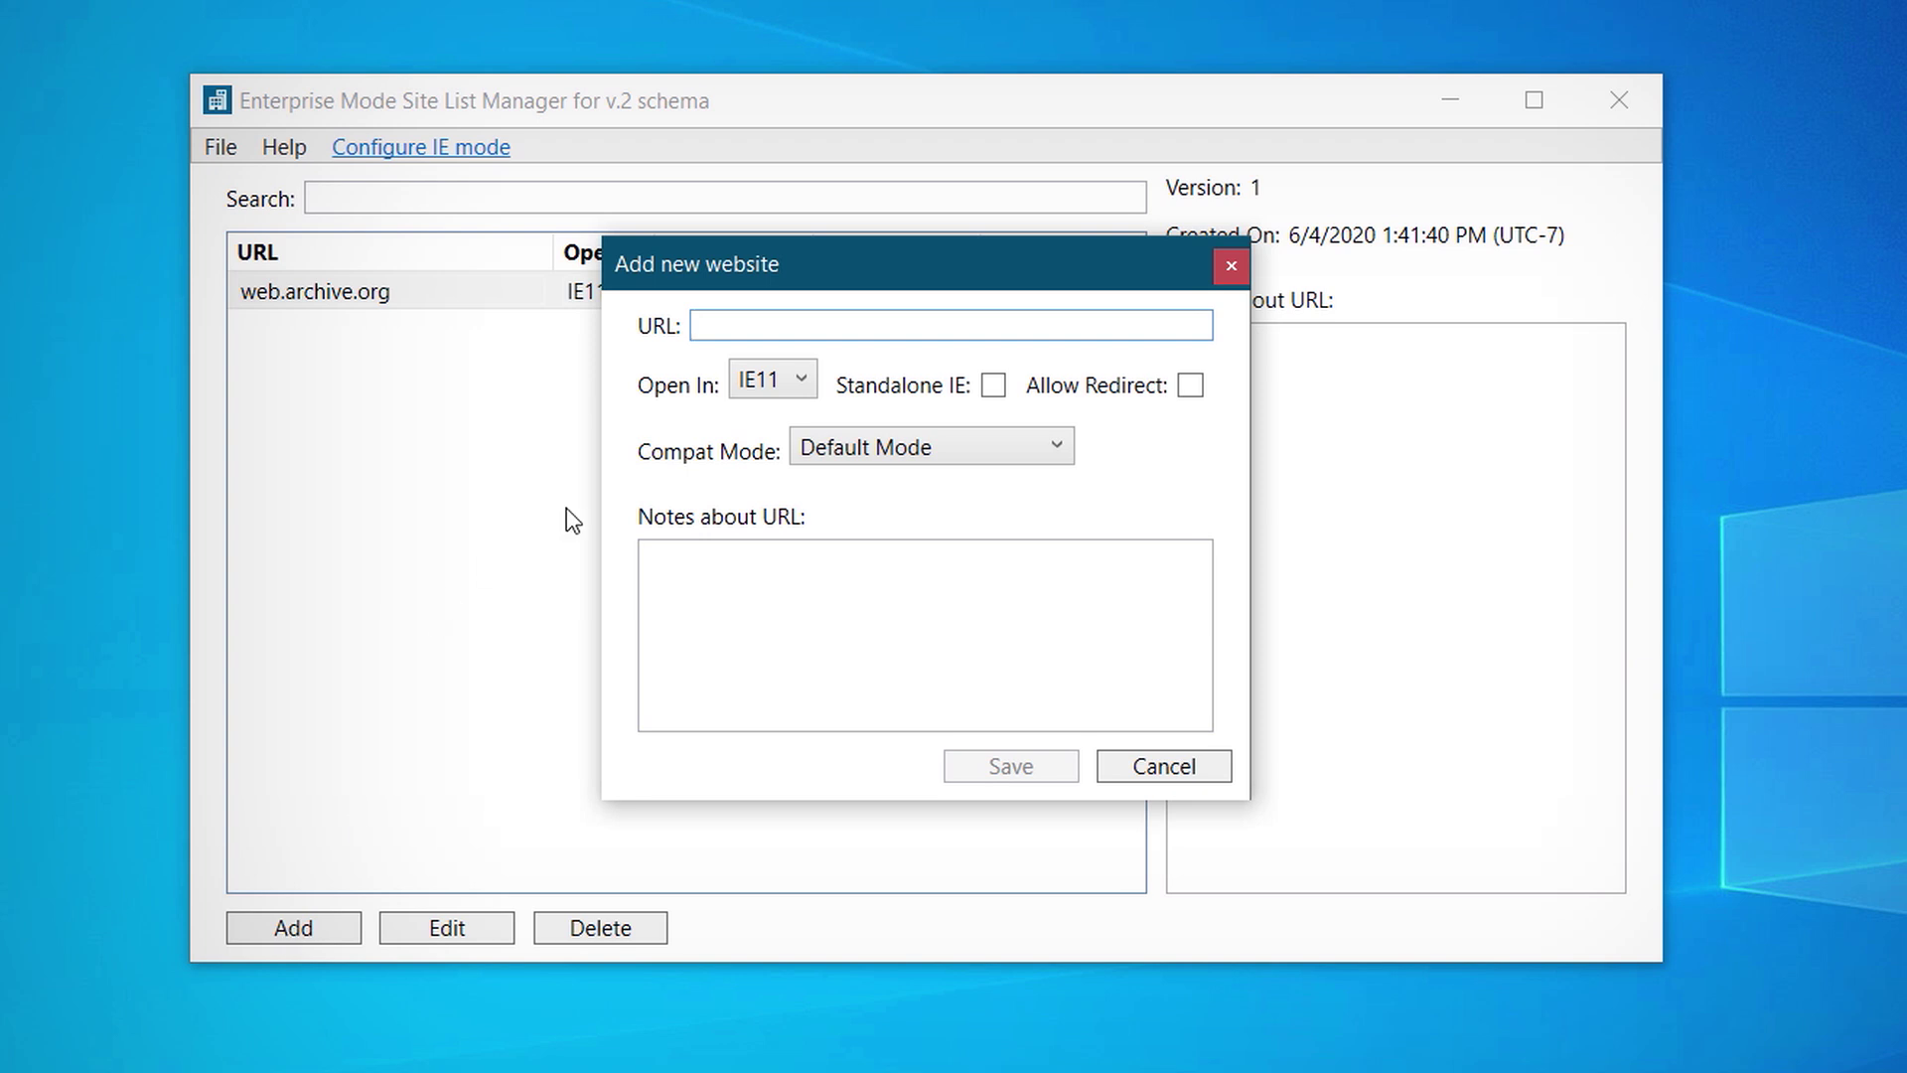
text(contoso.com)
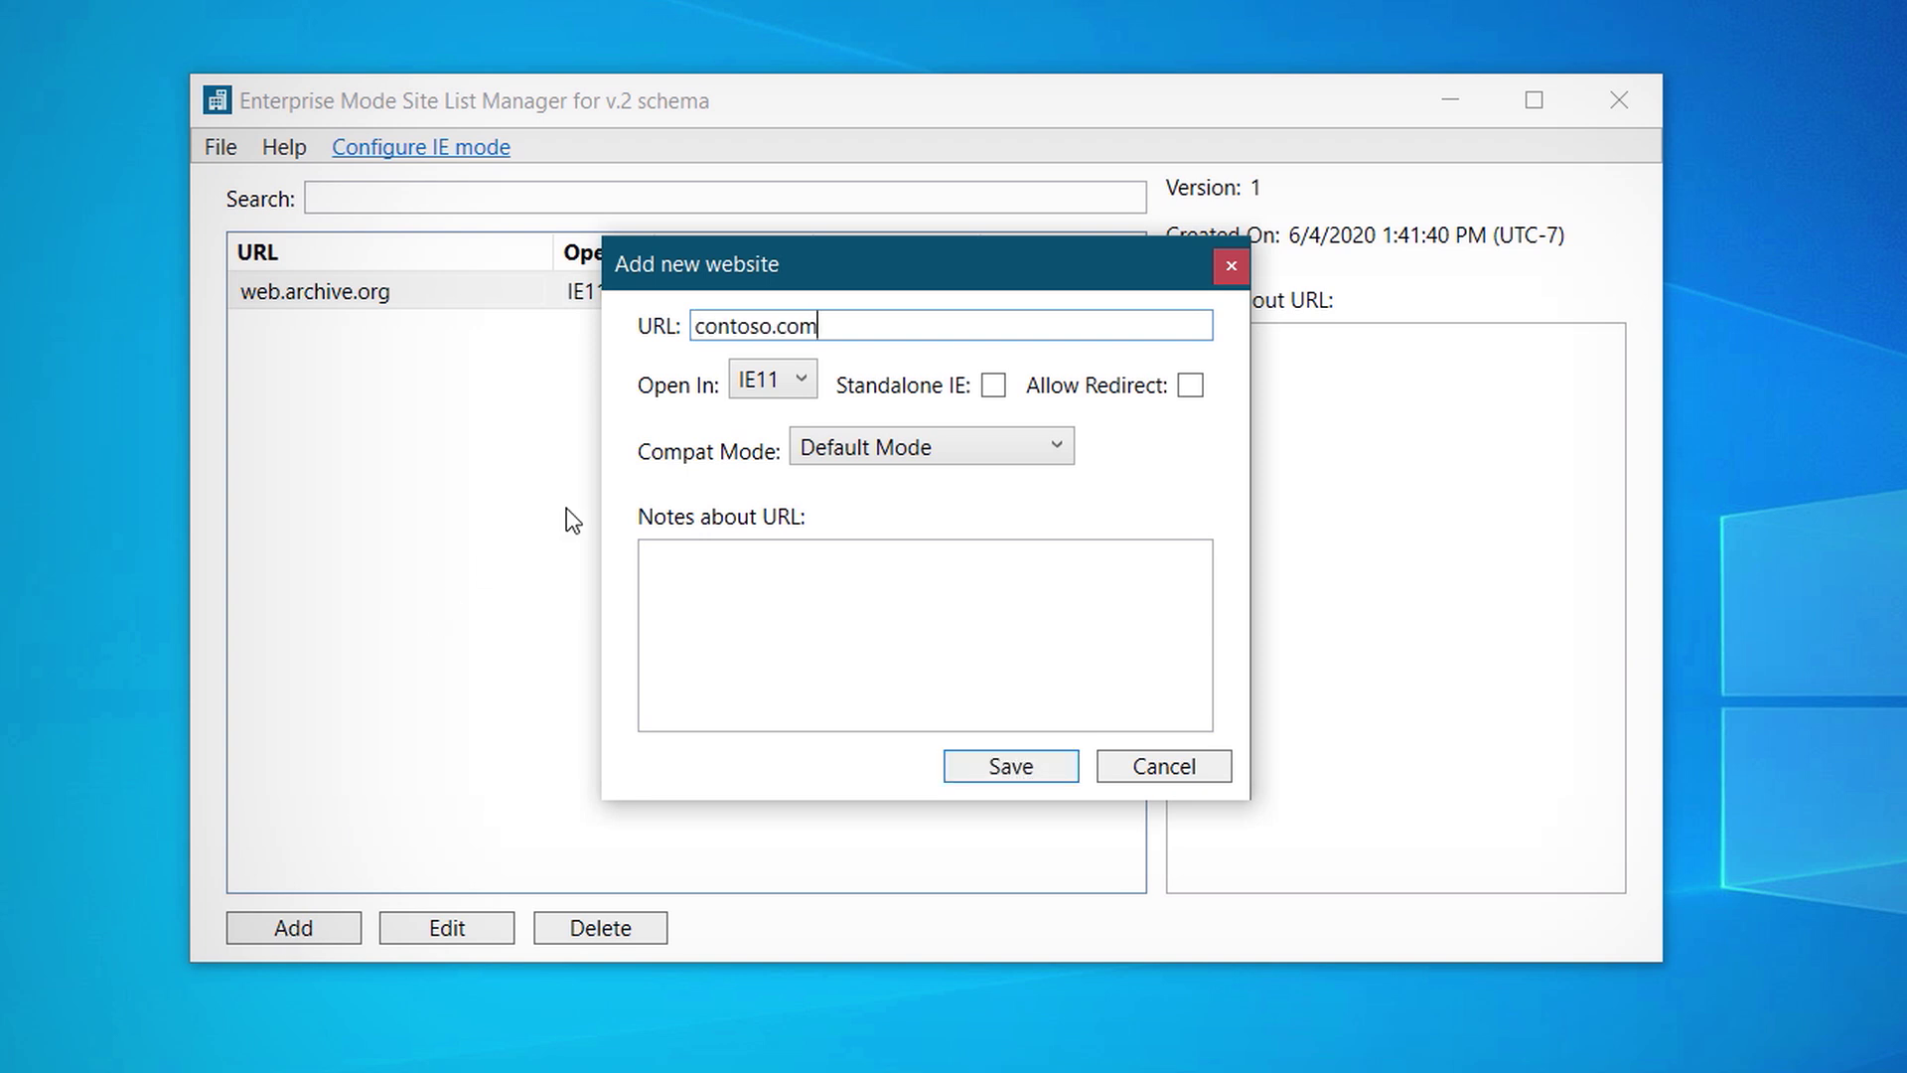
click(797, 394)
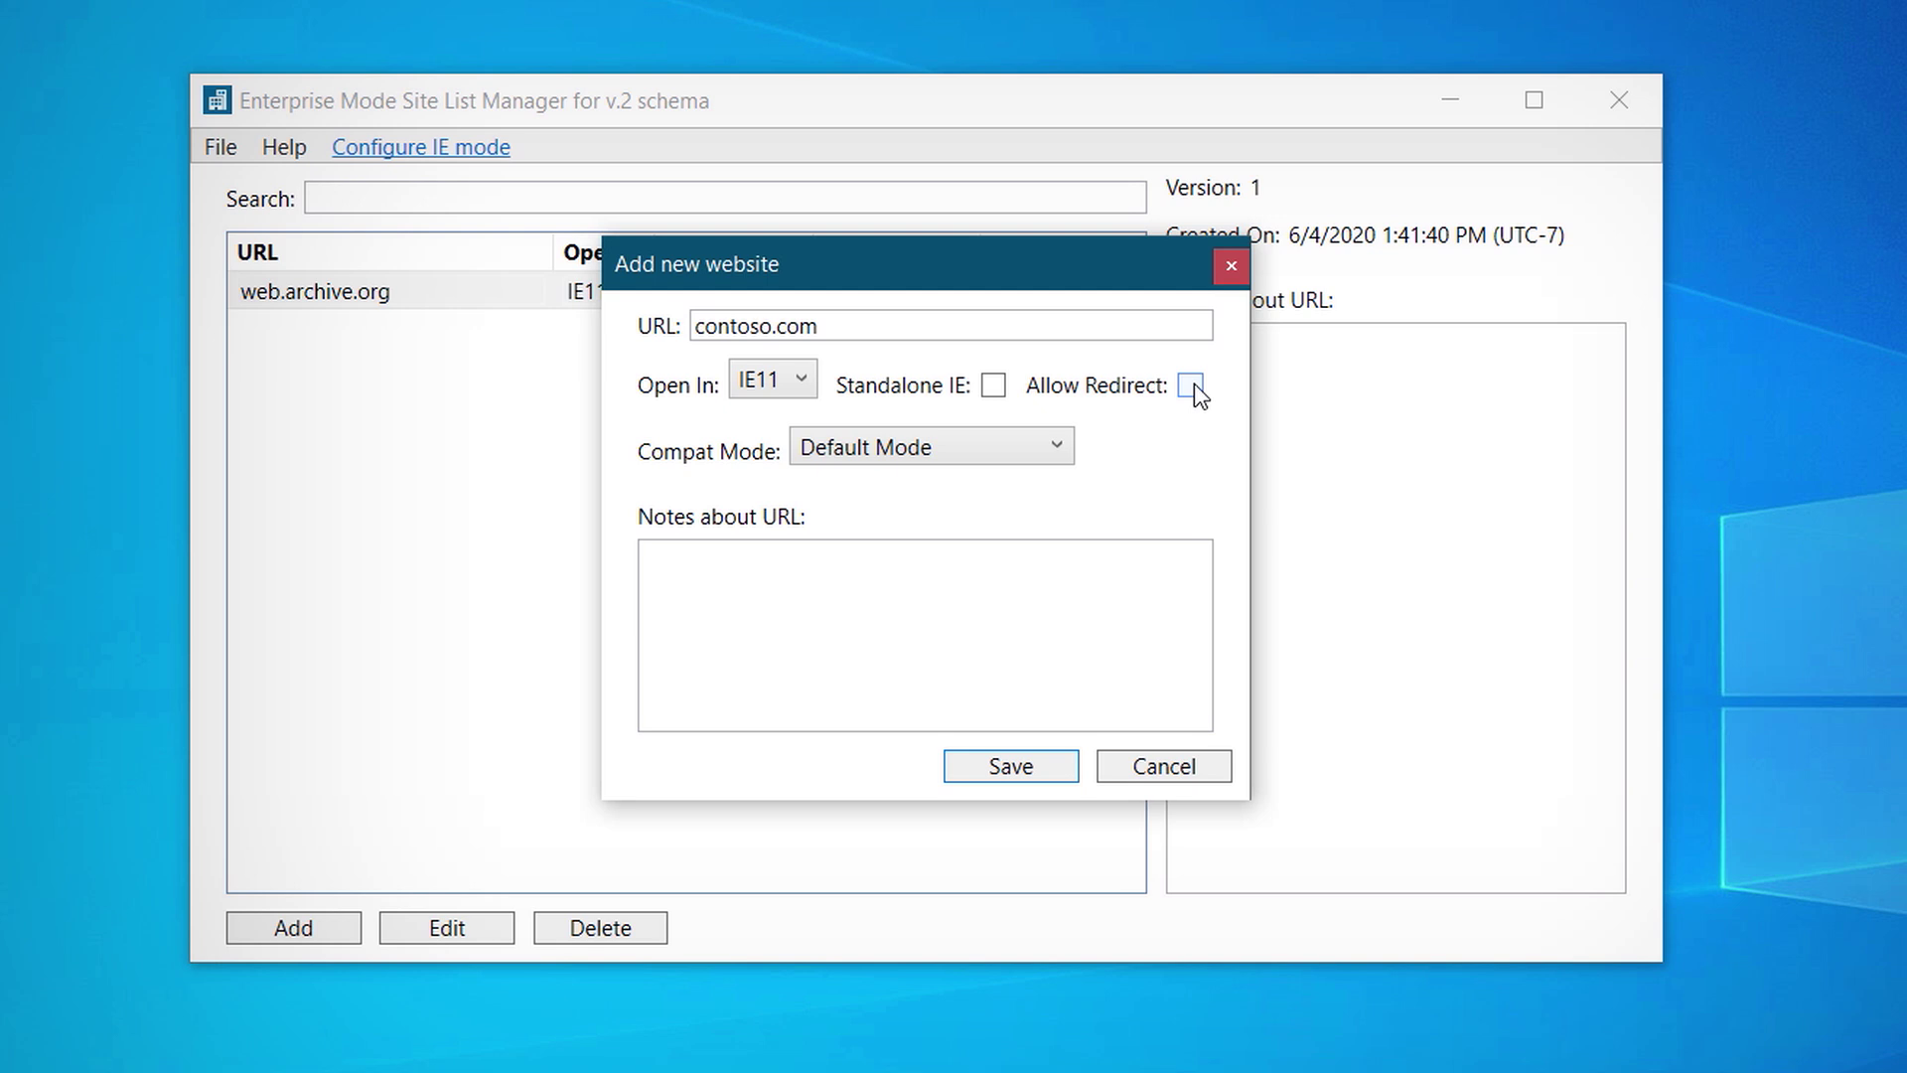
click(968, 450)
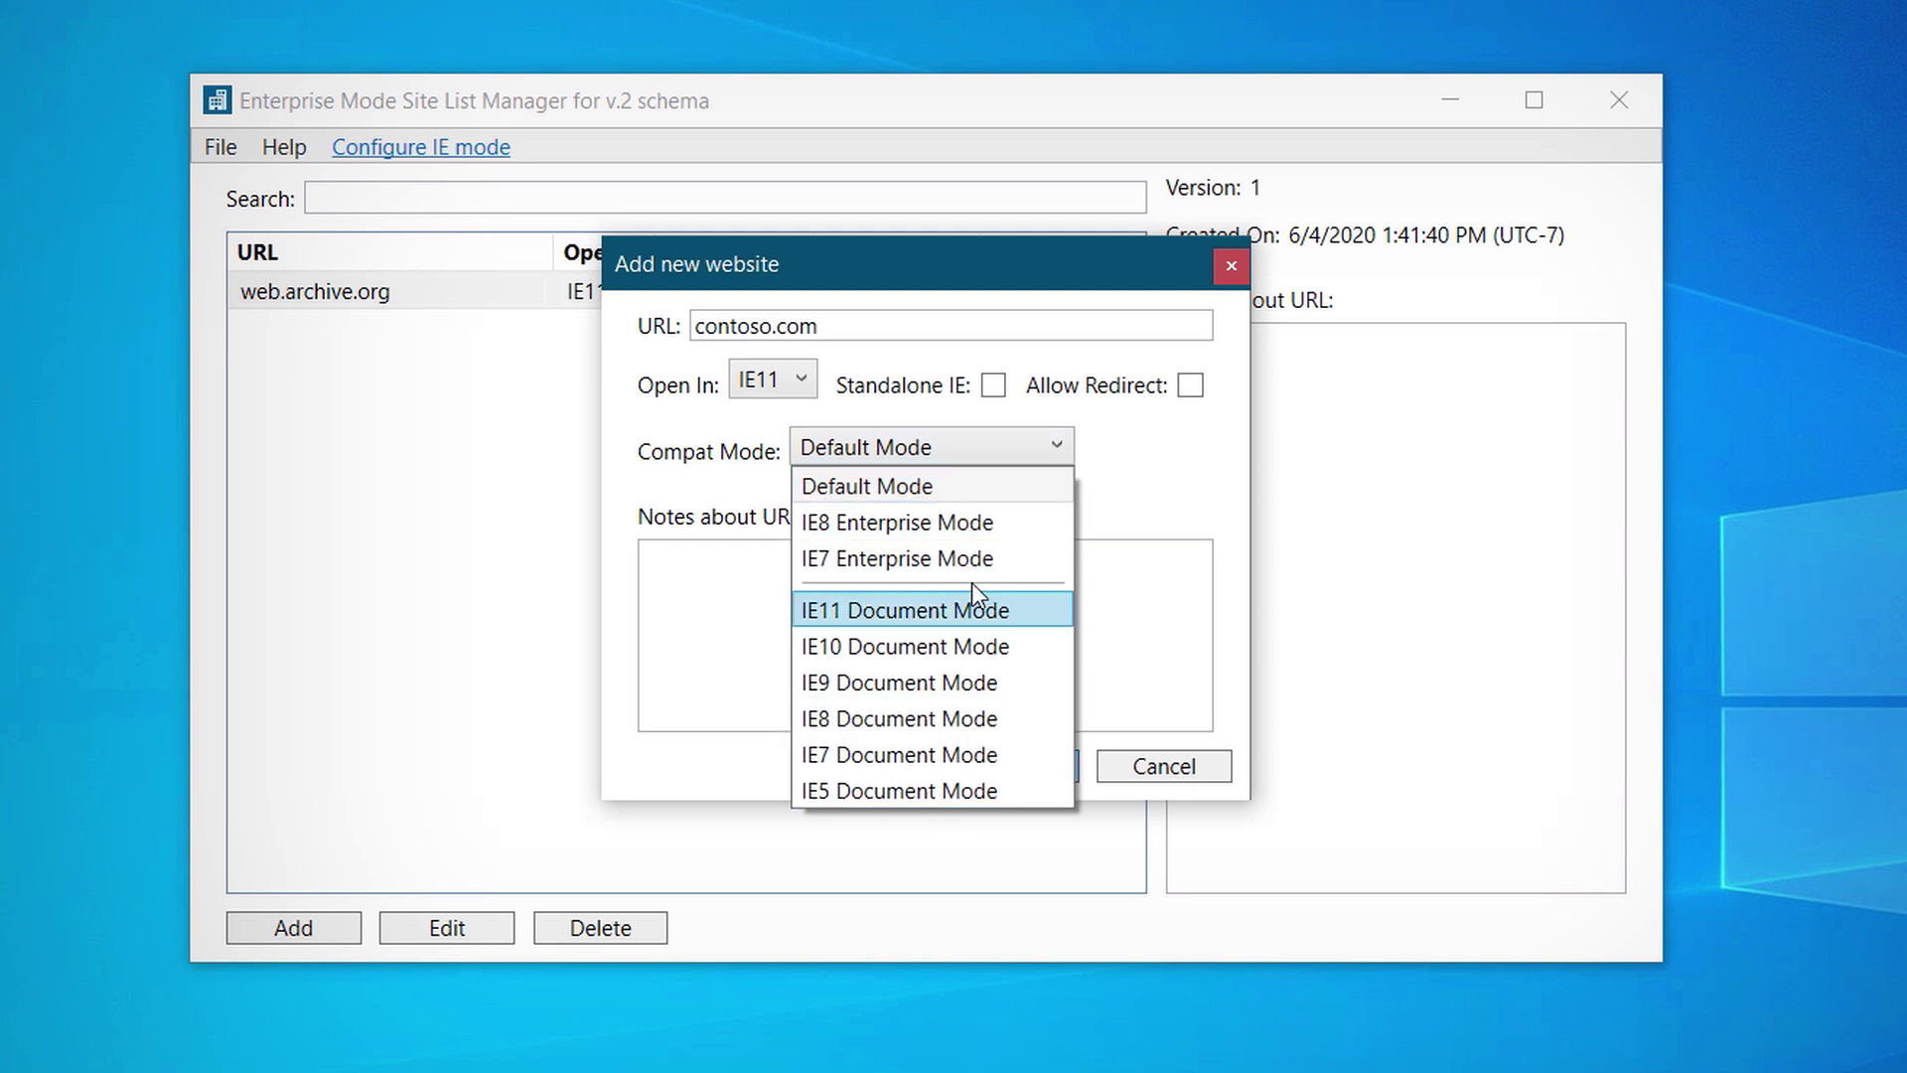
click(977, 449)
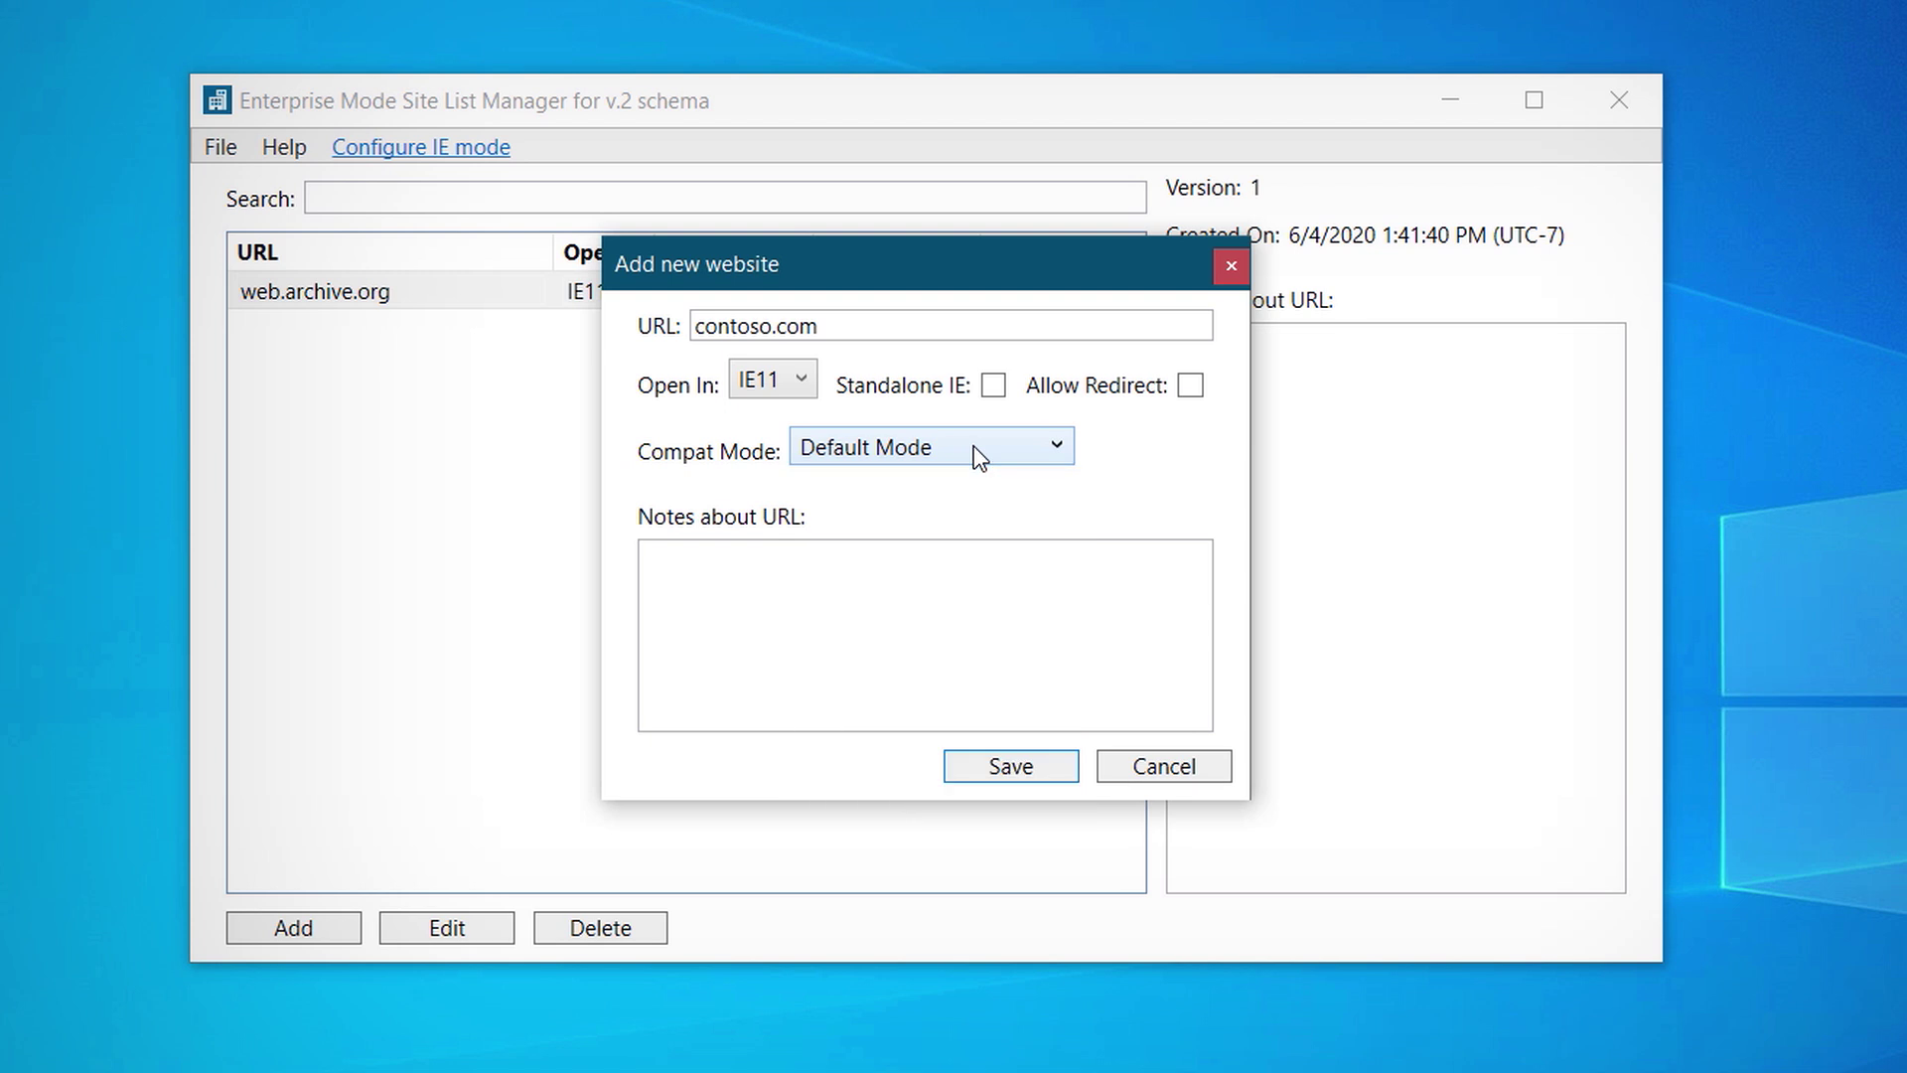
click(1010, 766)
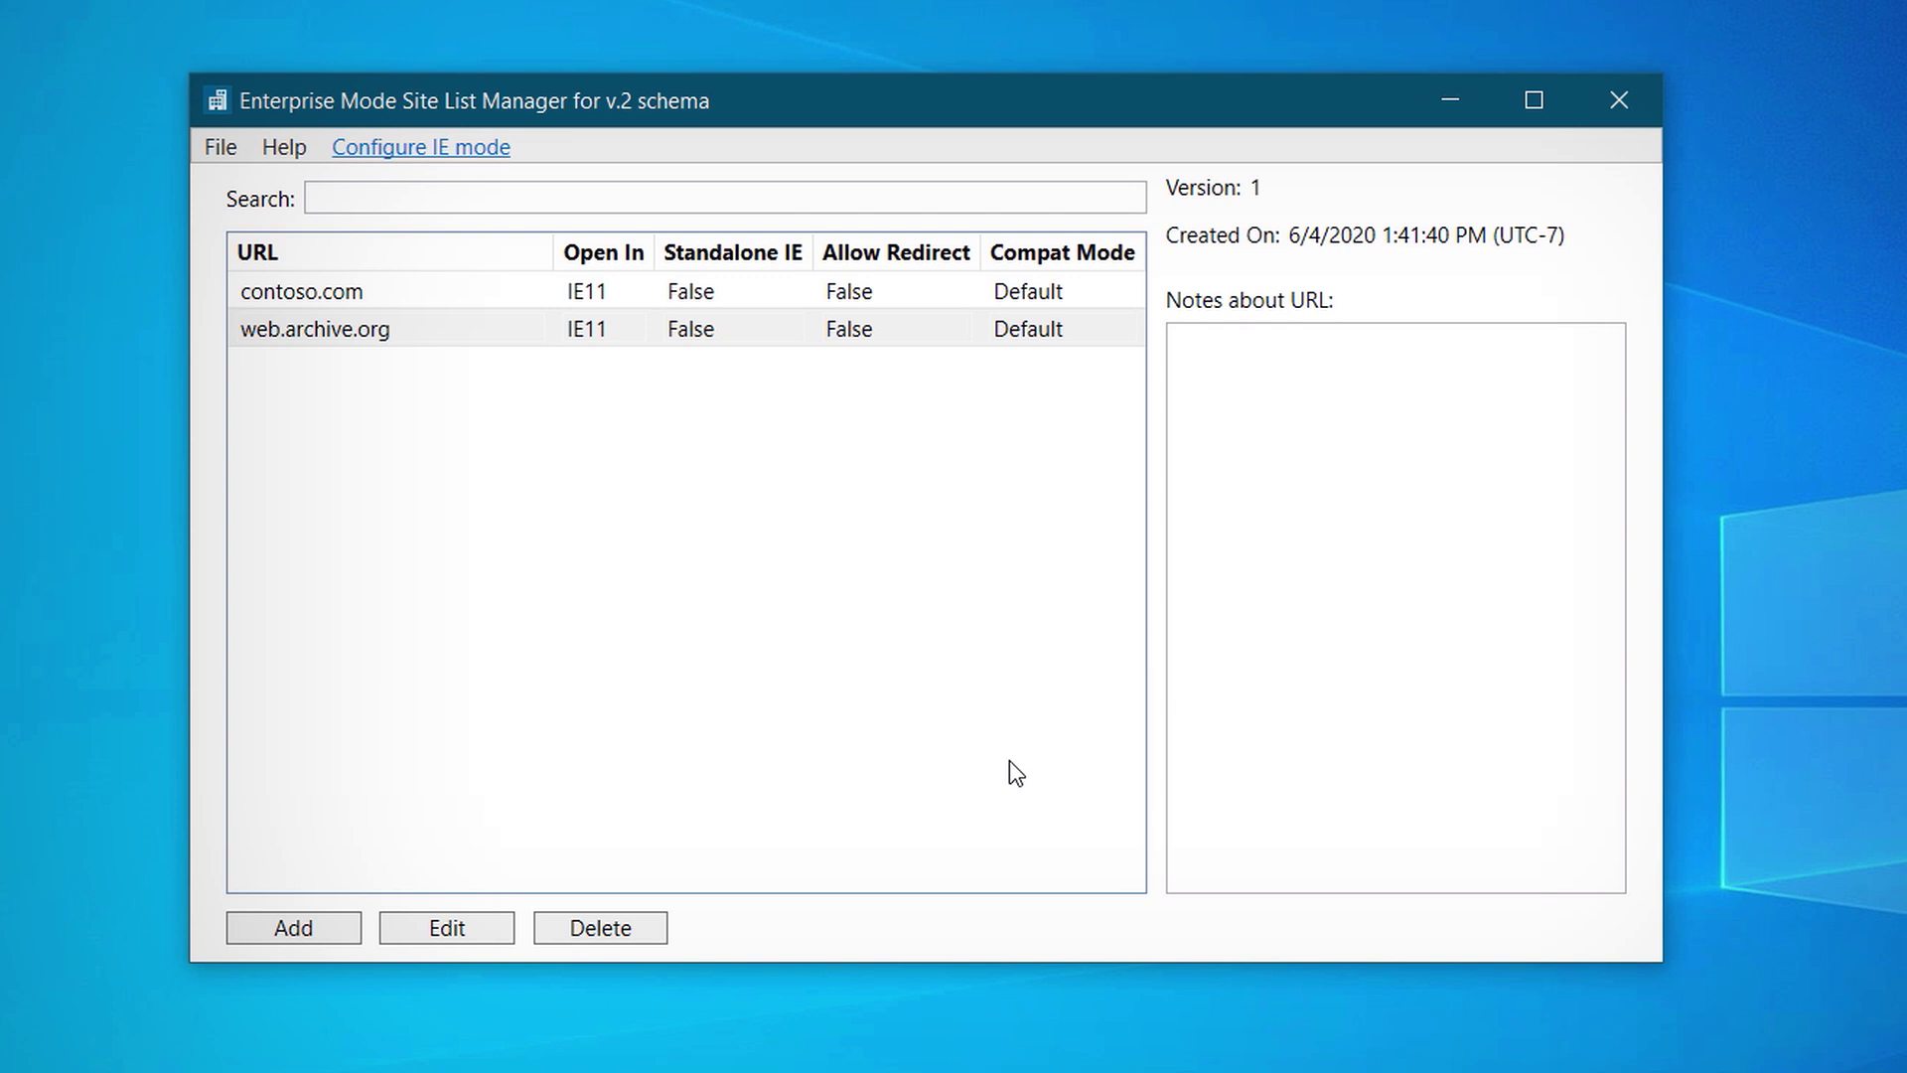
- Save the site list to XML in the Downloads folder, using the existing webarchive.xml file
click(231, 150)
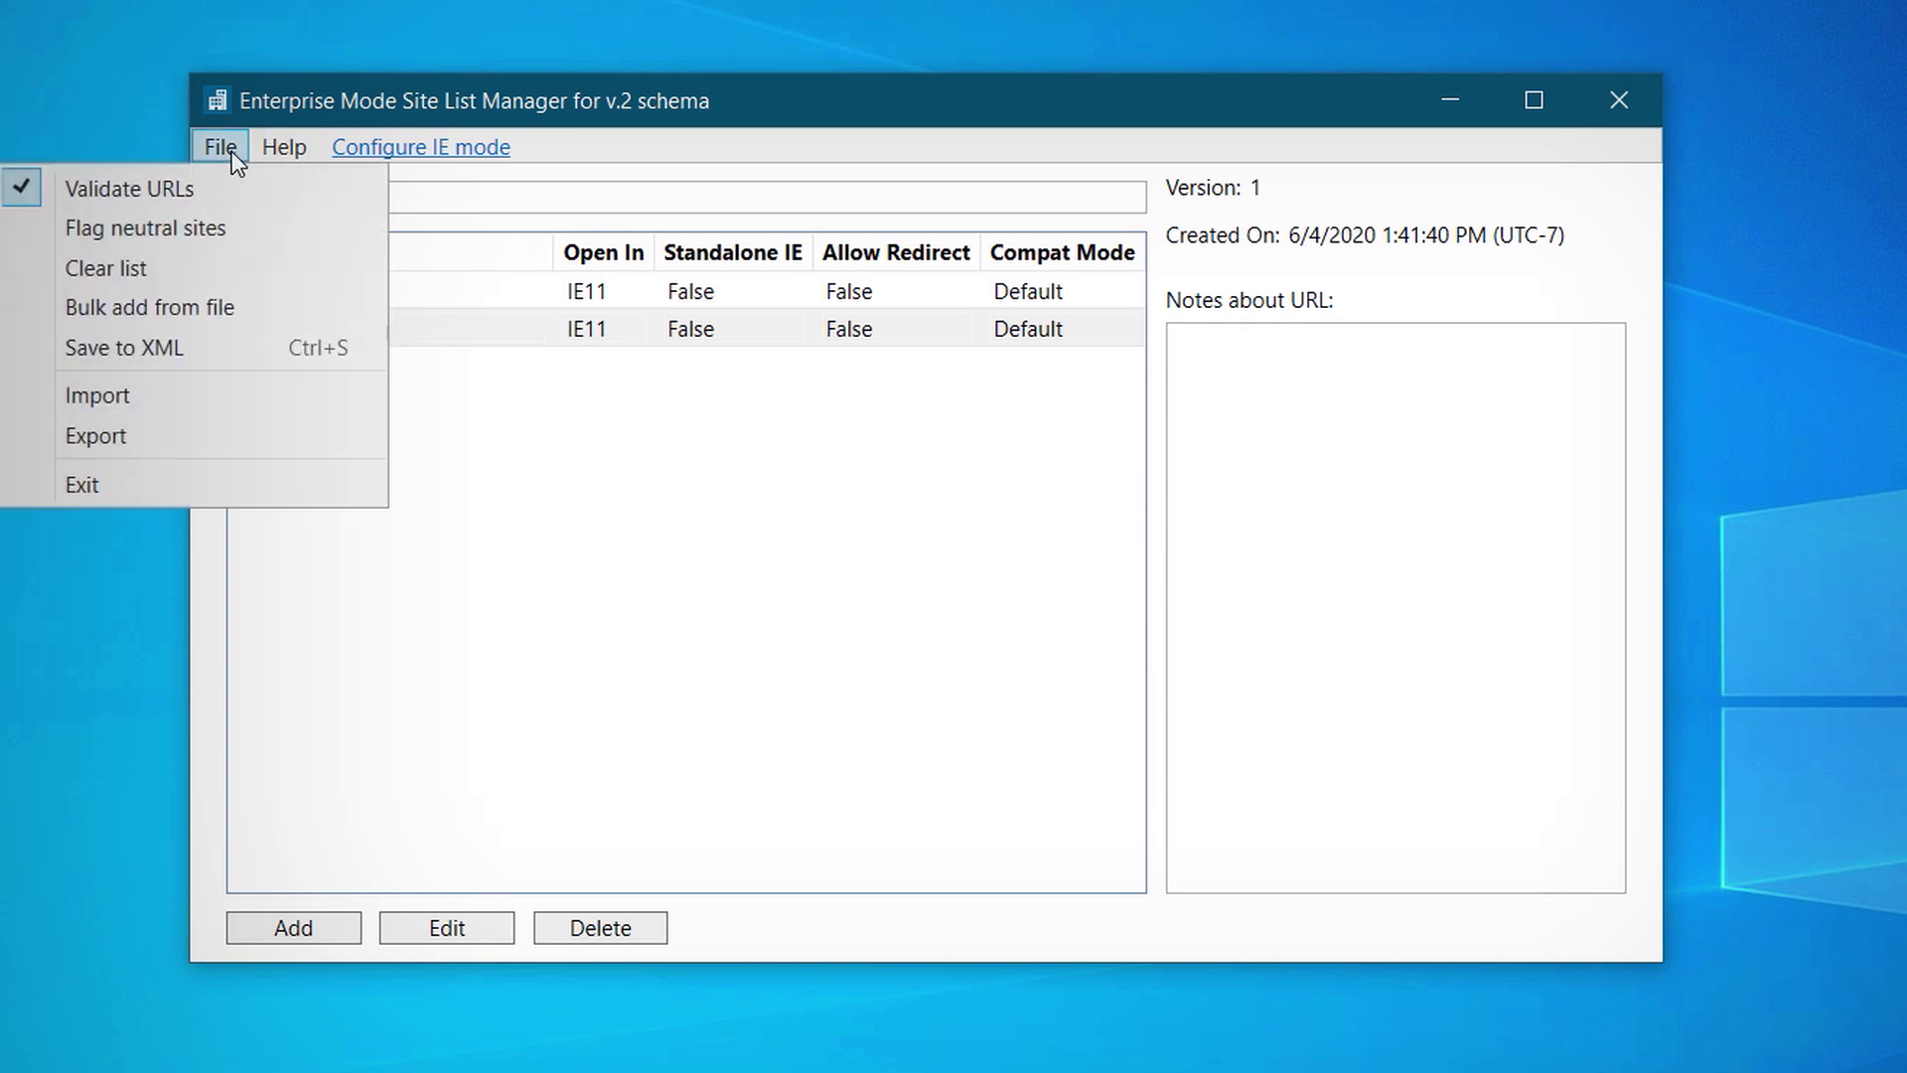
click(182, 359)
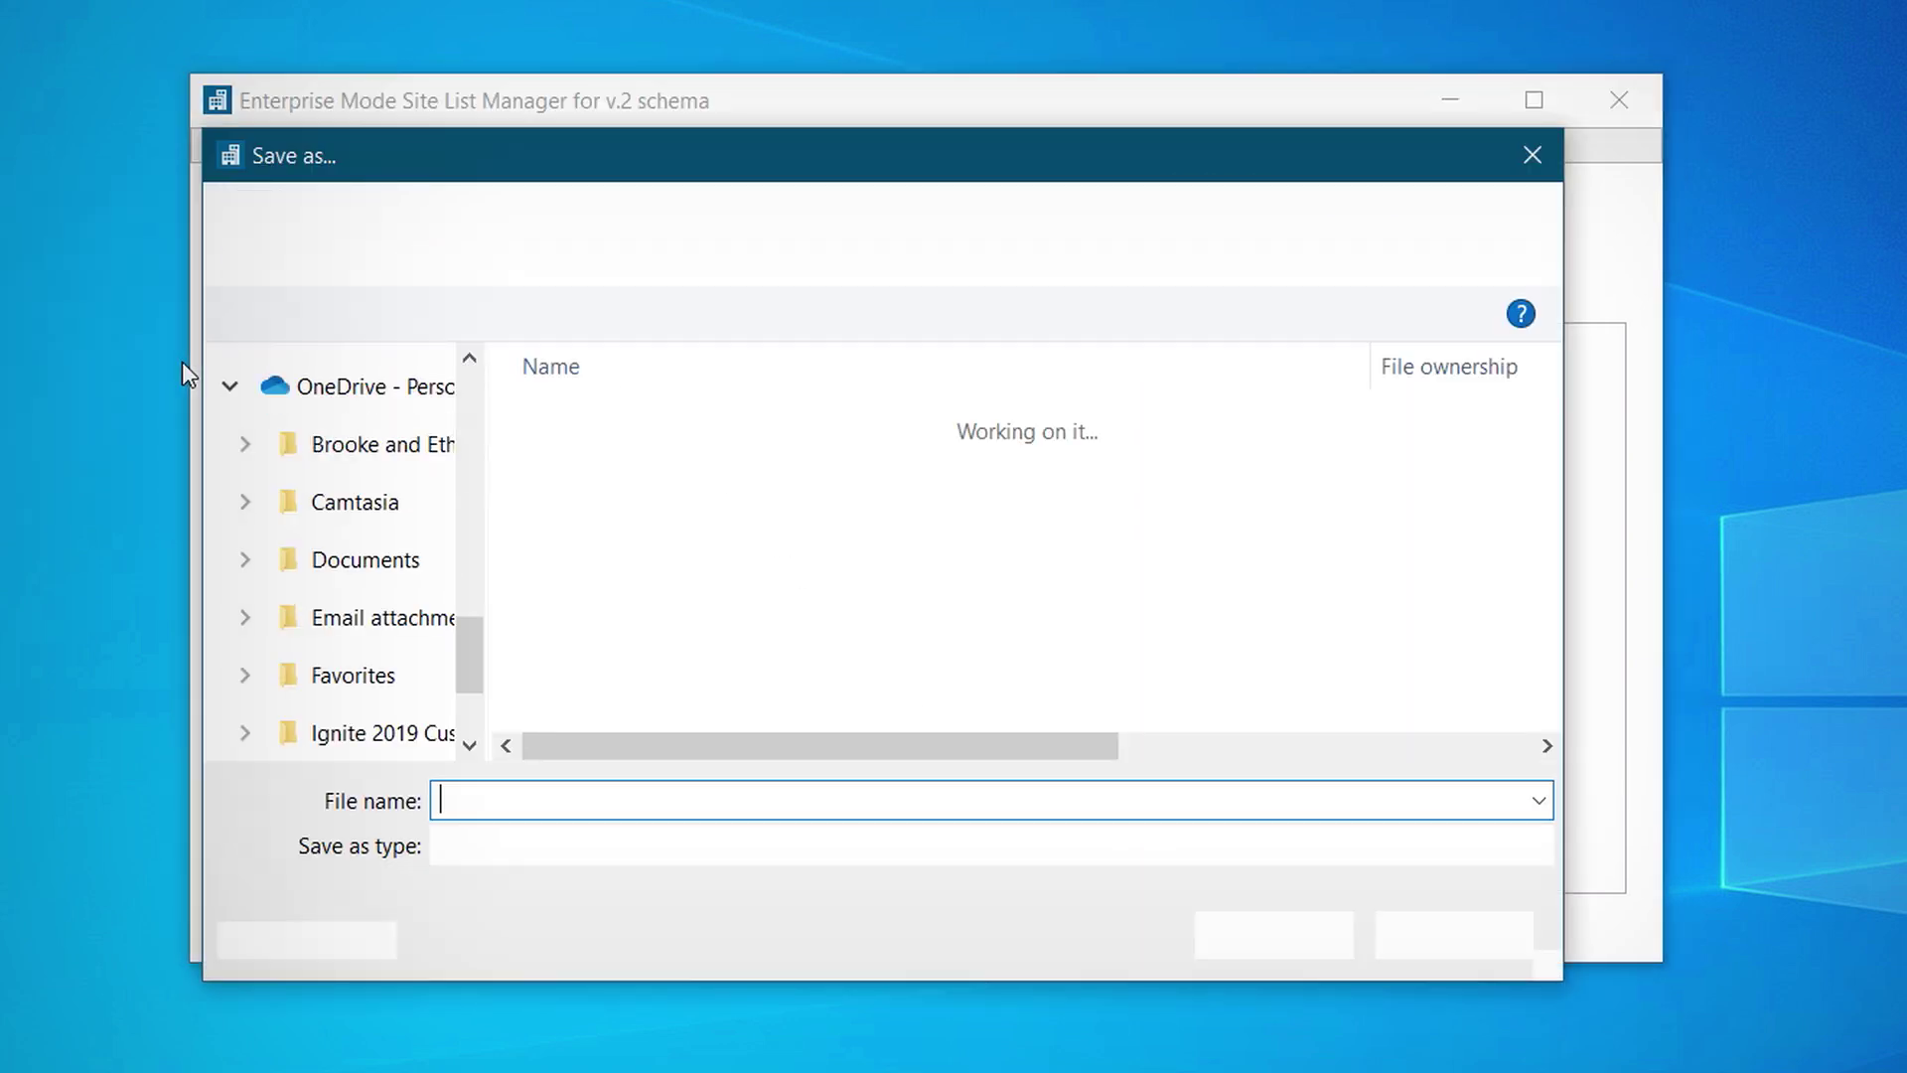
click(601, 653)
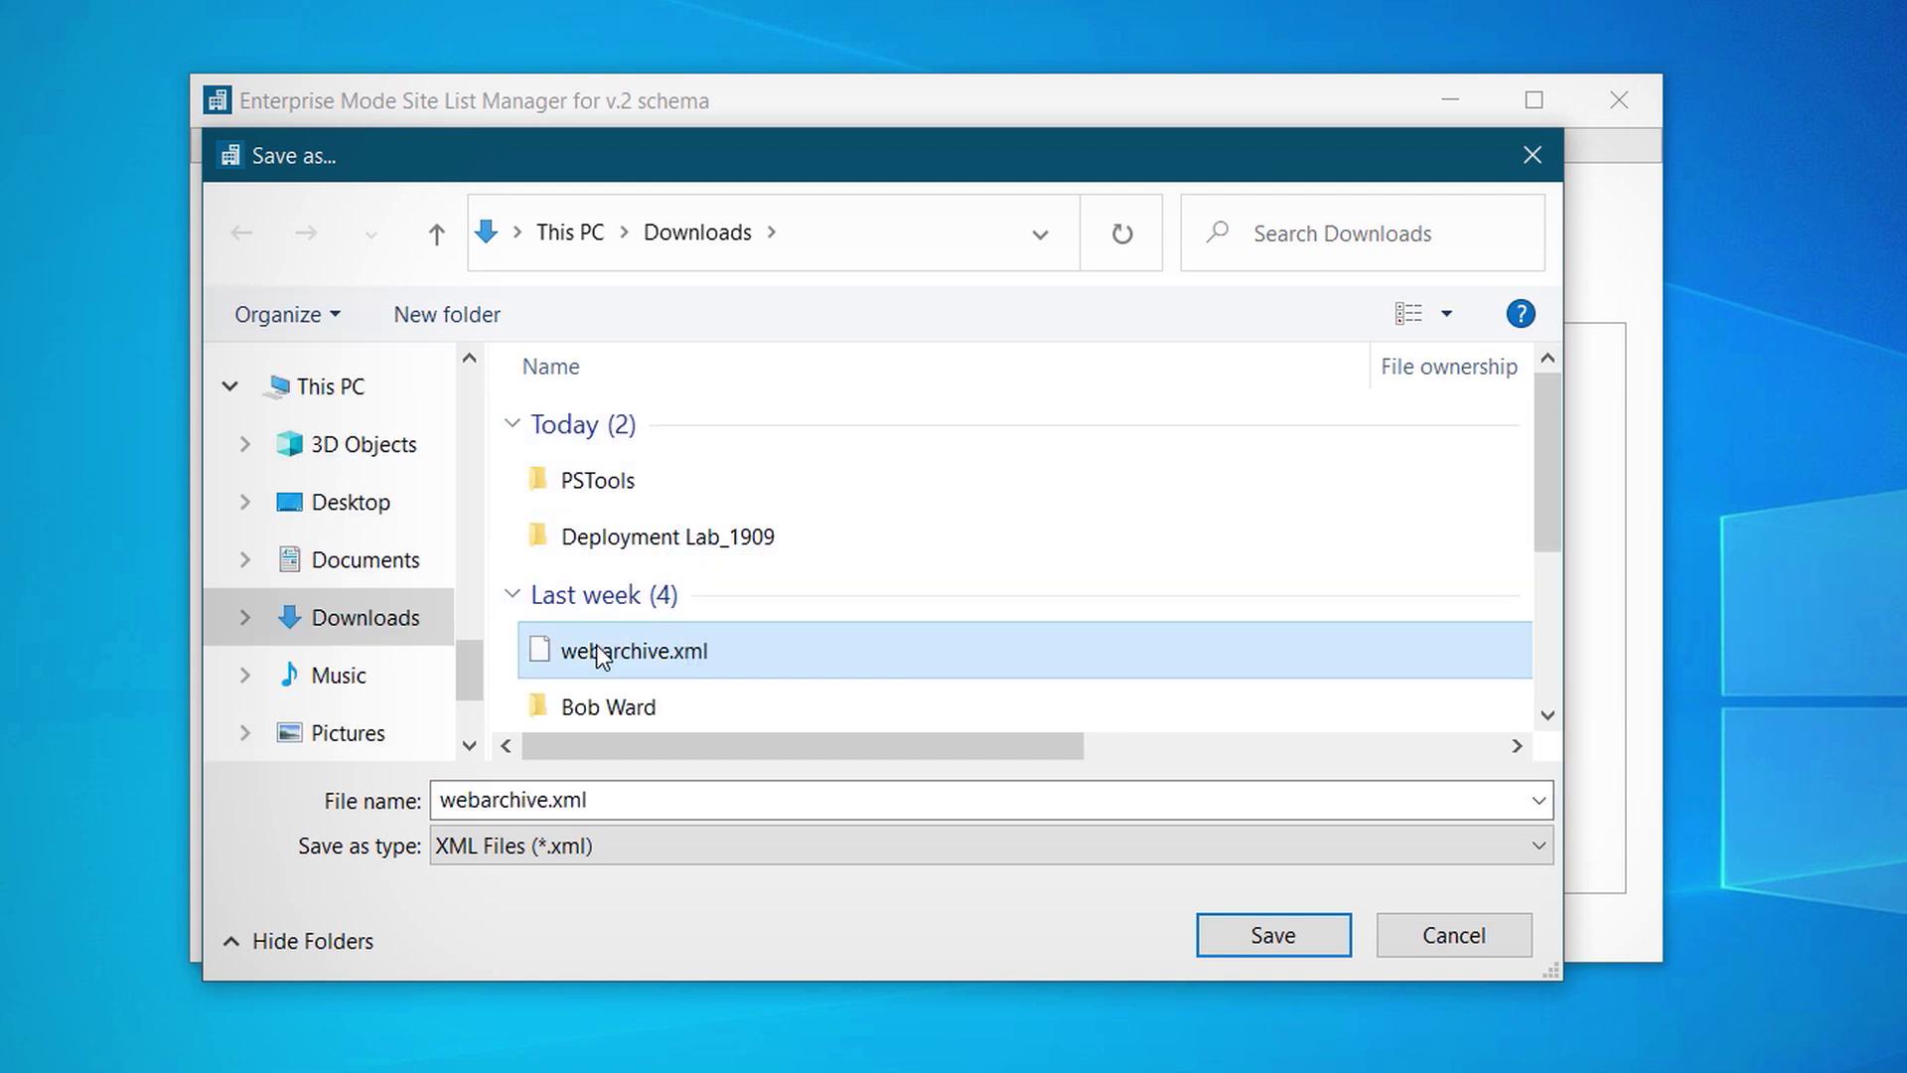
click(1240, 929)
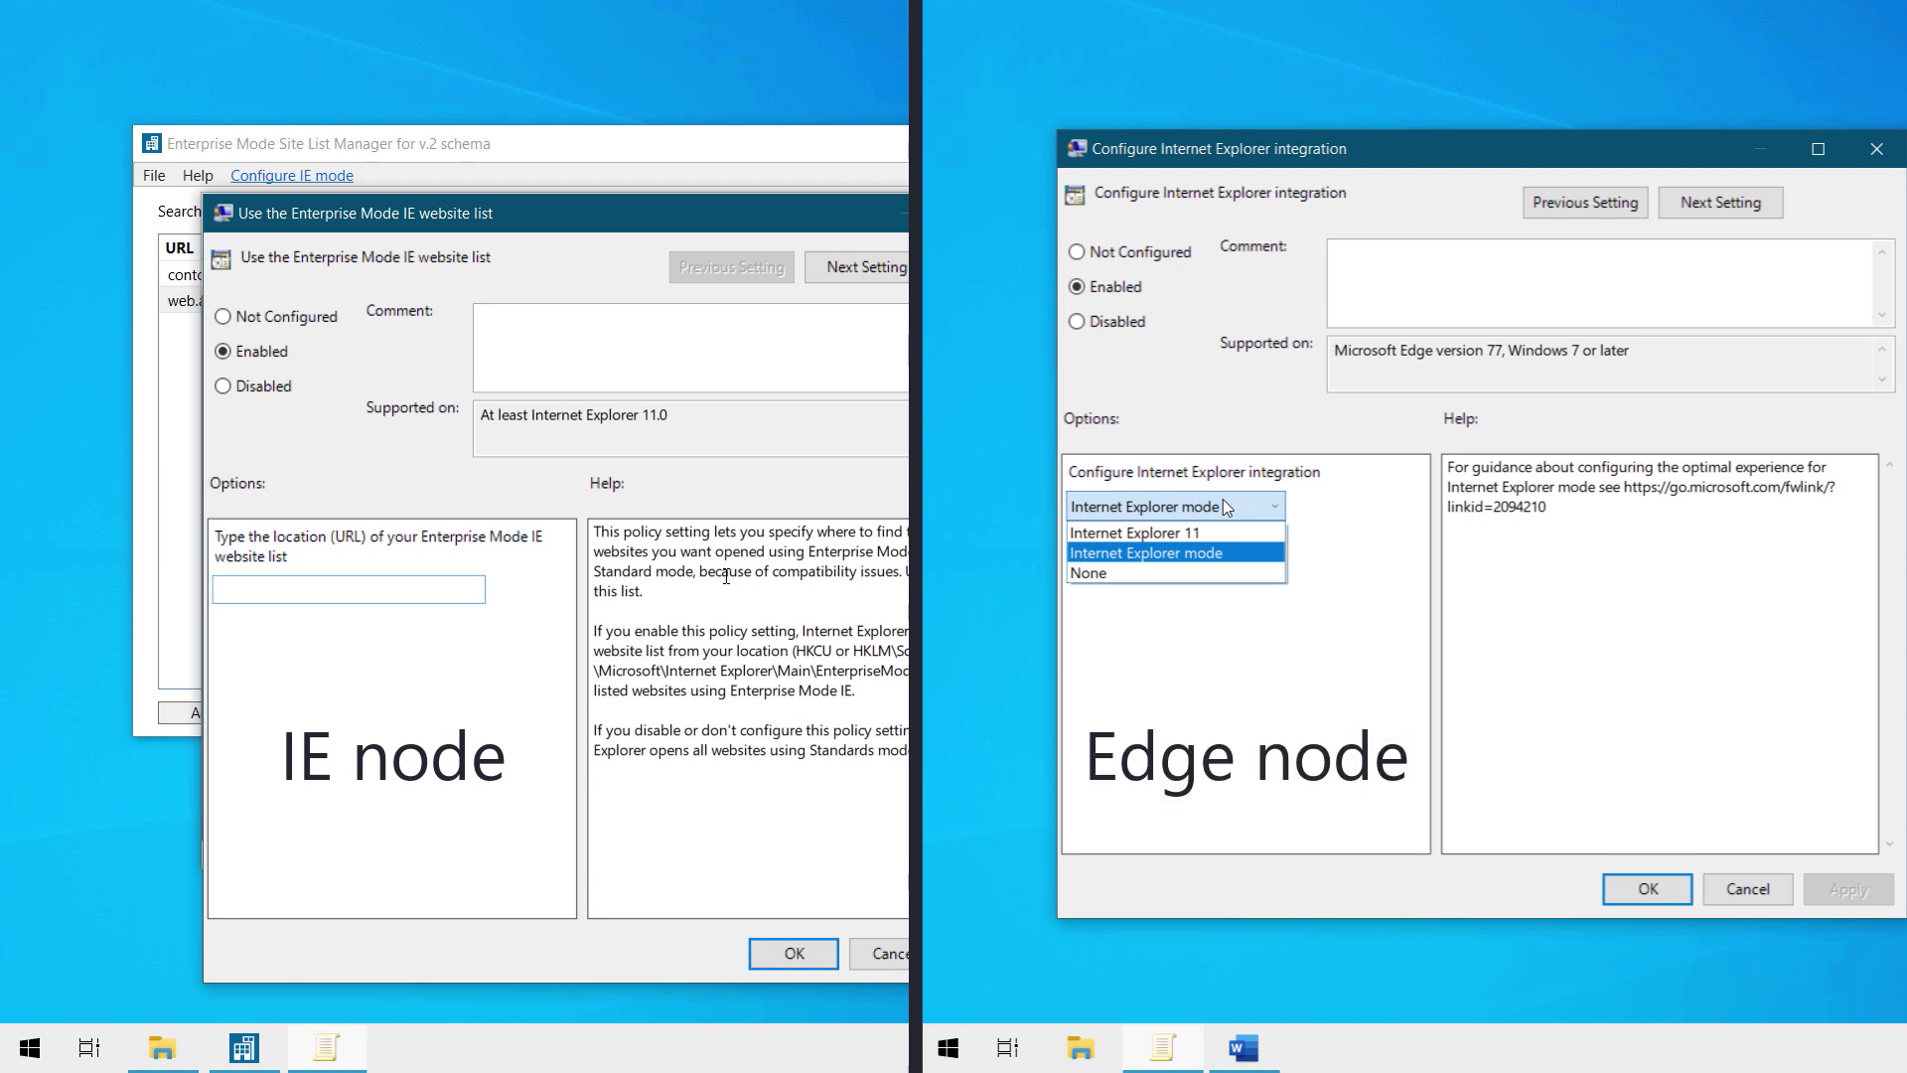
- View the integration choices in the Configure Internet Explorer integration policy for Microsoft Edge
click(1225, 504)
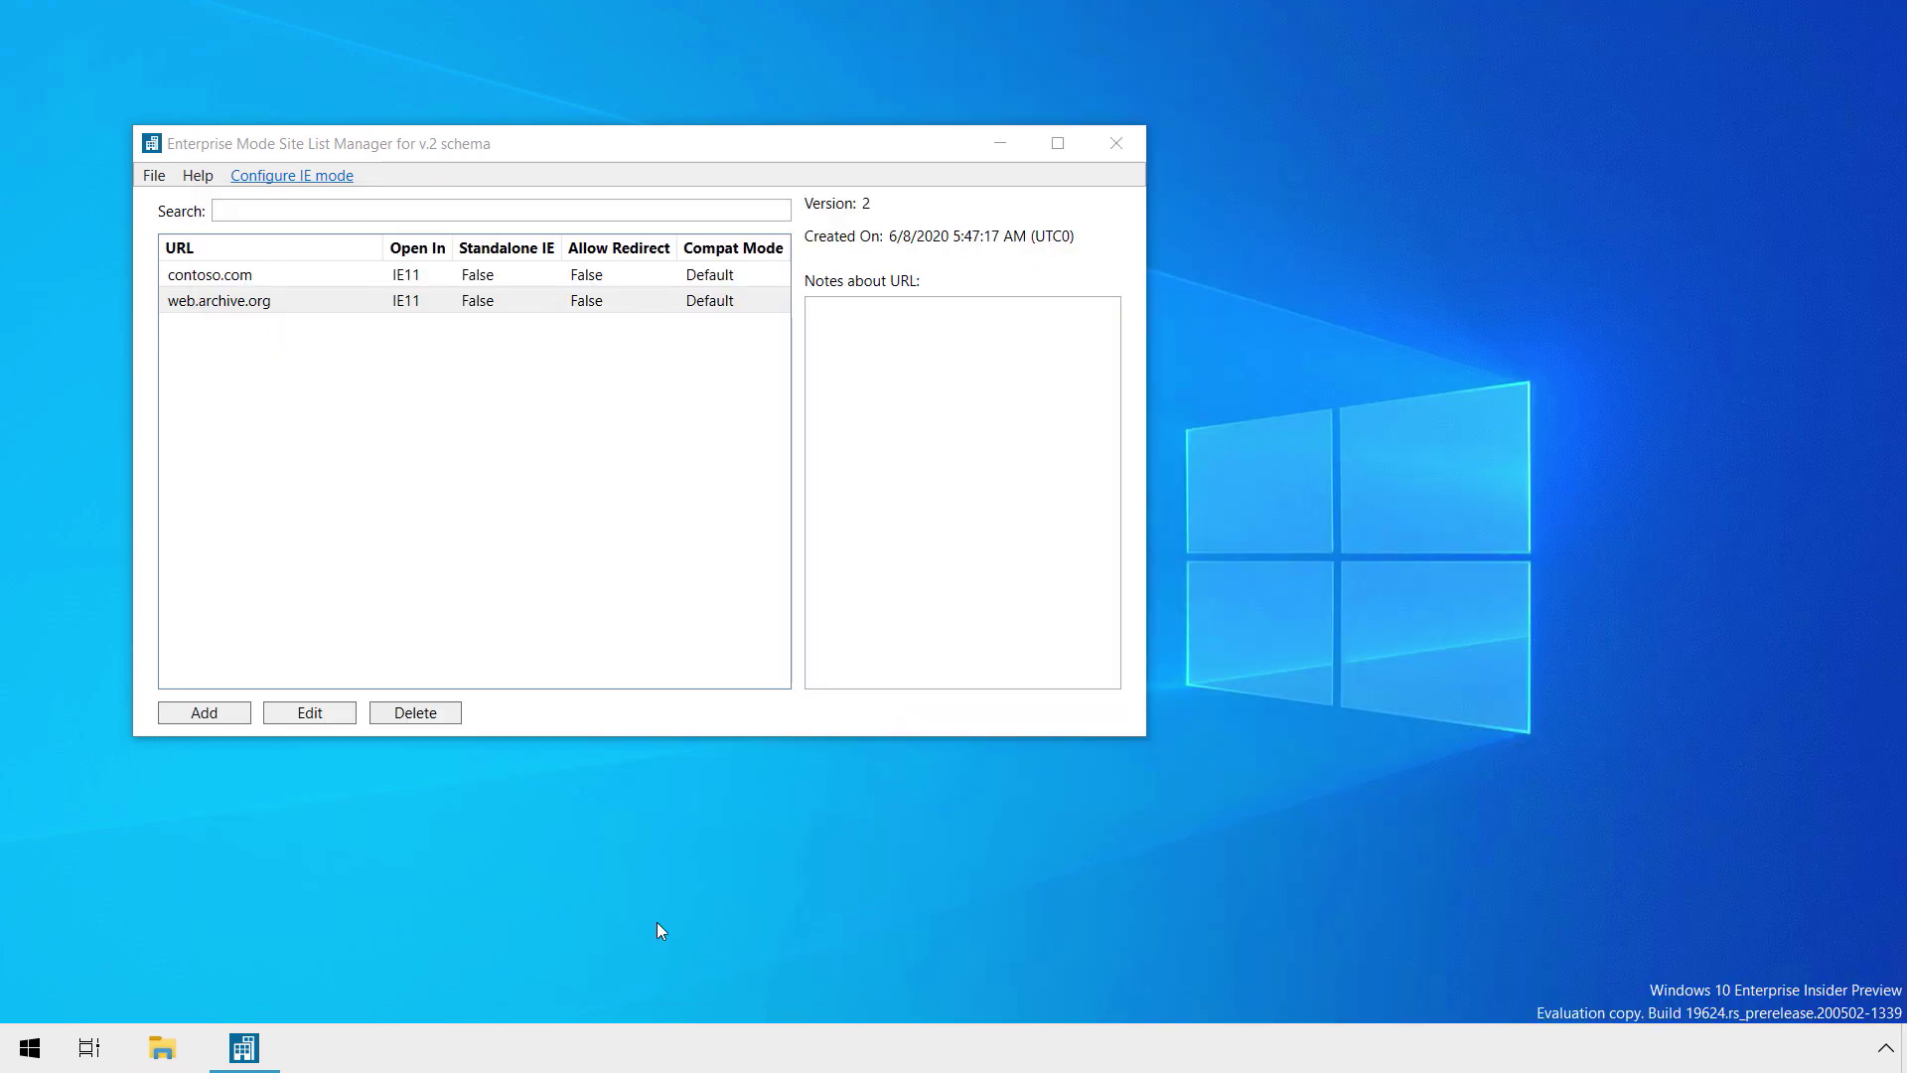
- Open the Local Group Policy Editor with gpedit.msc, then enlarge its window and widen the policy tree
key(super+r)
text(gpedit.msc)
key(Return)
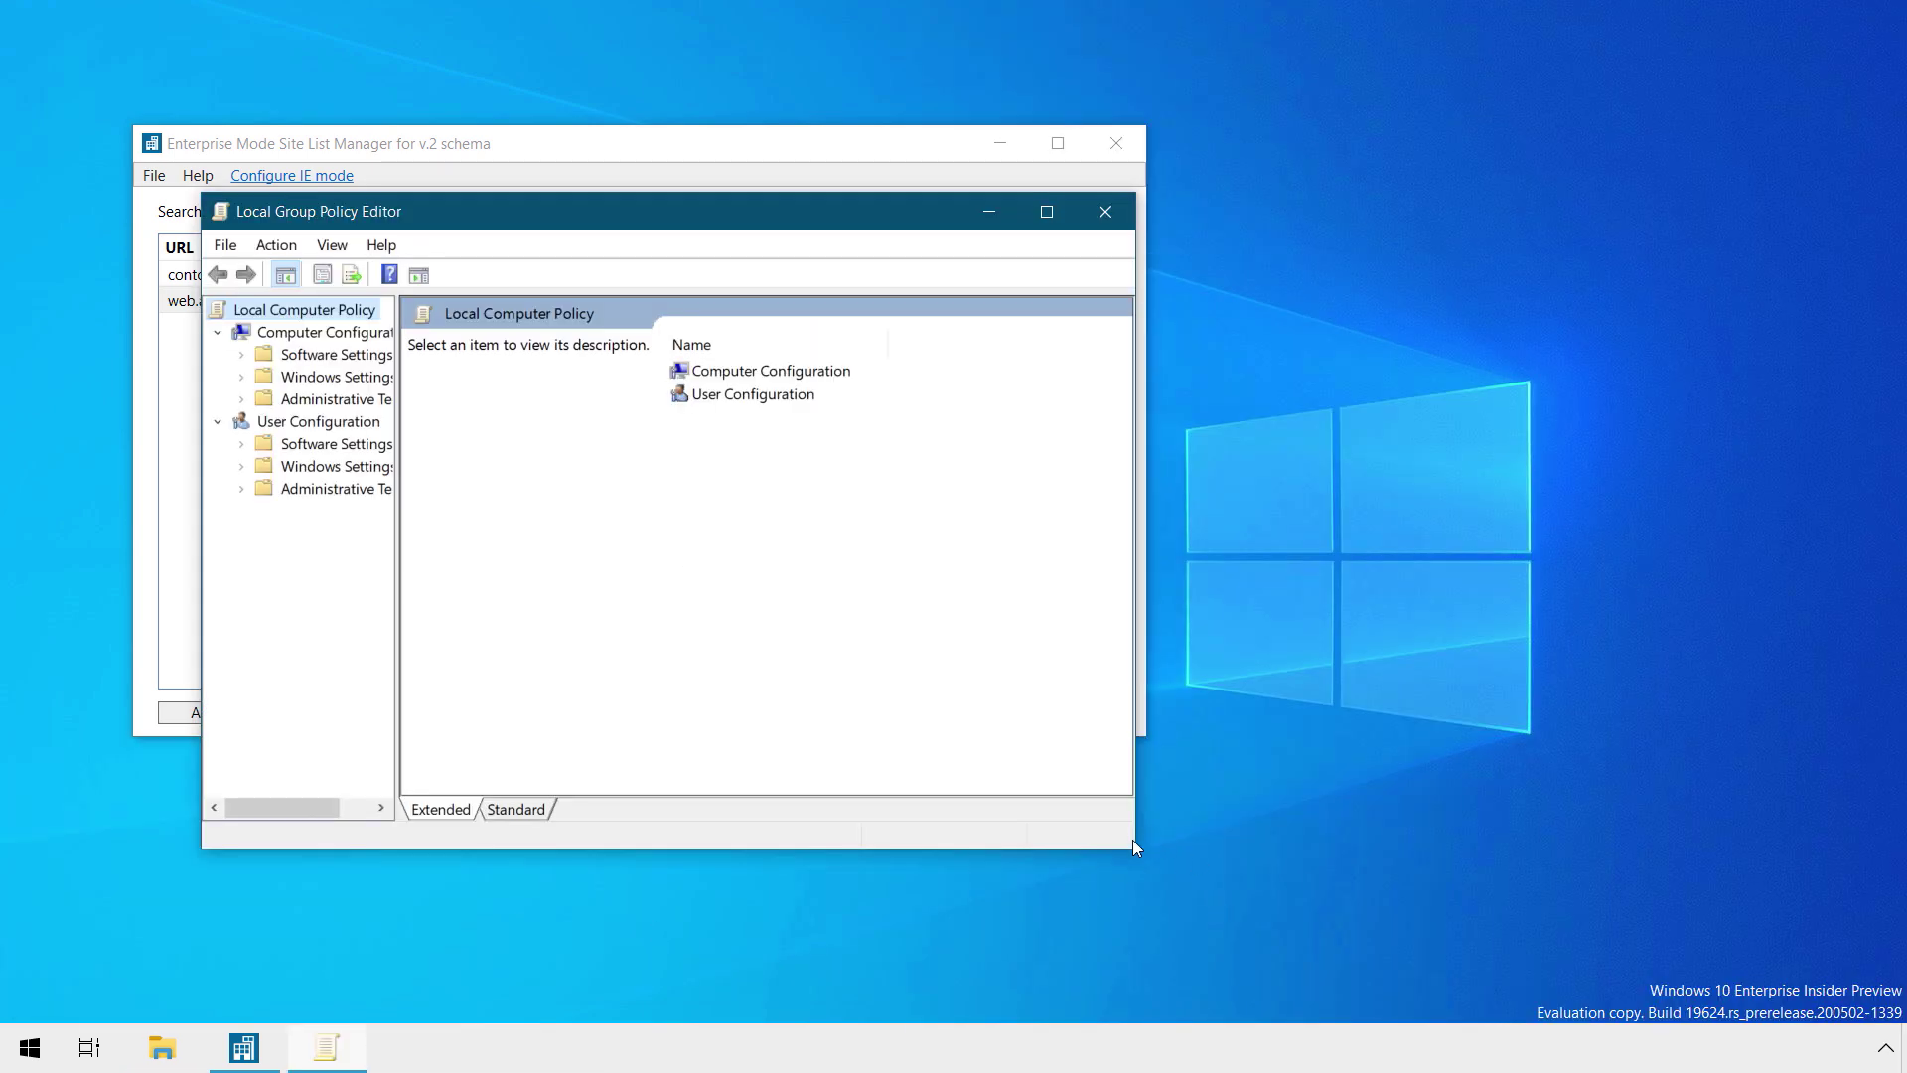
drag(1133, 846, 1522, 868)
drag(397, 720, 659, 729)
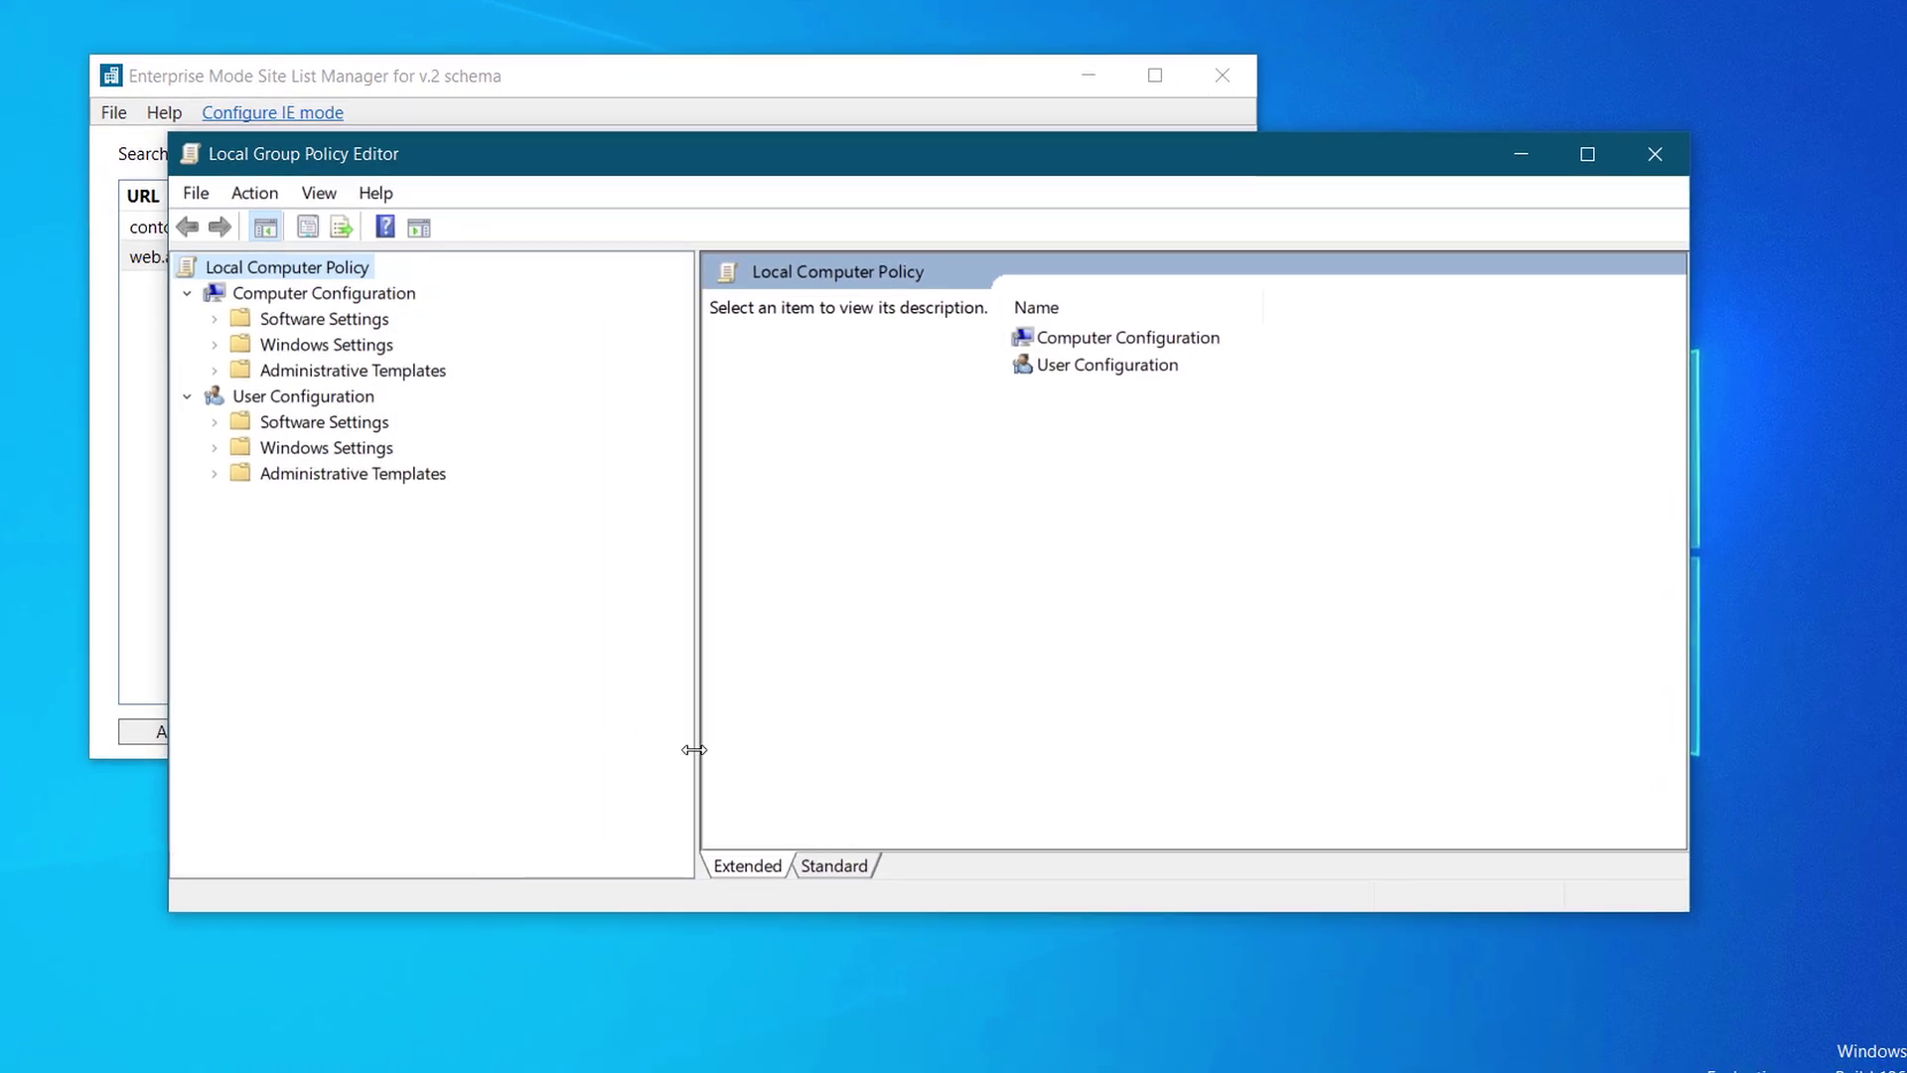
- Go to the Internet Explorer policies in Windows Components, within the Administrative Templates of Computer Configuration
double_click(318, 369)
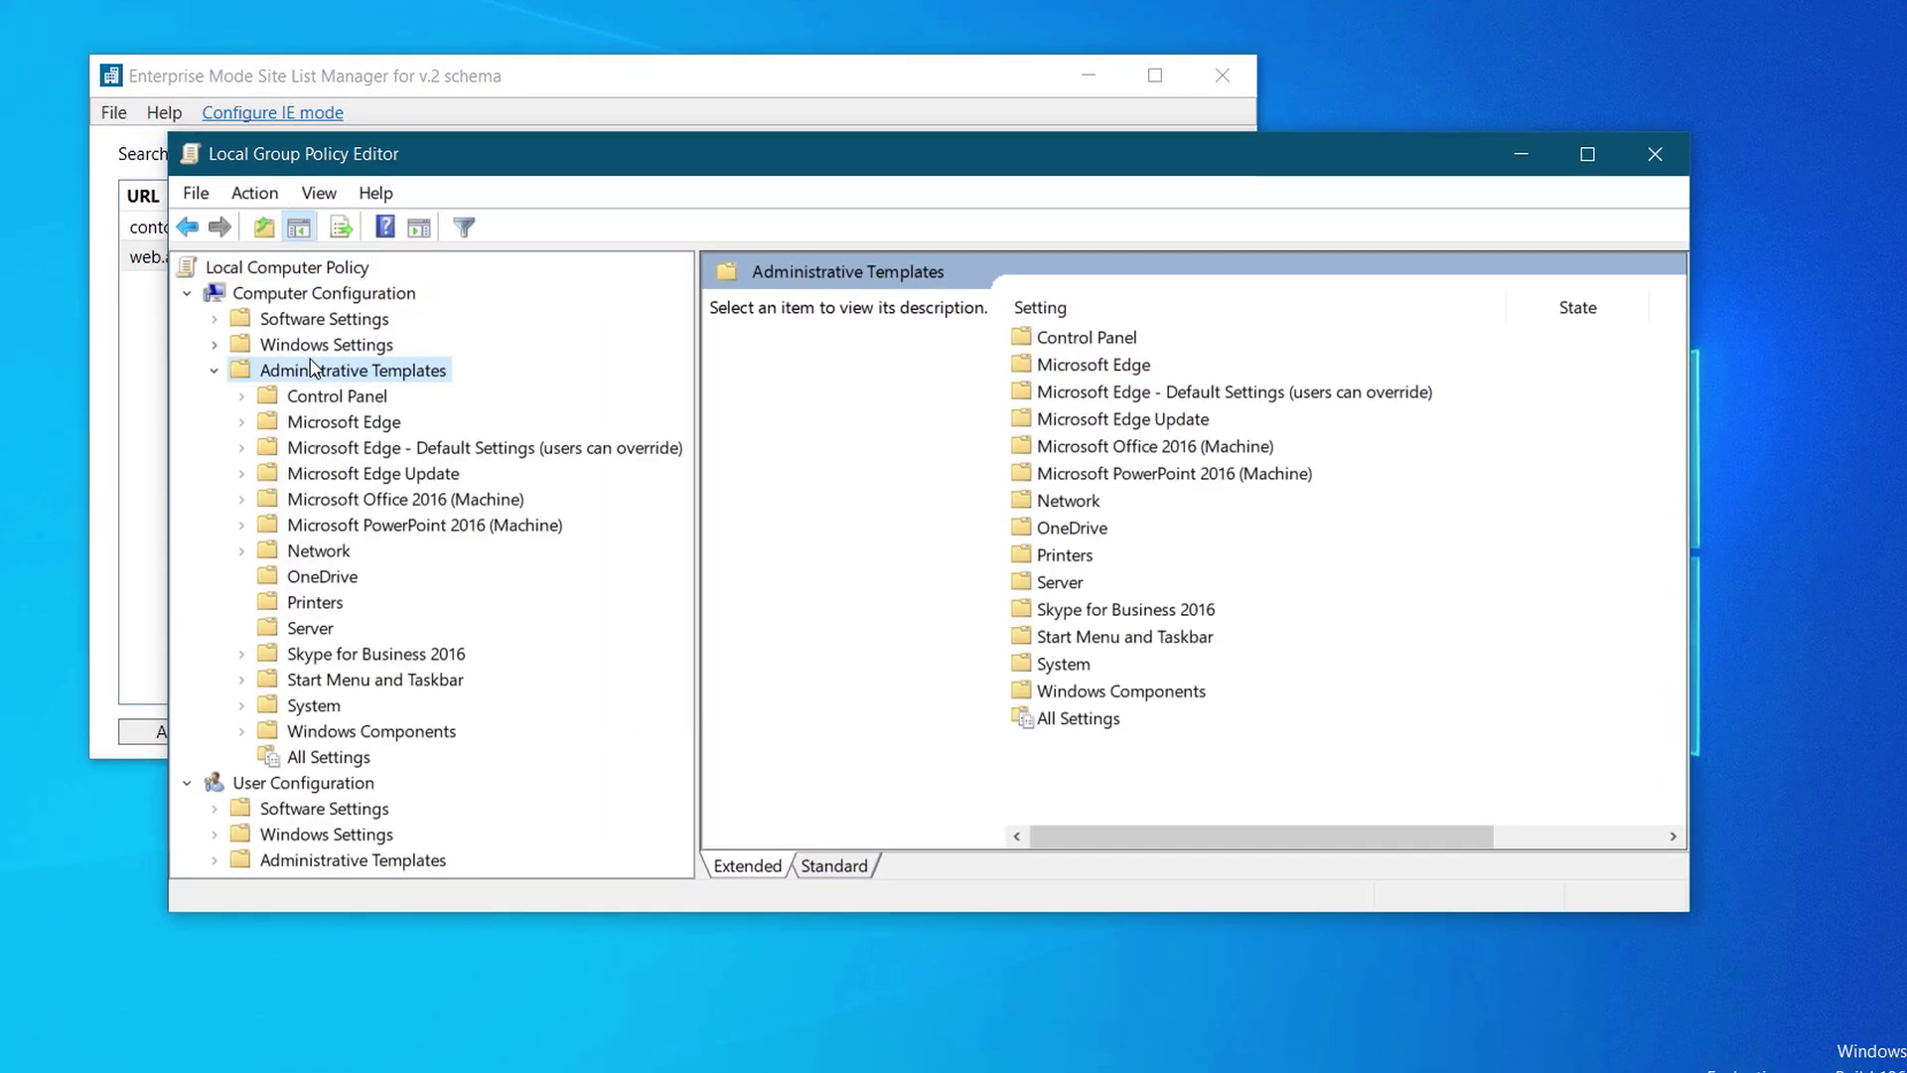
double_click(348, 734)
scroll(347, 740, down, 8)
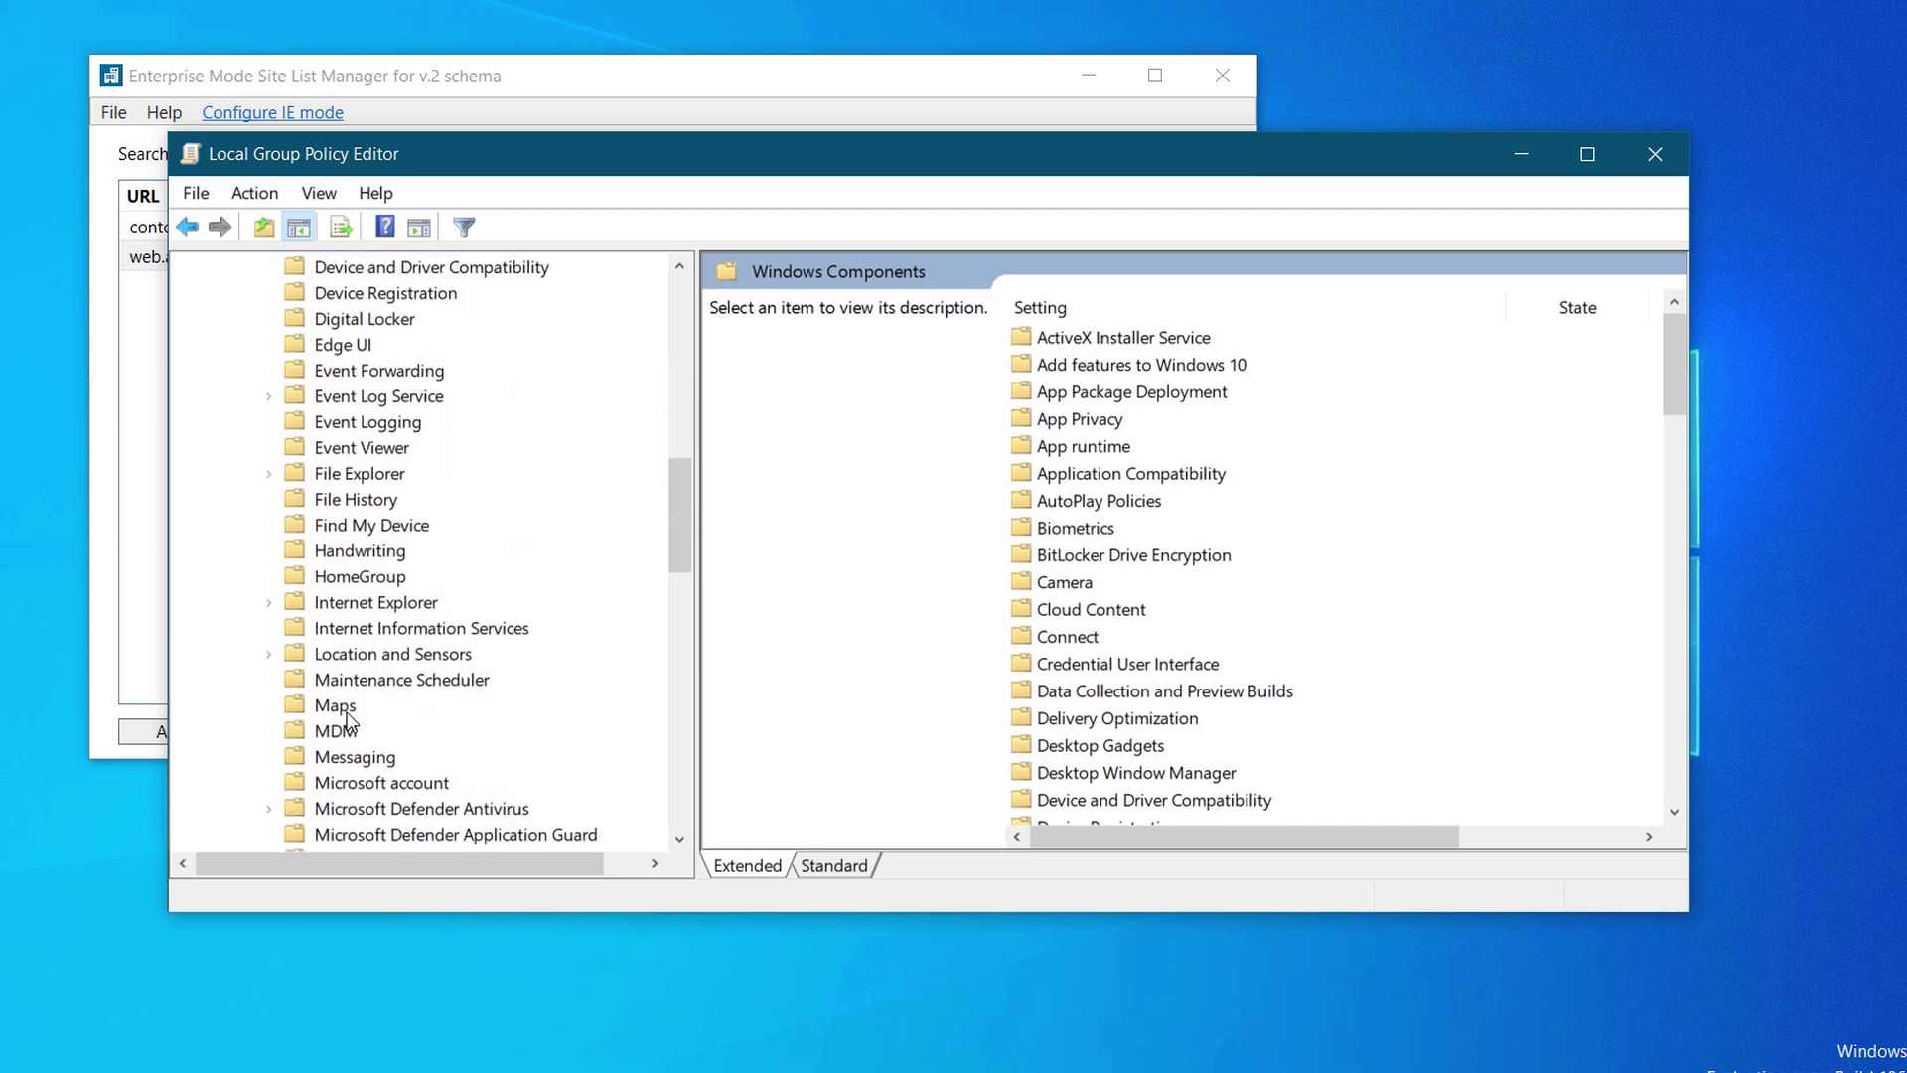
double_click(352, 452)
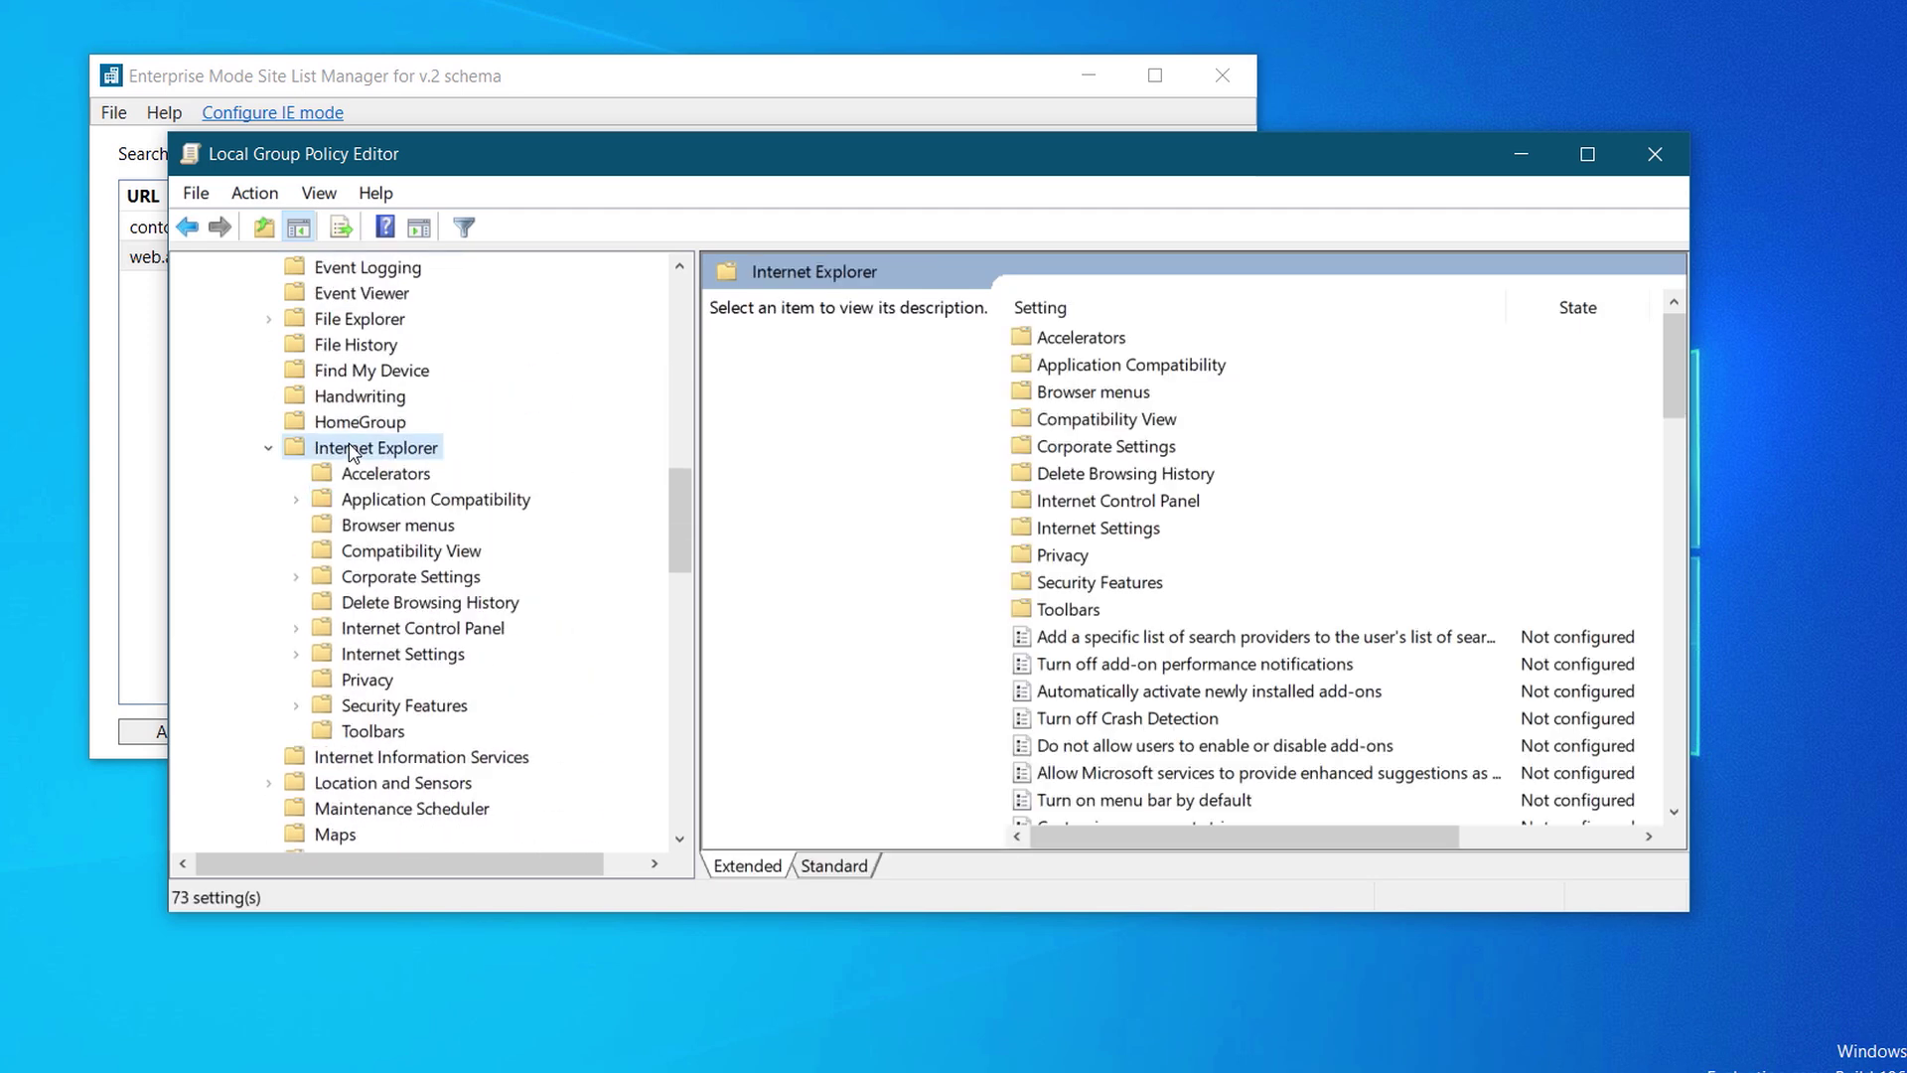
- Sort the Internet Explorer settings by name in descending order and open the "Use the Enterprise Mode IE website list" policy
click(1079, 302)
click(1079, 302)
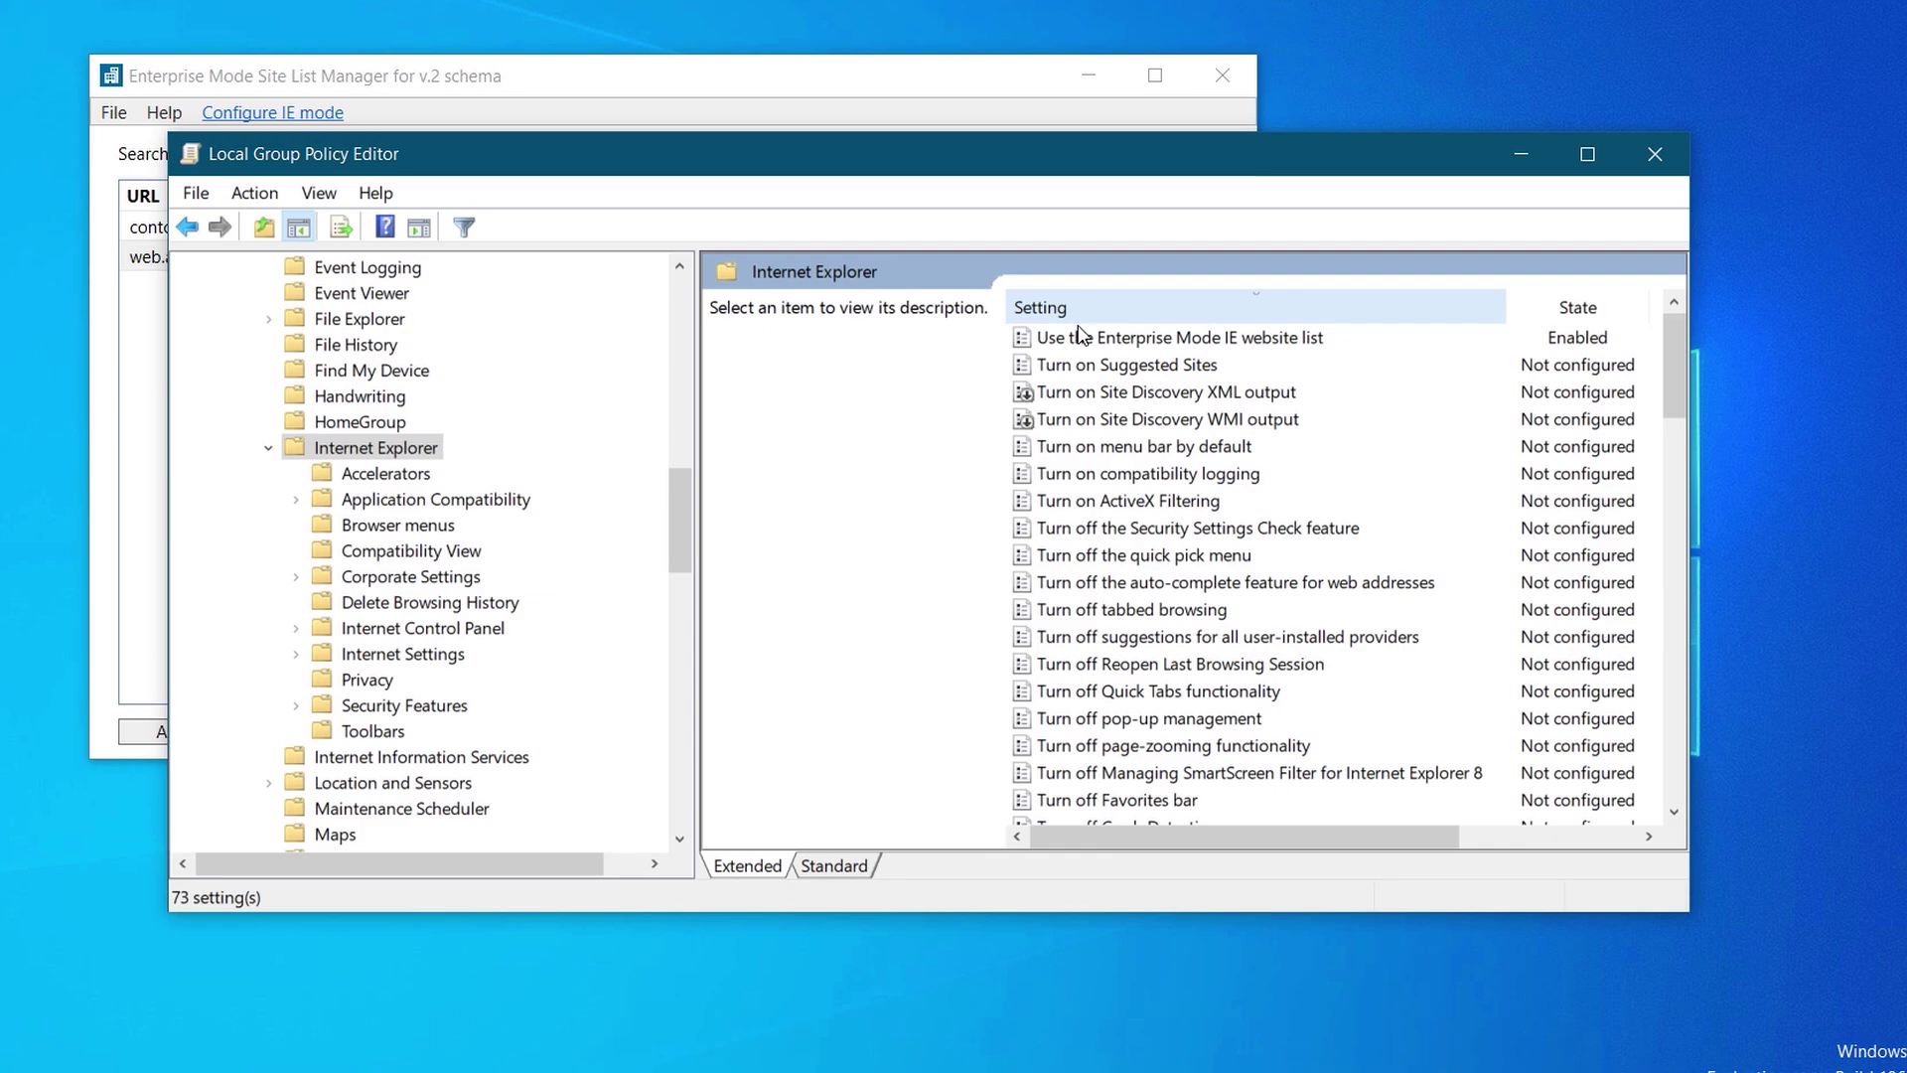
click(1086, 339)
double_click(1086, 341)
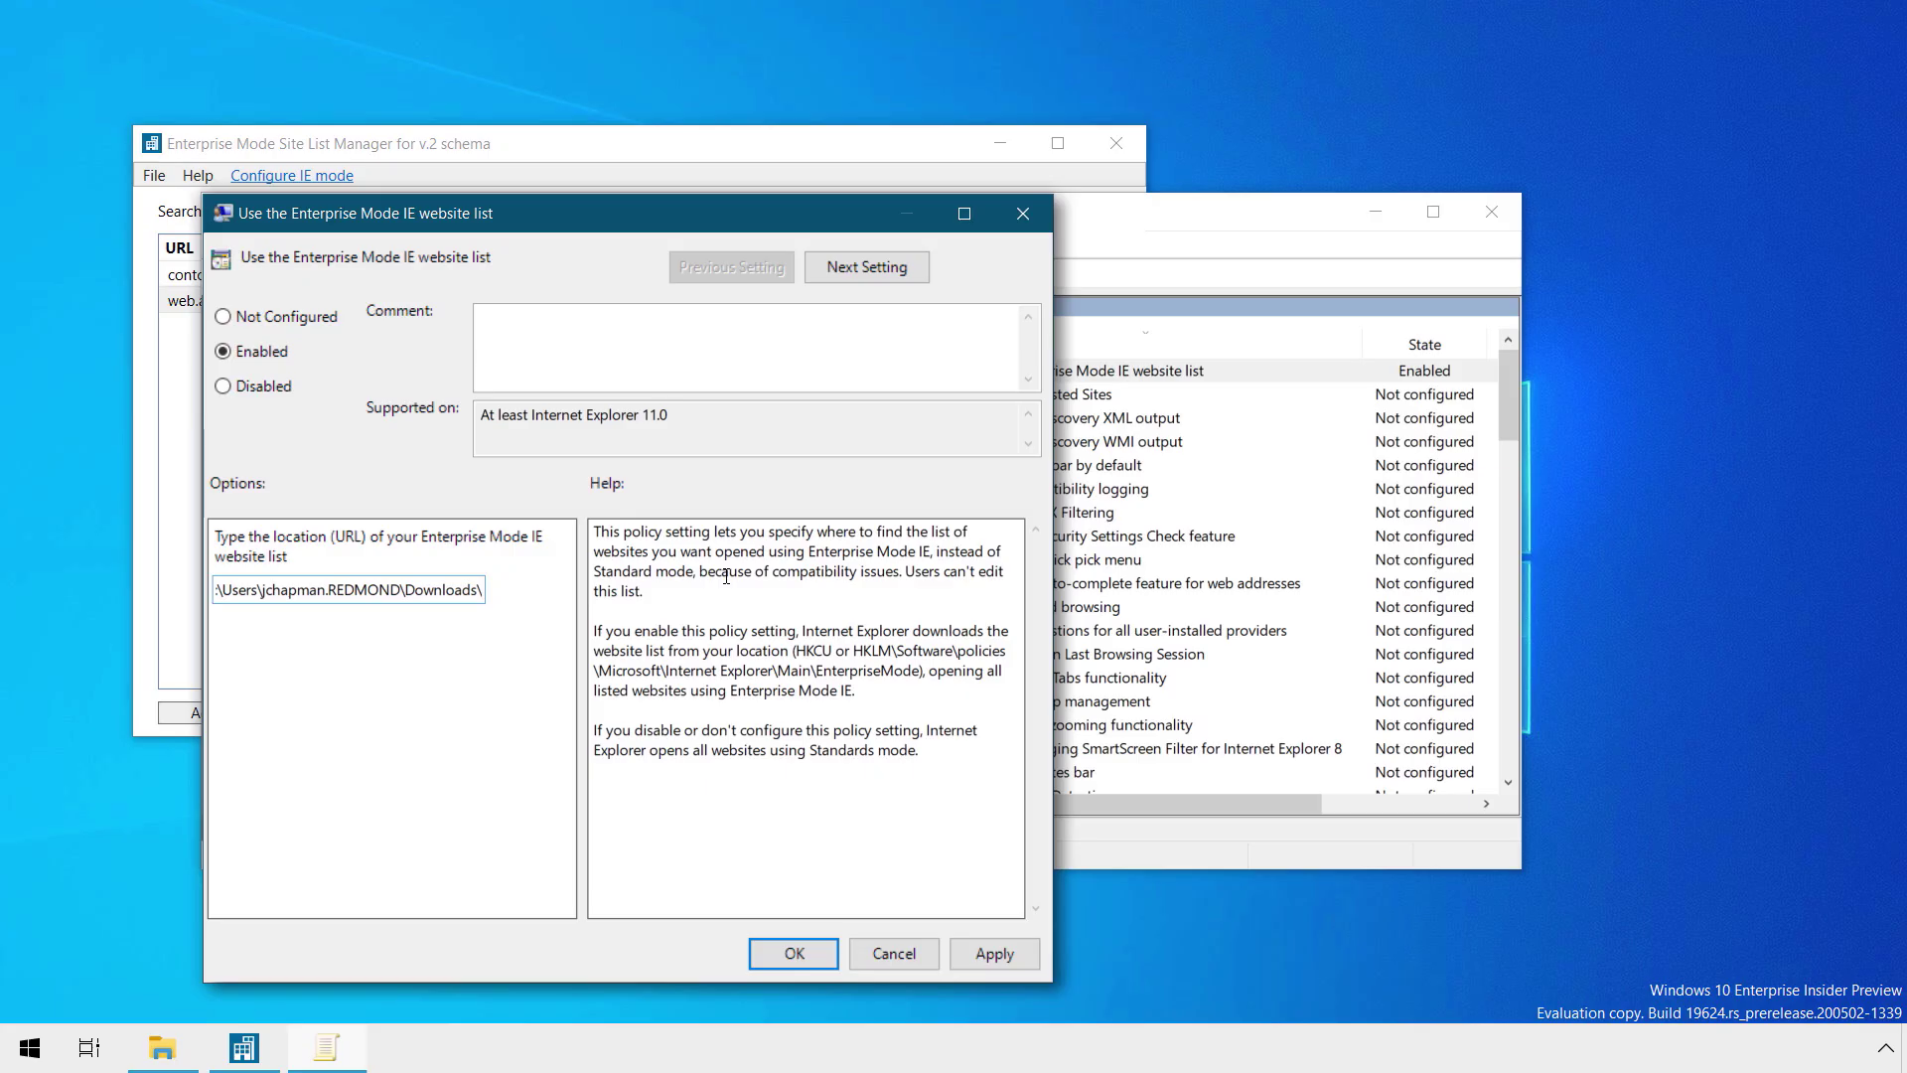
- Complete the site list location with webarchive.xml, using double backslashes between the path's folders, and apply the policy
text(webarchive.xml)
text(\)
key(Left)
key(Left)
key(Left)
key(Left)
key(Left)
key(Left)
key(Left)
key(Left)
key(Left)
key(Left)
key(Left)
key(Left)
key(Left)
key(Left)
key(Left)
key(Left)
text(\)
key(Left)
key(Left)
key(Left)
key(Left)
key(Left)
key(Left)
key(Left)
text(\)
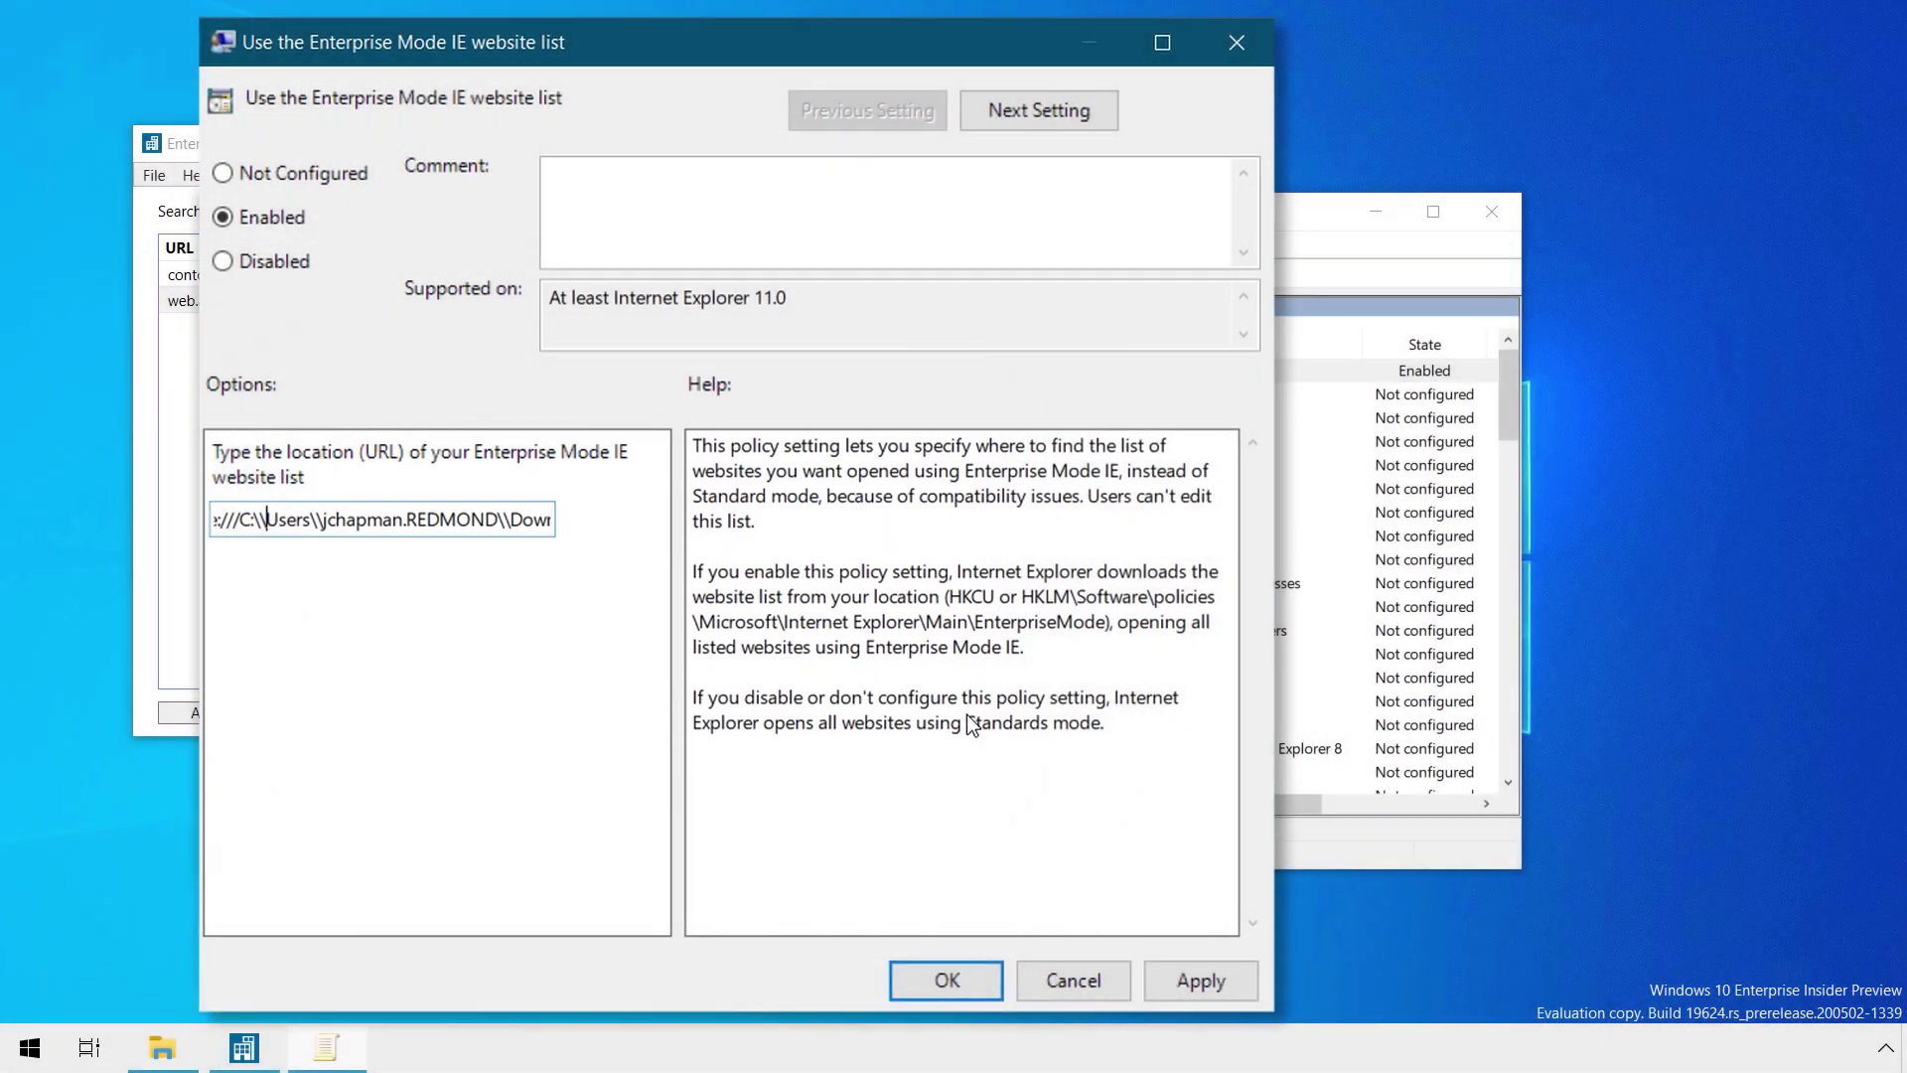
key(Home)
click(1229, 988)
click(954, 984)
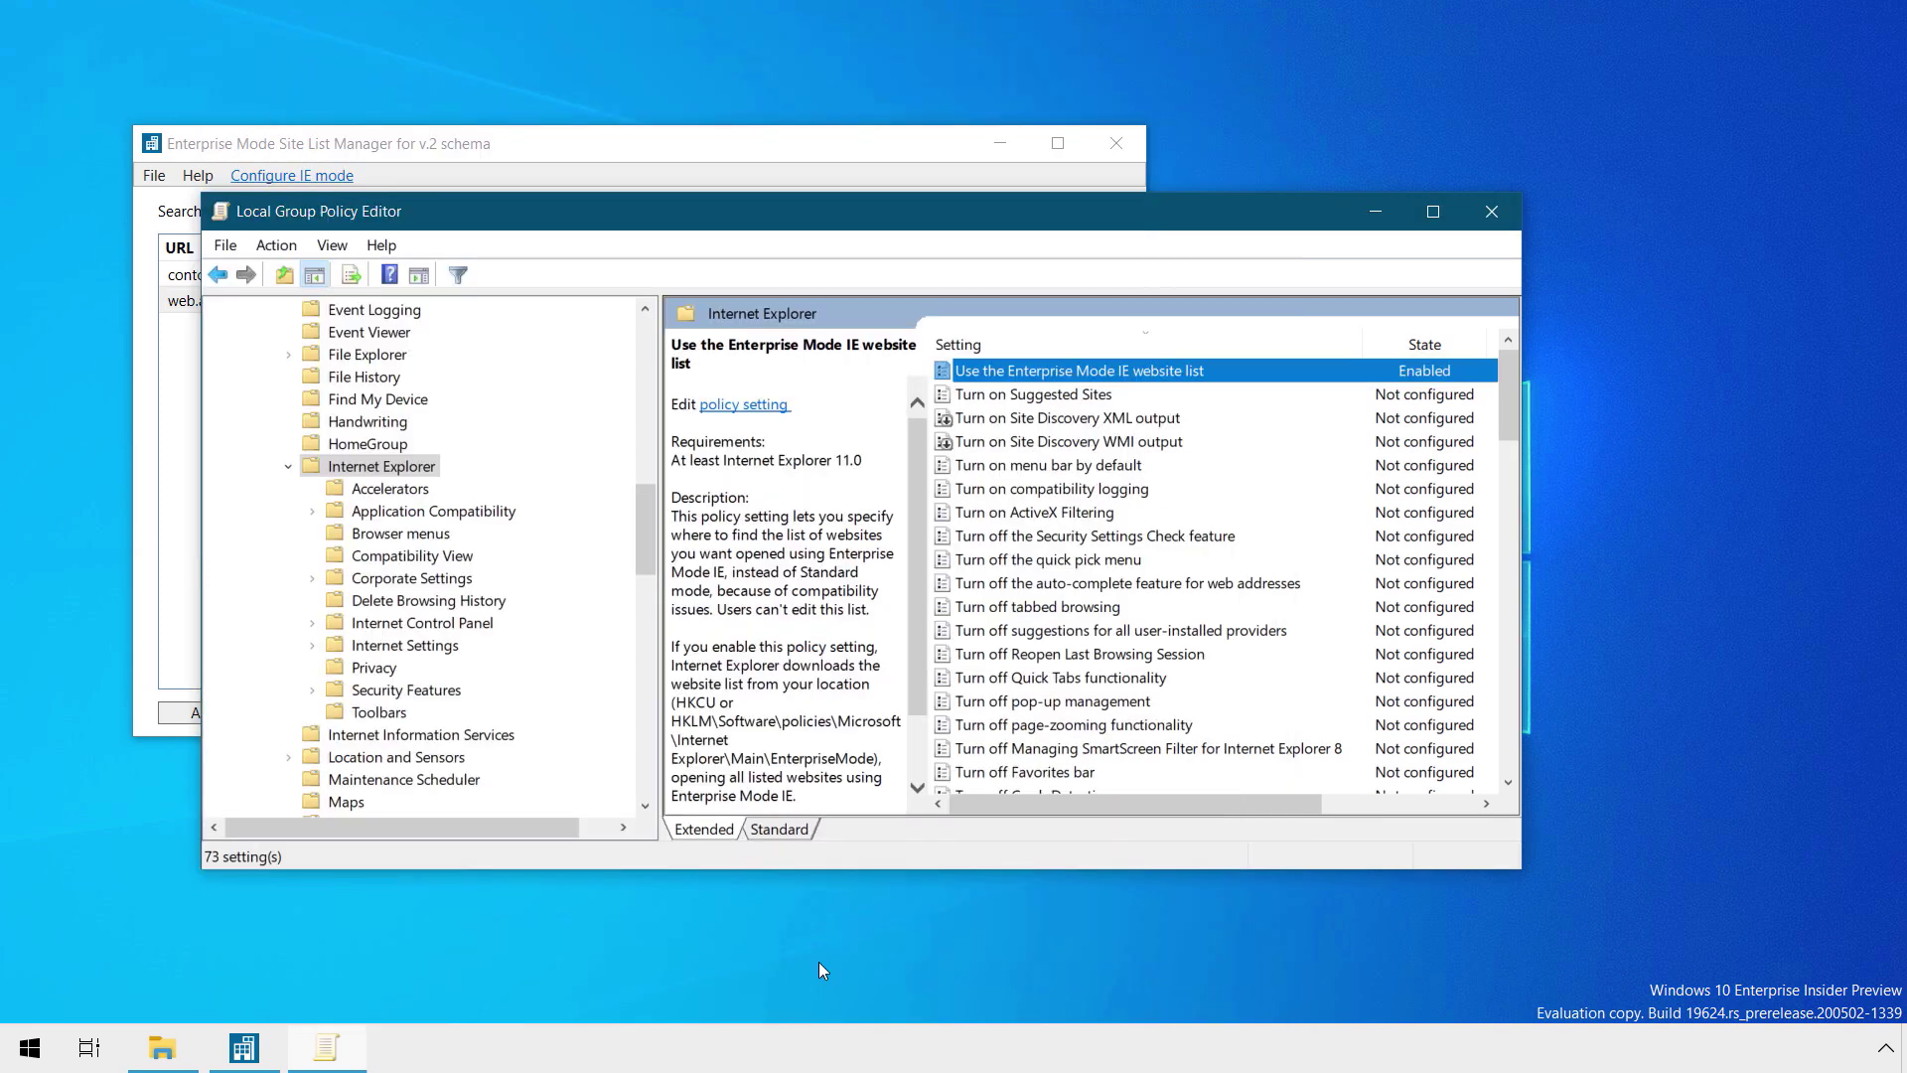
- Run gpupdate to refresh Group Policy on the computer
key(super+r)
text(gp)
key(Down)
key(Down)
key(Return)
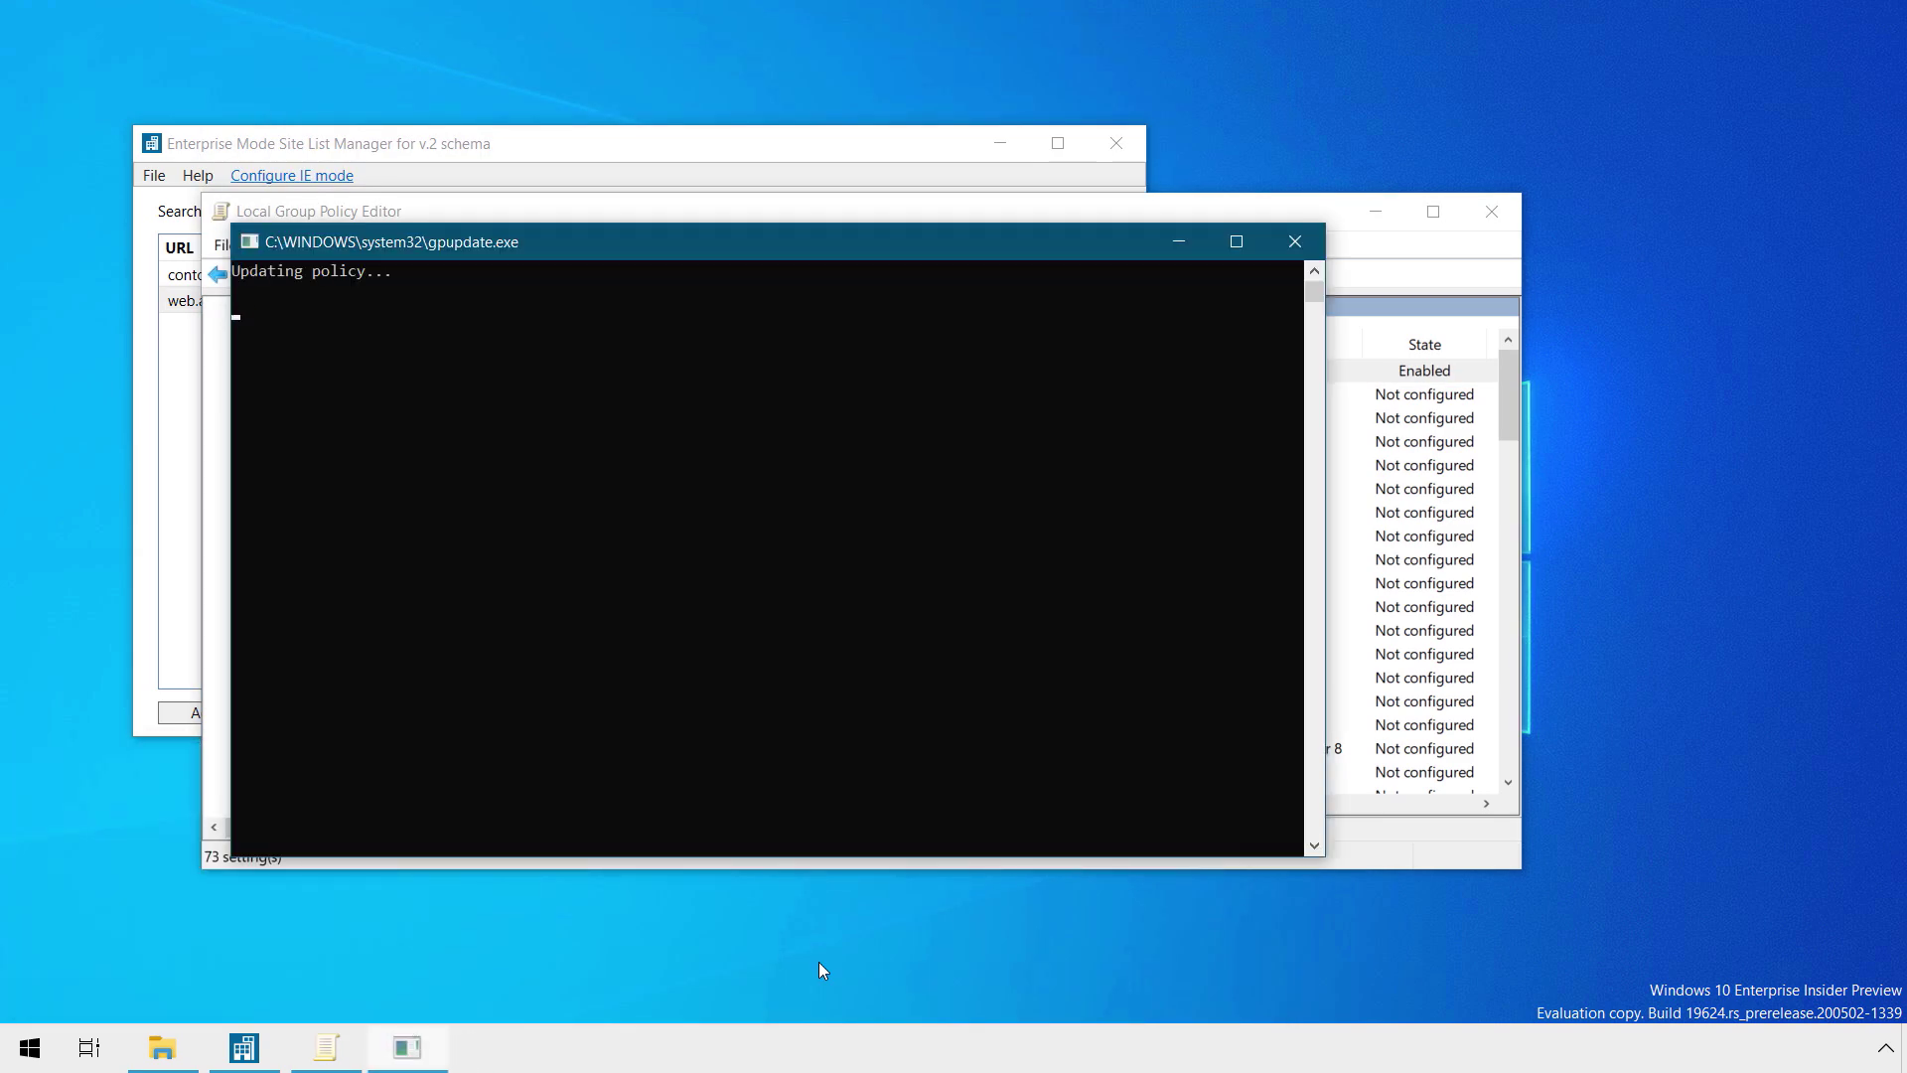